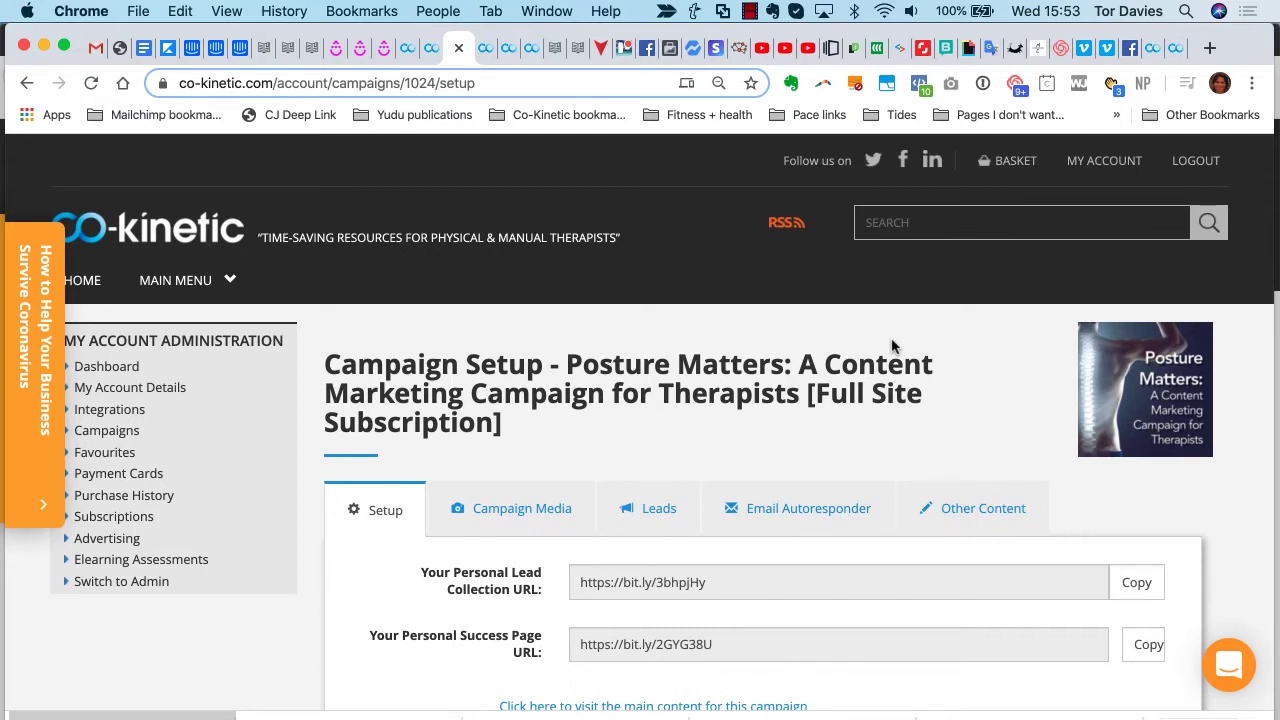
# - Open the settings of the campaign "Posture Matters: A Content Marketing Campaign for Therapists [Full Site Subscription]" from the account's campaign list
pyautogui.click(108, 431)
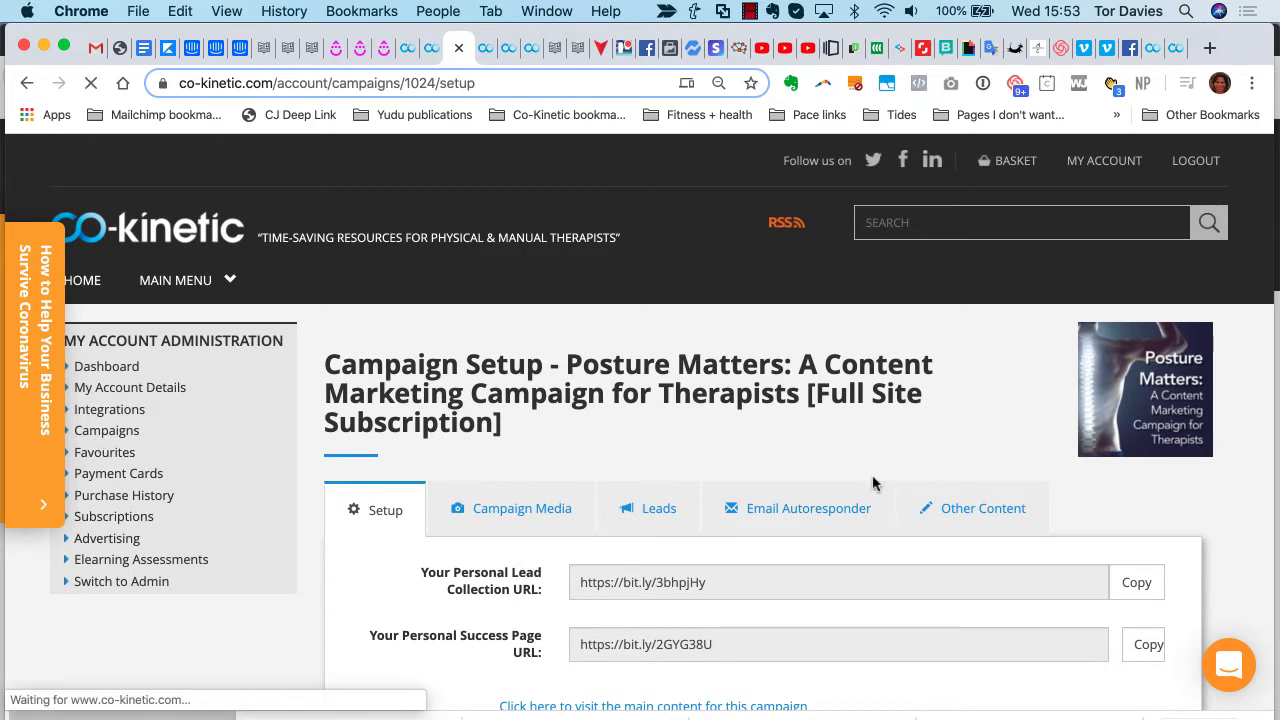
pyautogui.scroll(-2, 872, 483)
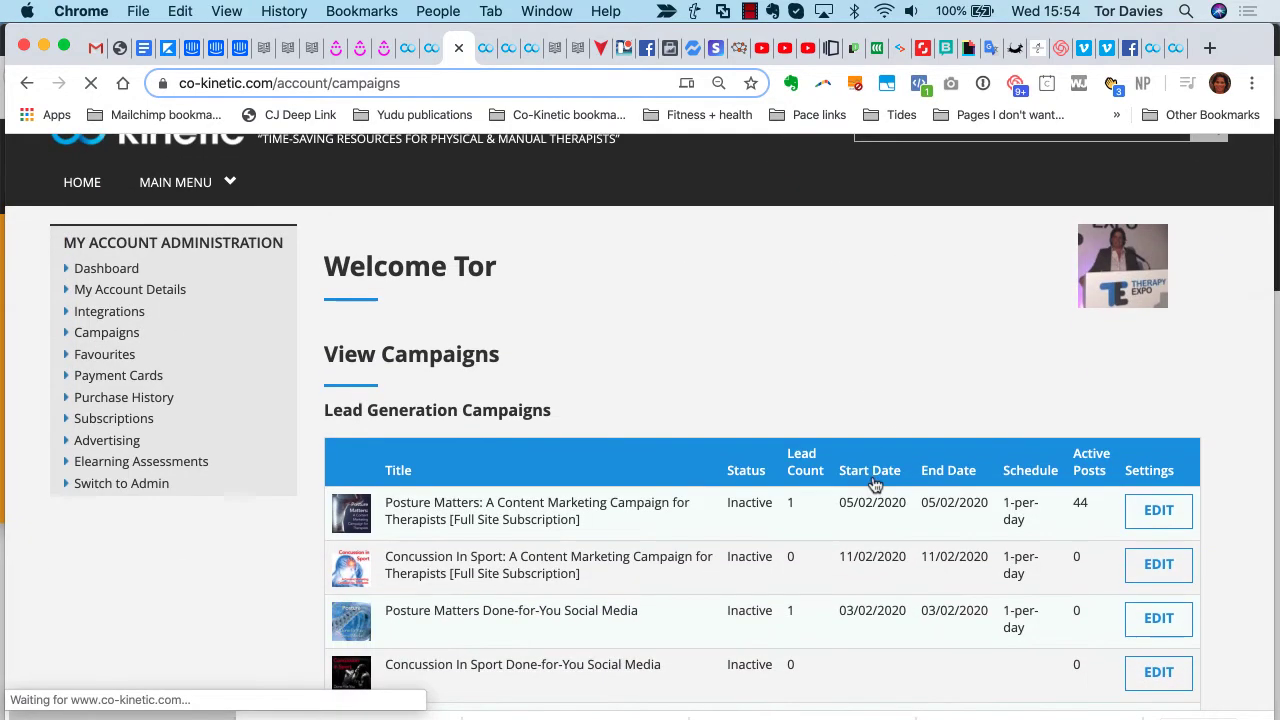
pyautogui.click(1163, 522)
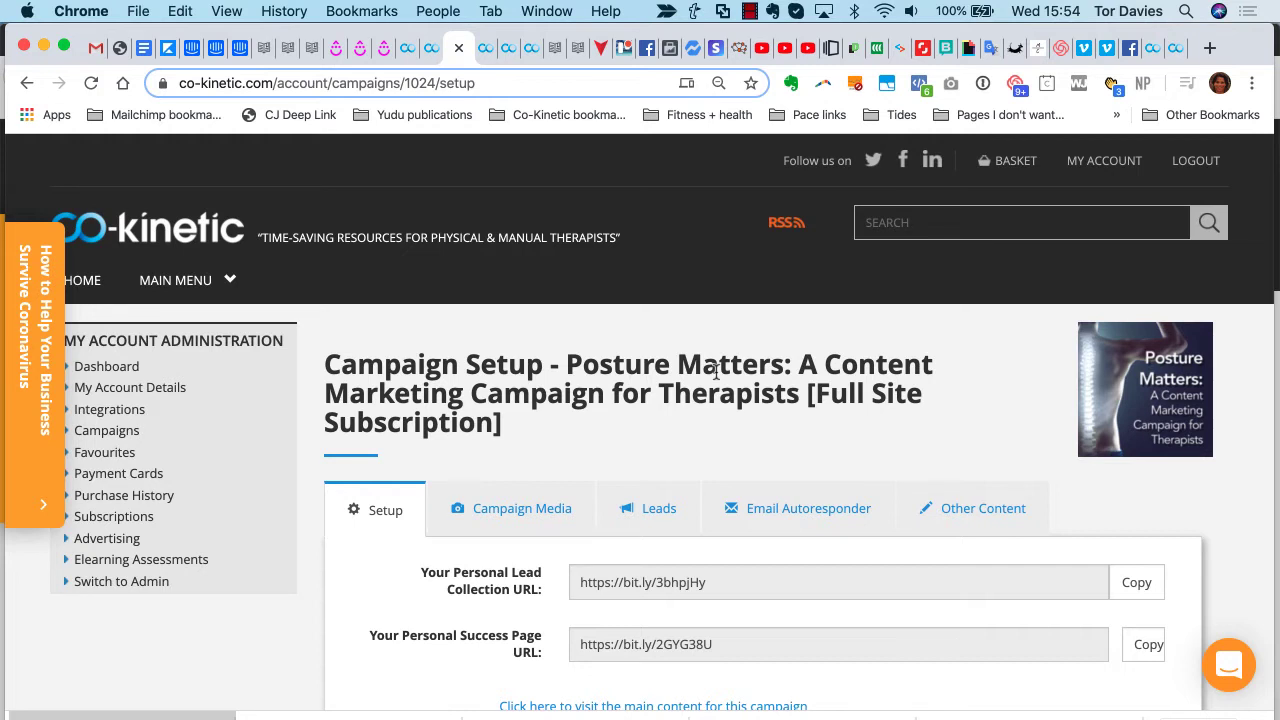
# - Review the campaign's setup settings and the available post schedule options, leaving the schedule at Default
pyautogui.scroll(-4, 740, 345)
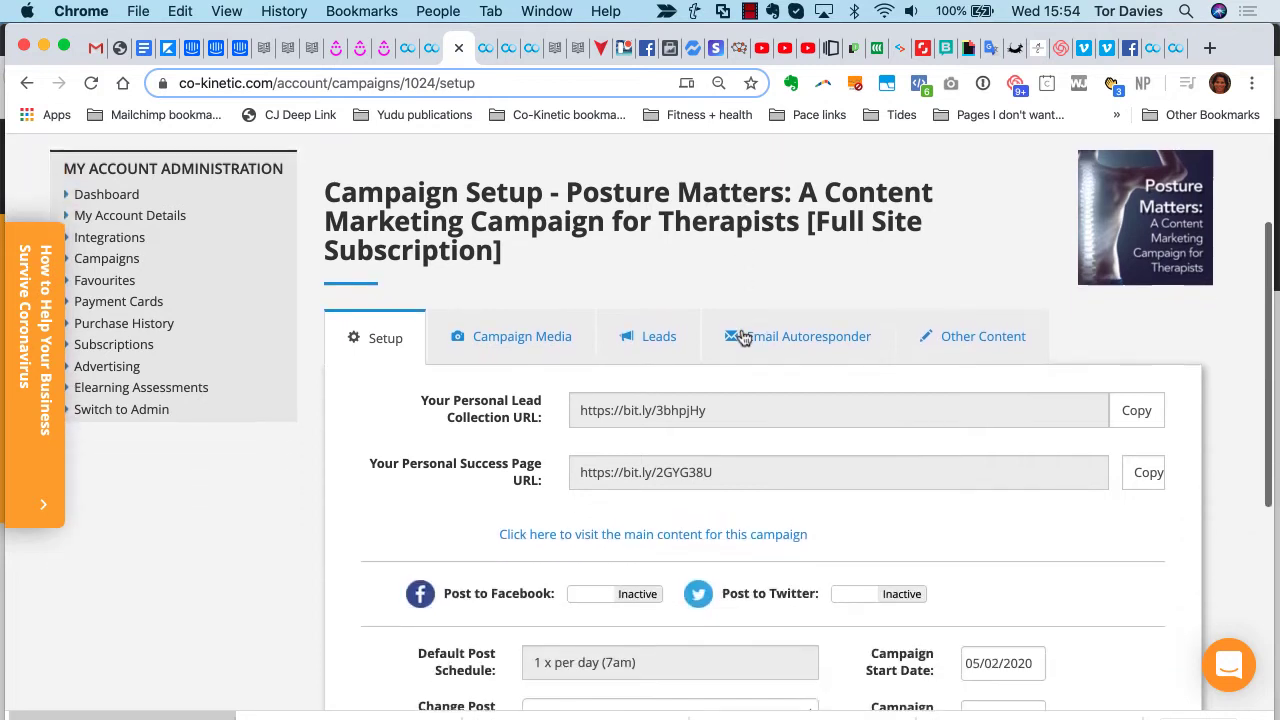
pyautogui.scroll(-2, 735, 400)
pyautogui.click(605, 628)
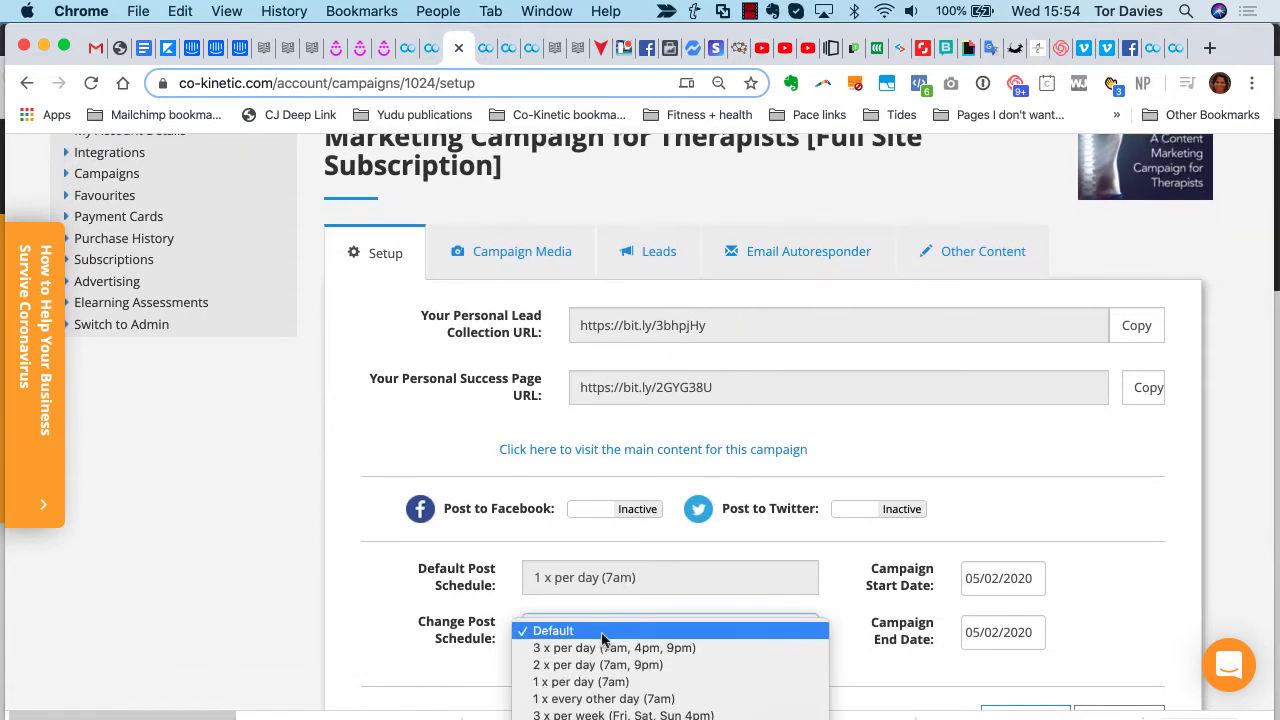
pyautogui.scroll(-1, 603, 638)
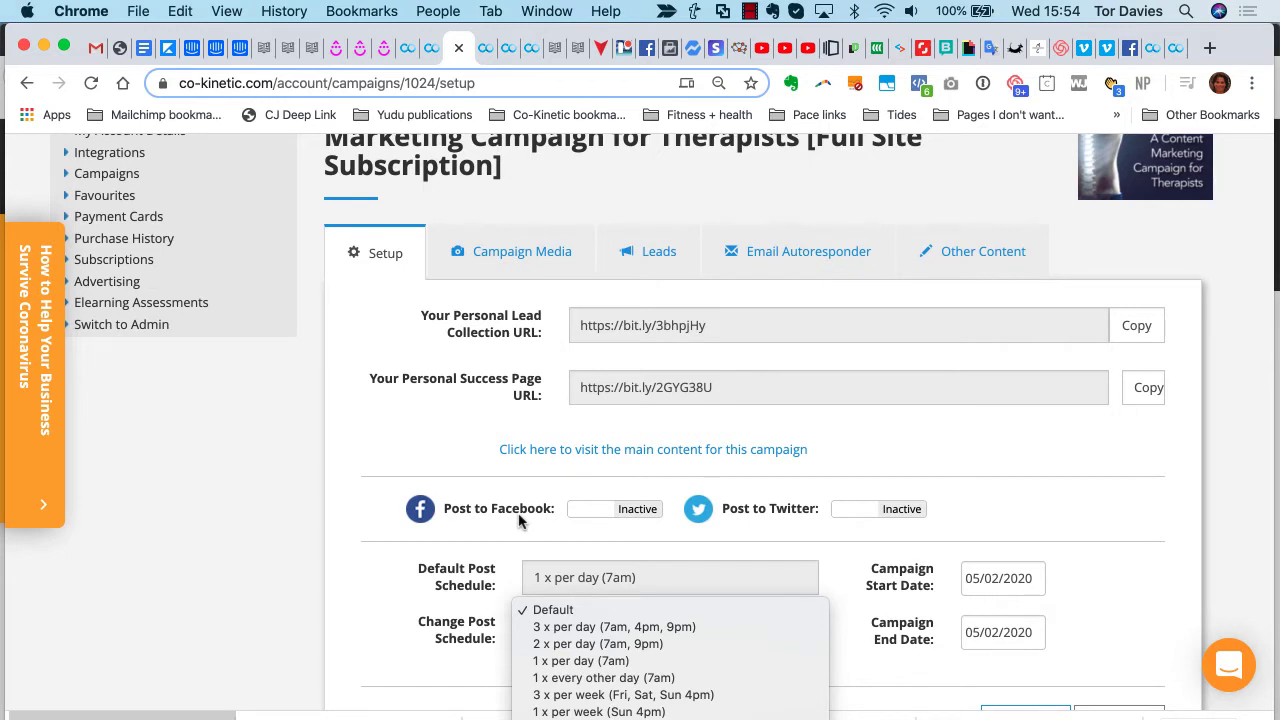
pyautogui.click(440, 442)
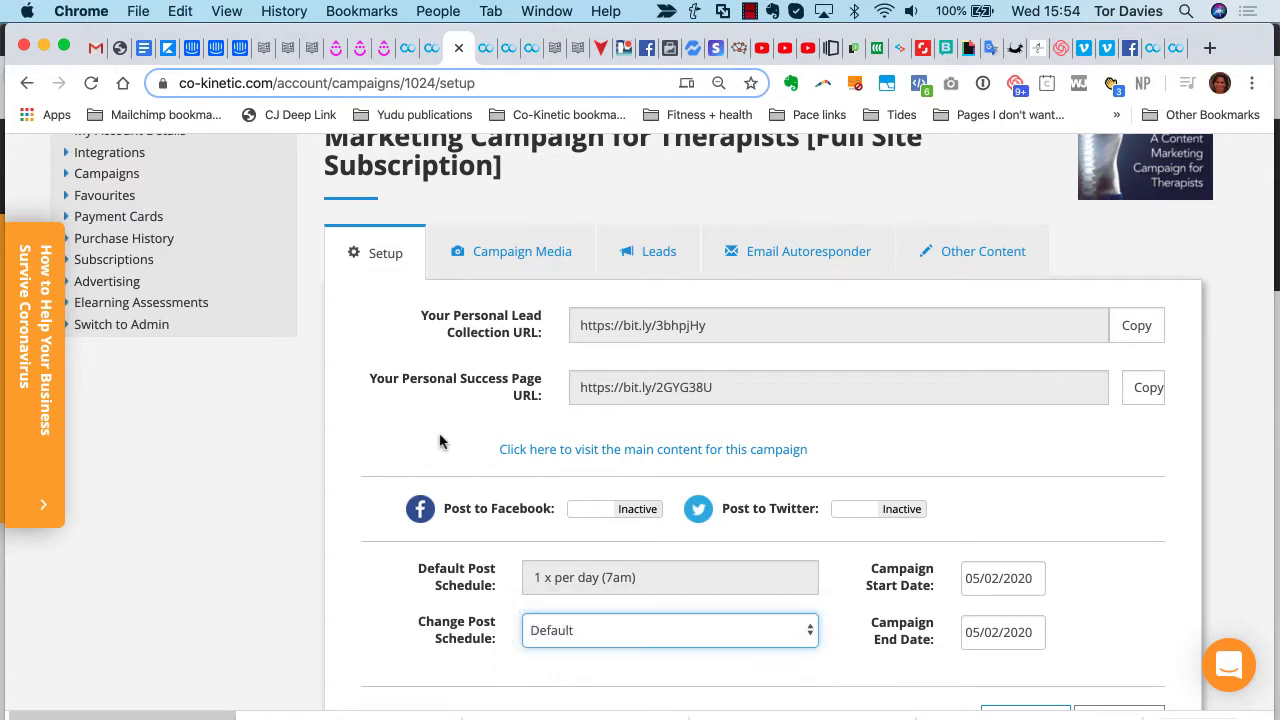
pyautogui.click(605, 643)
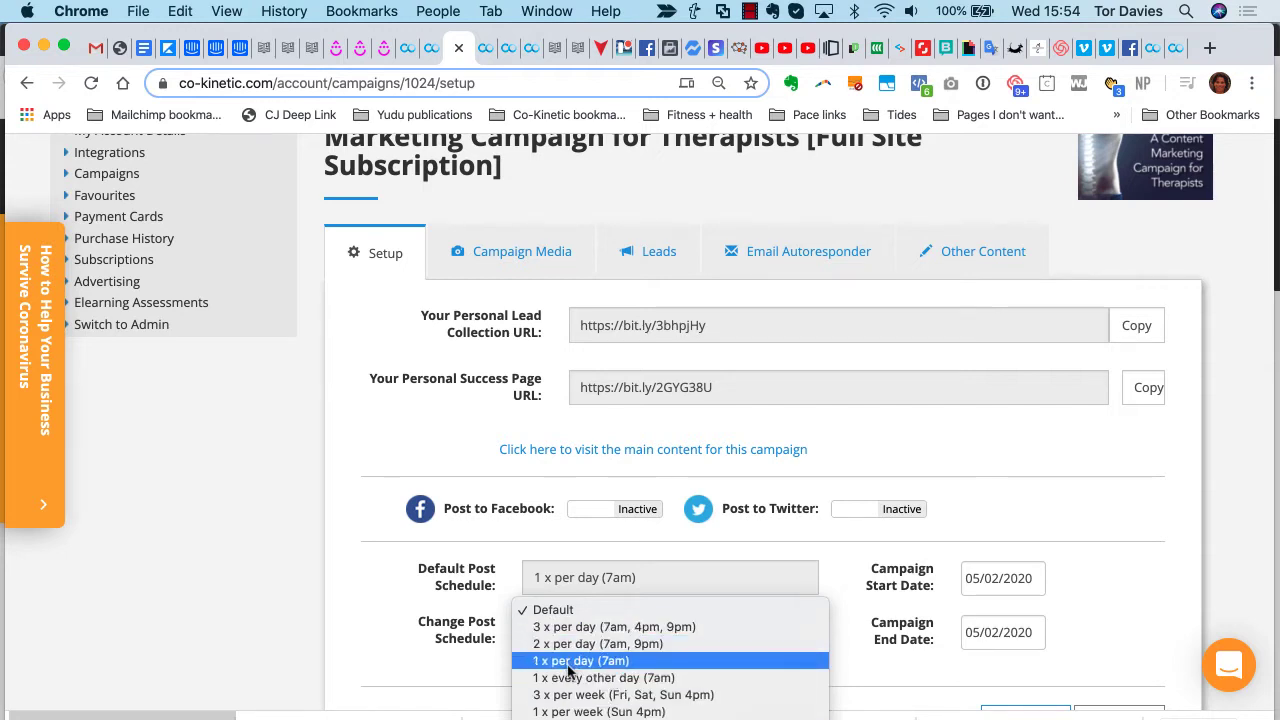
pyautogui.click(439, 453)
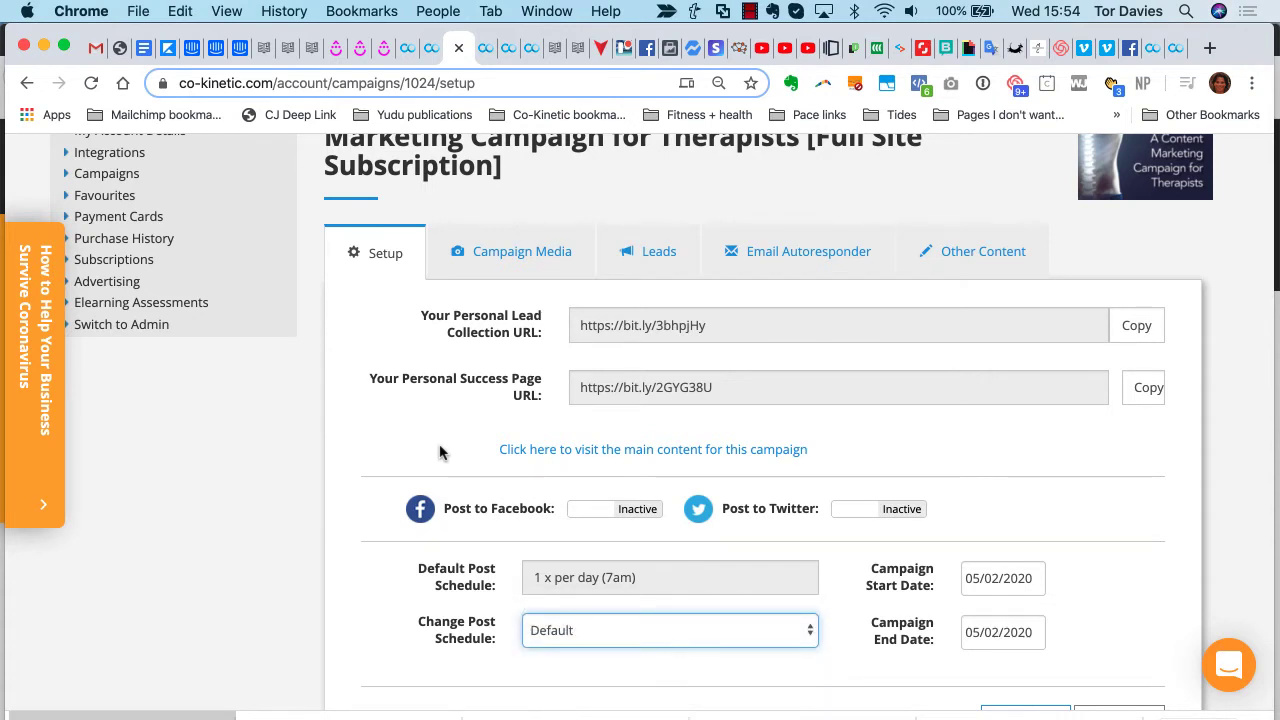
pyautogui.scroll(2, 439, 453)
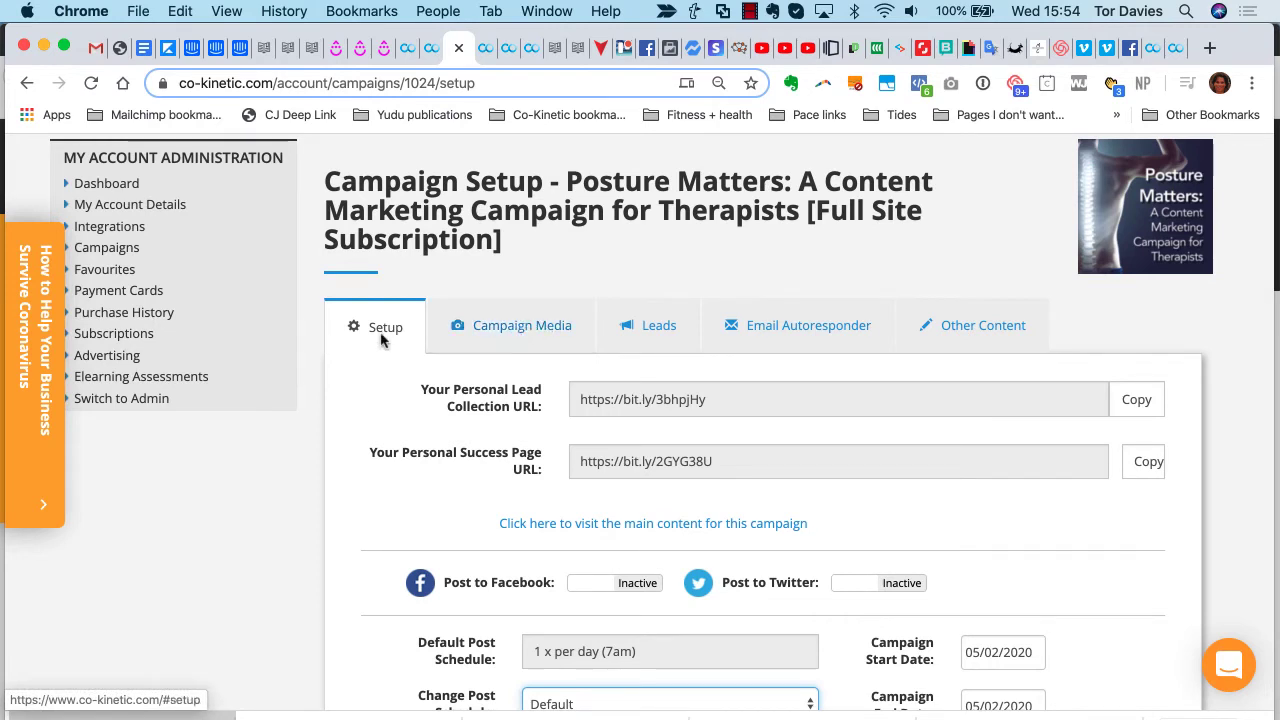
pyautogui.scroll(-1, 604, 485)
pyautogui.scroll(-2, 604, 485)
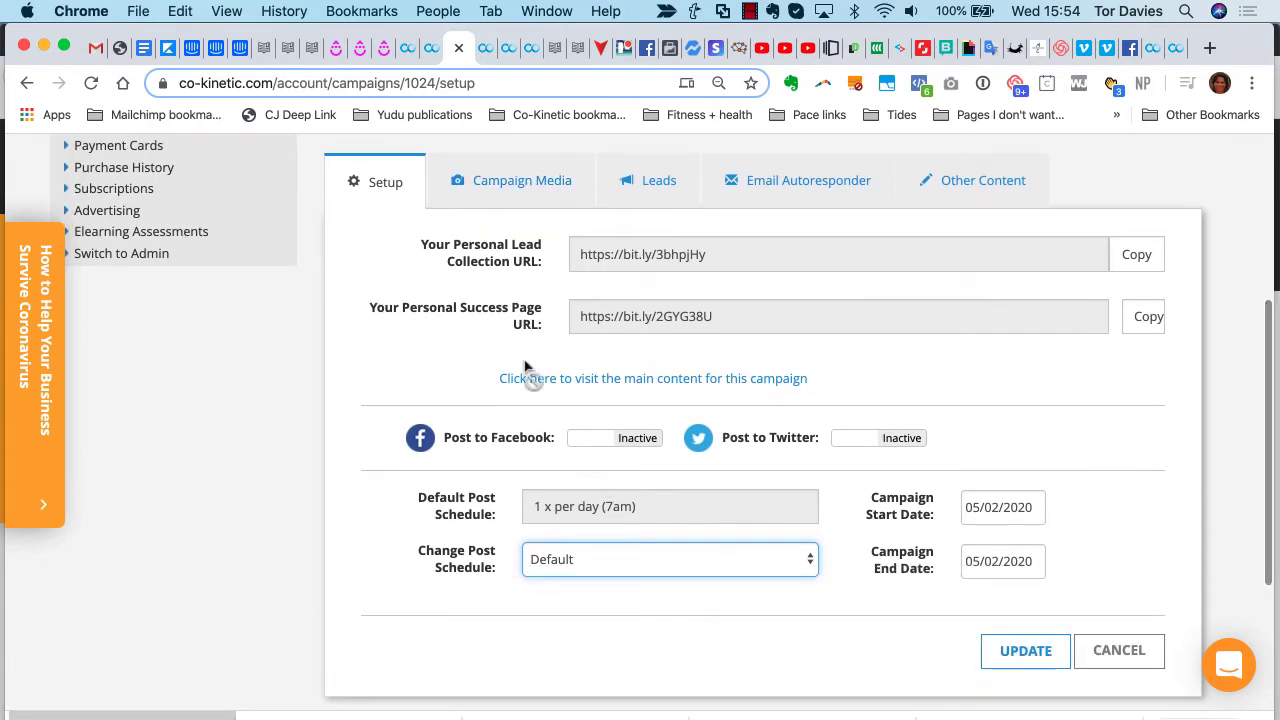
pyautogui.scroll(1, 575, 387)
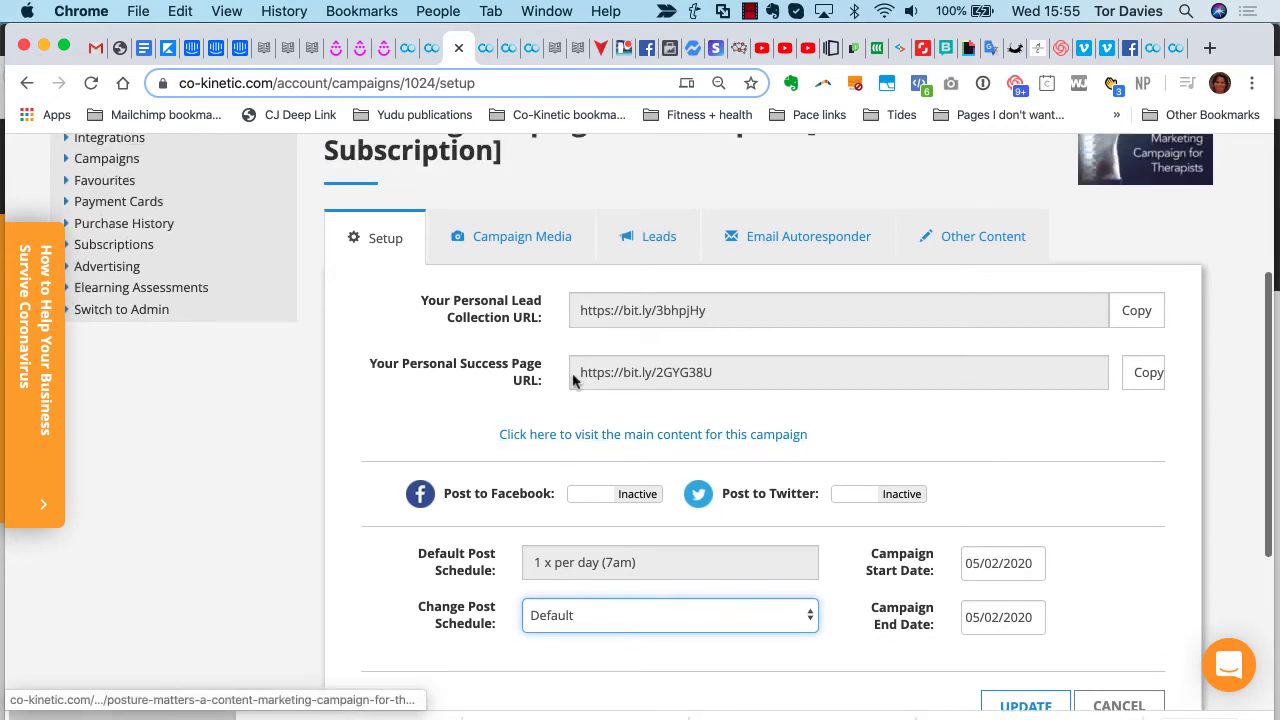
# - Look briefly at the campaign media and the first suggested social post
pyautogui.click(524, 252)
pyautogui.scroll(-5, 700, 343)
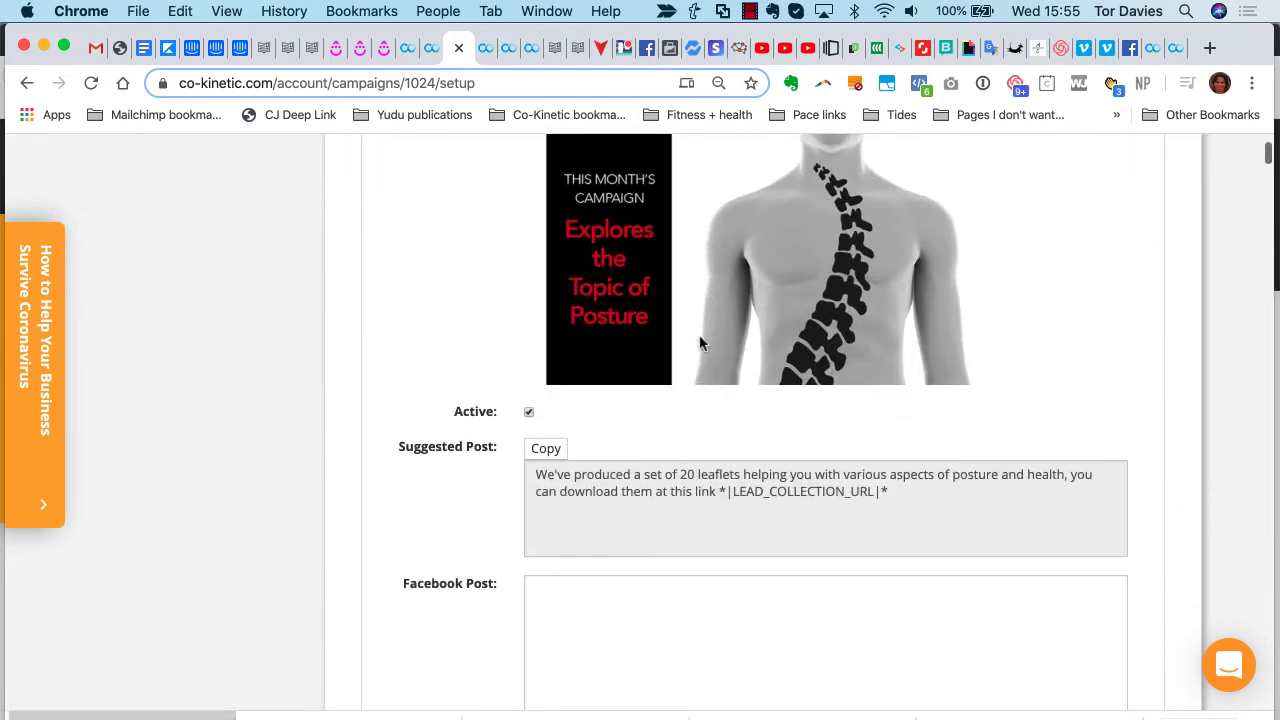
pyautogui.scroll(6, 700, 343)
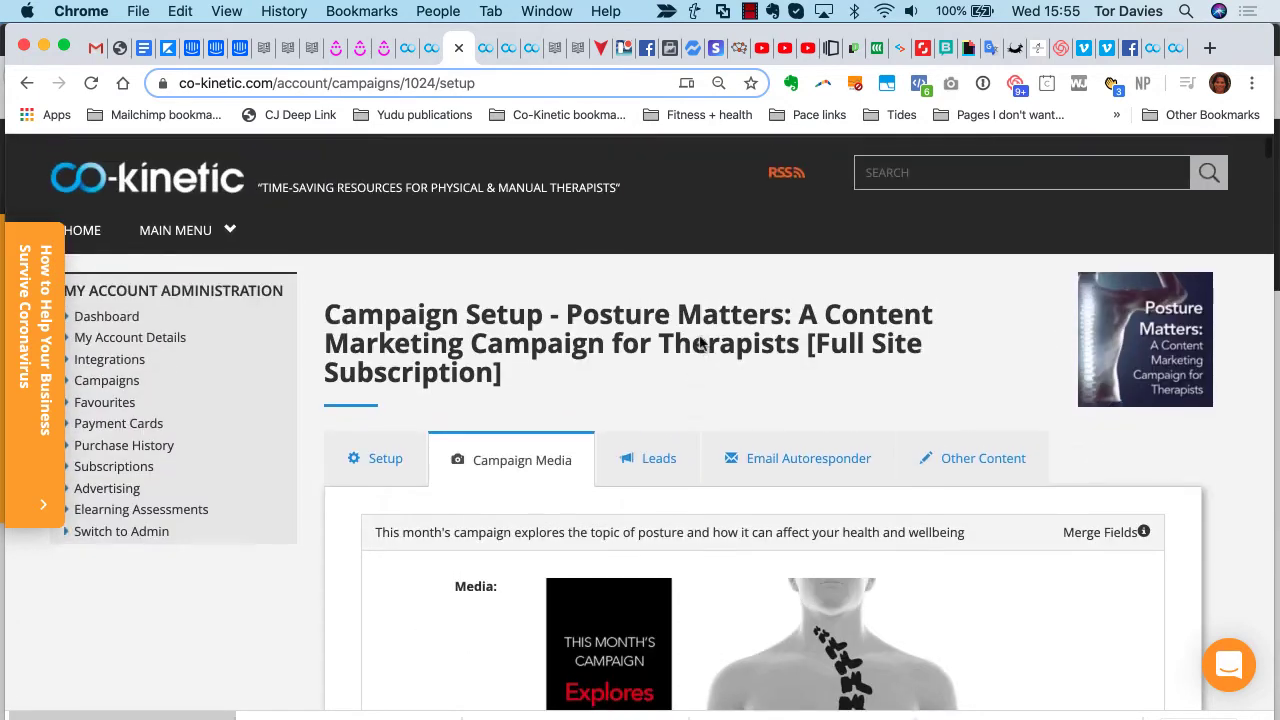
# - Examine the leads collected for the Posture Matters campaign, including their consent columns and the export option
pyautogui.click(652, 440)
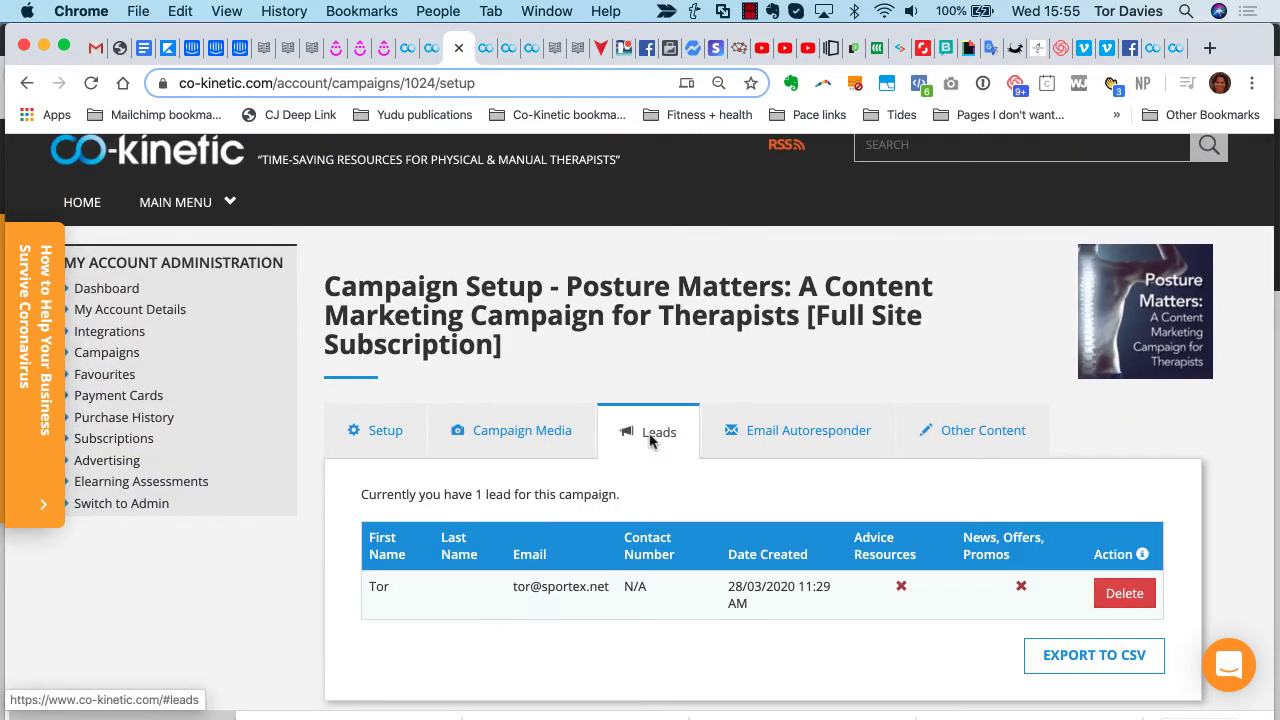
pyautogui.scroll(-1, 714, 329)
pyautogui.scroll(-1, 714, 329)
pyautogui.scroll(2, 714, 329)
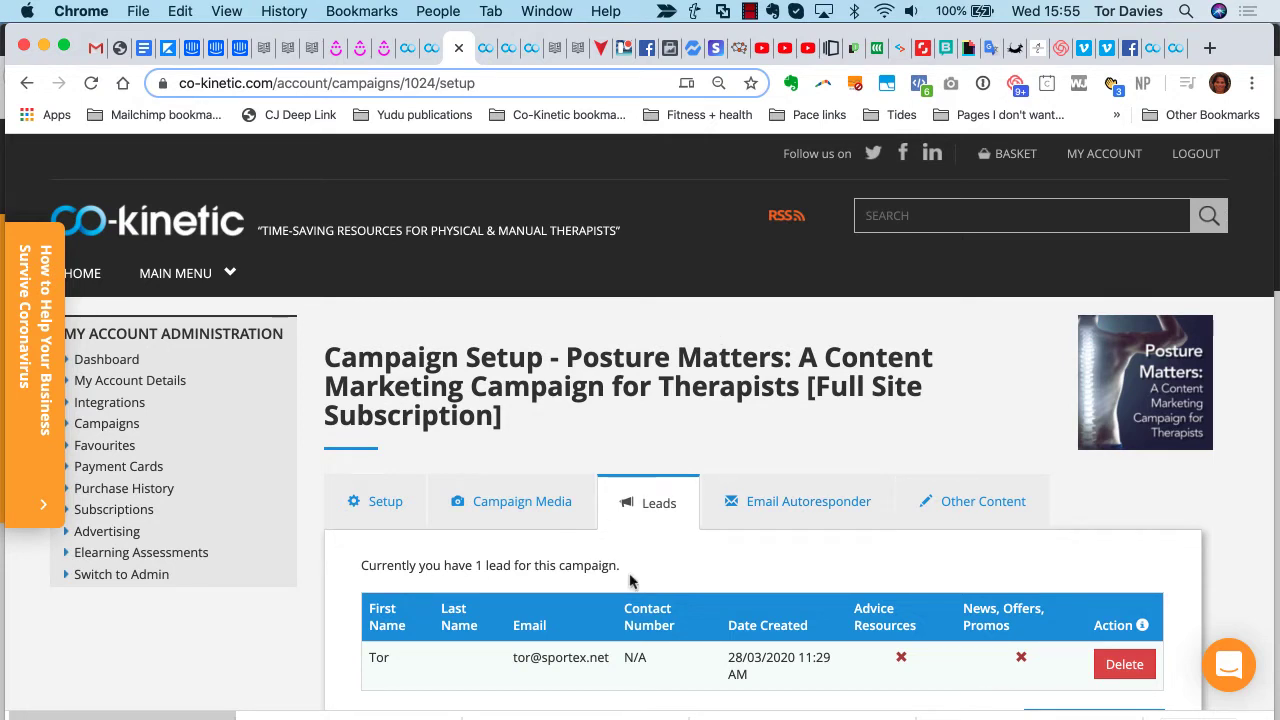
pyautogui.scroll(-1, 630, 592)
pyautogui.scroll(-1, 630, 598)
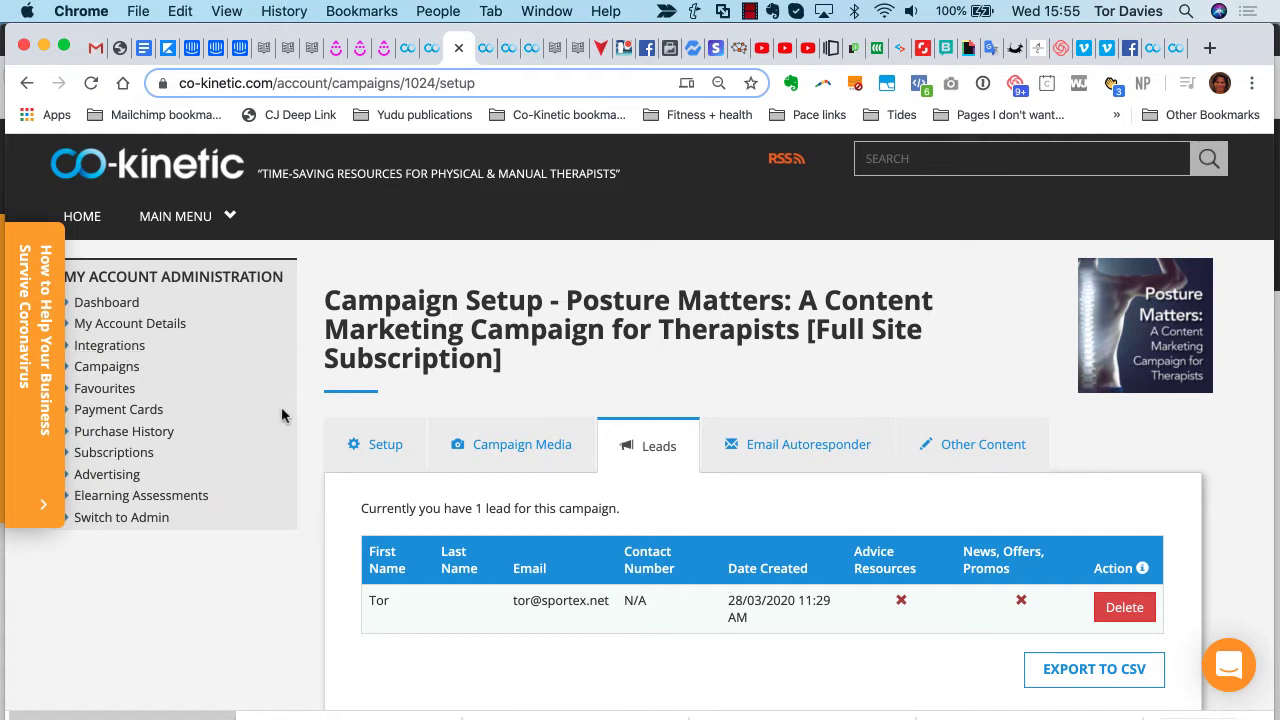
# - Review the email autoresponder's status, sender, subject line and email content
pyautogui.click(772, 458)
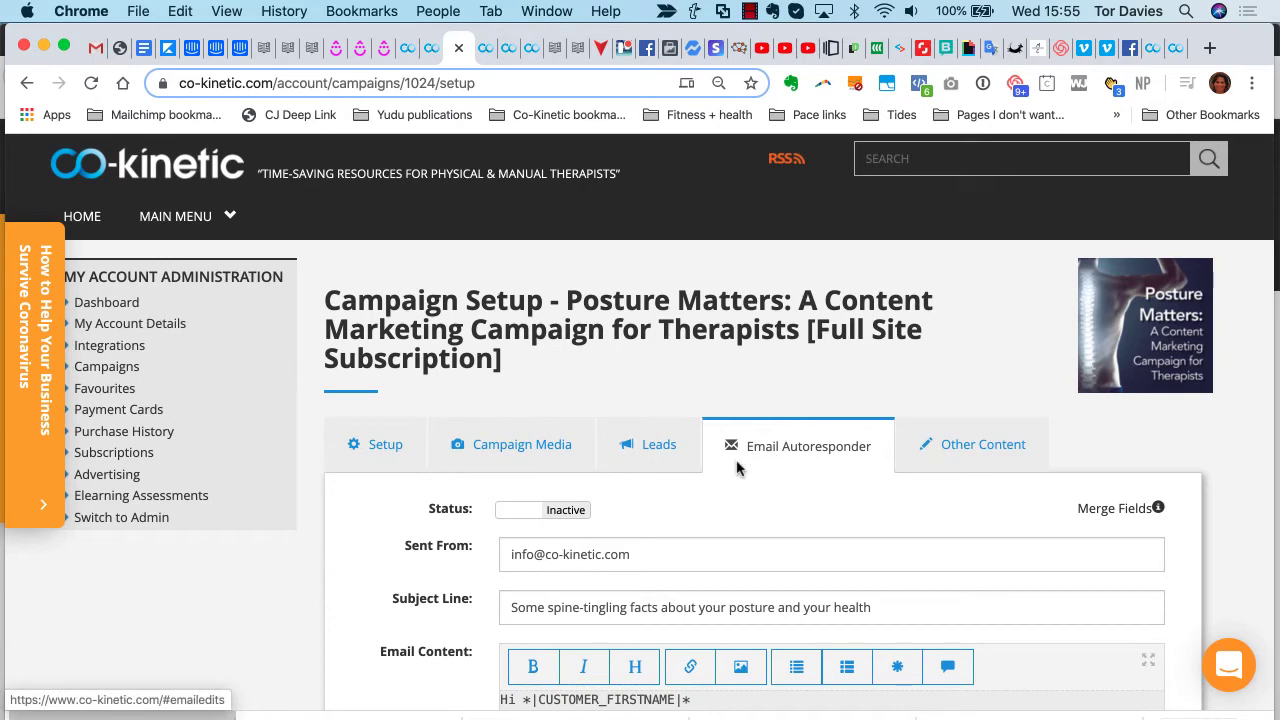
pyautogui.scroll(-2, 729, 372)
pyautogui.scroll(-2, 729, 372)
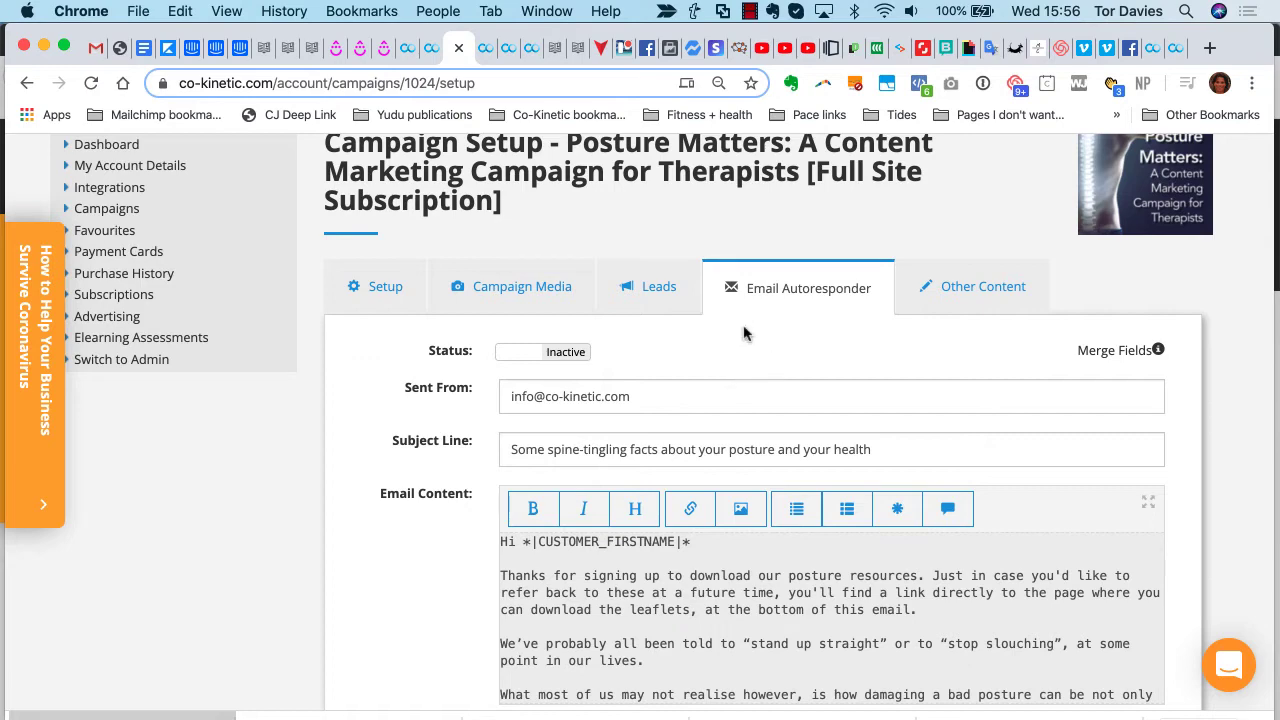
pyautogui.scroll(-2, 743, 333)
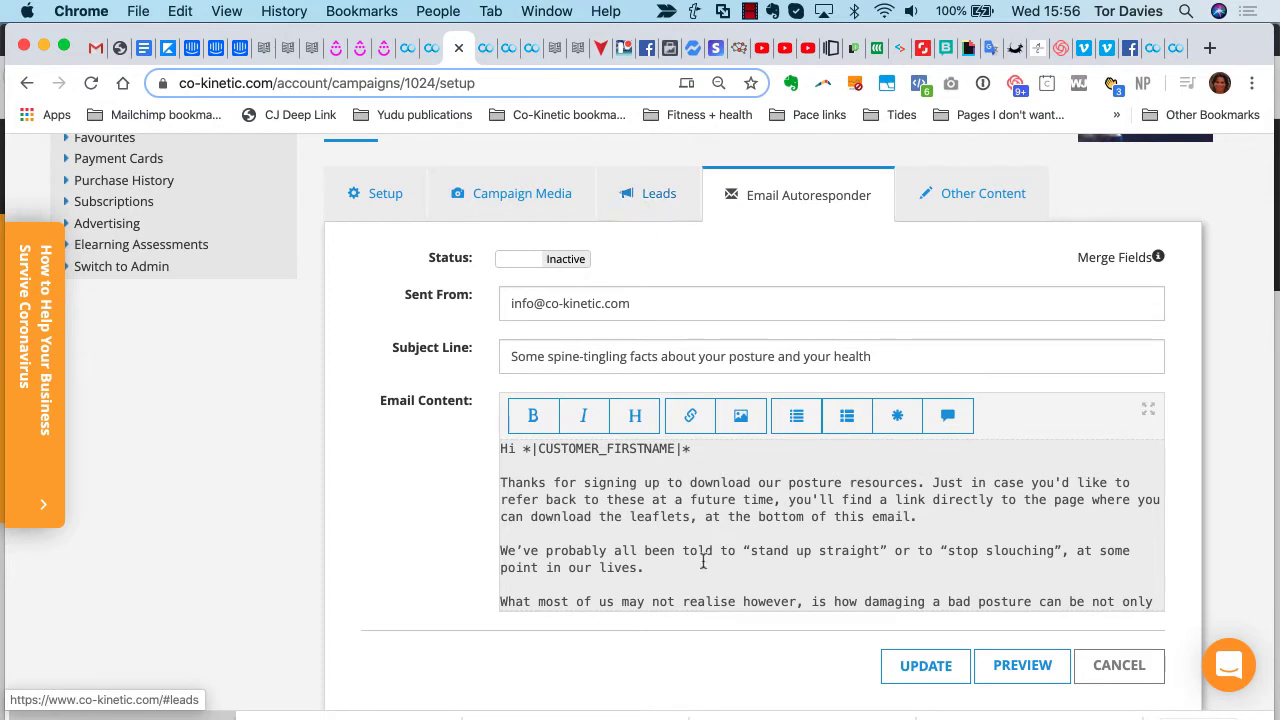
pyautogui.scroll(-1, 655, 515)
pyautogui.scroll(-1, 655, 515)
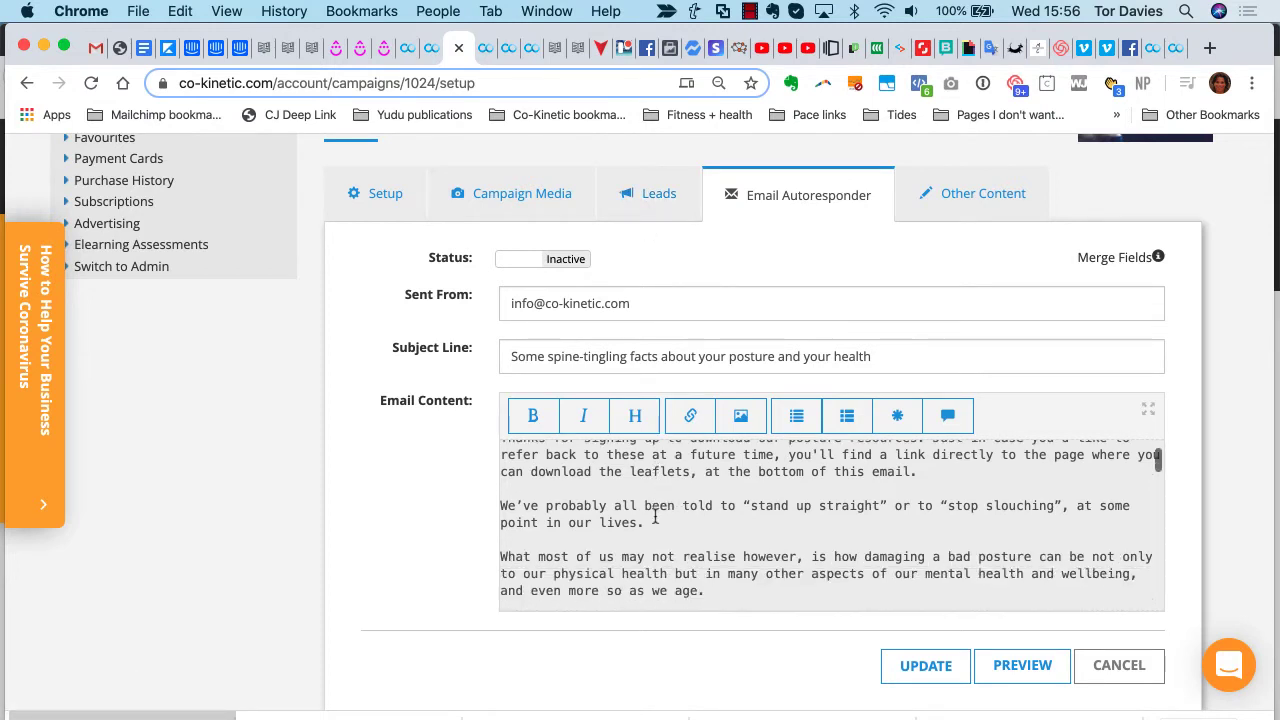
pyautogui.scroll(-2, 666, 266)
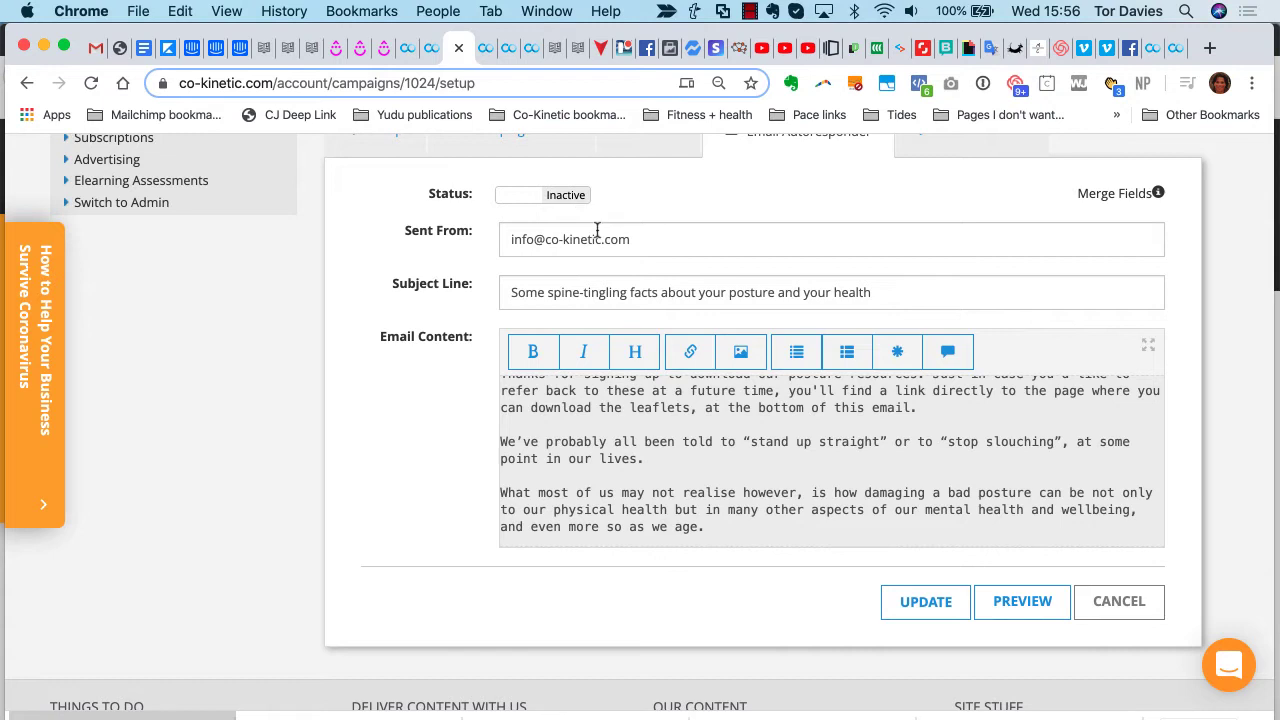
pyautogui.scroll(3, 597, 230)
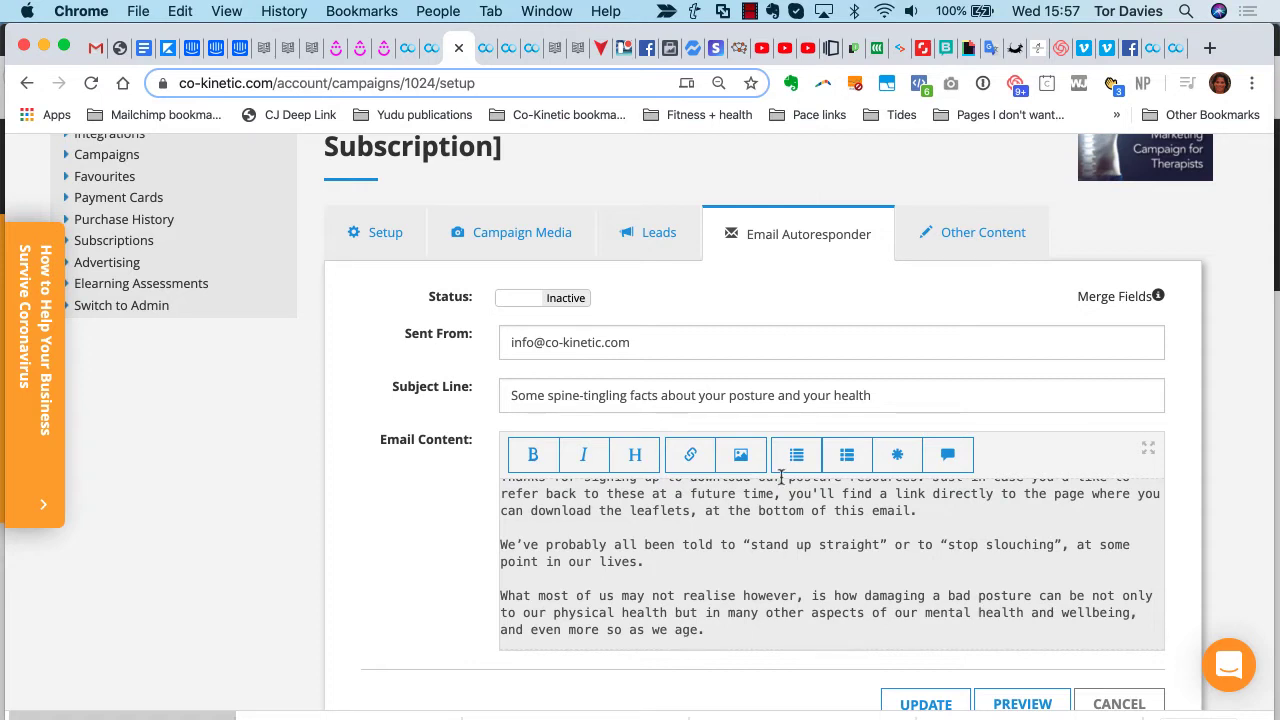
pyautogui.scroll(1, 803, 553)
pyautogui.scroll(1, 803, 553)
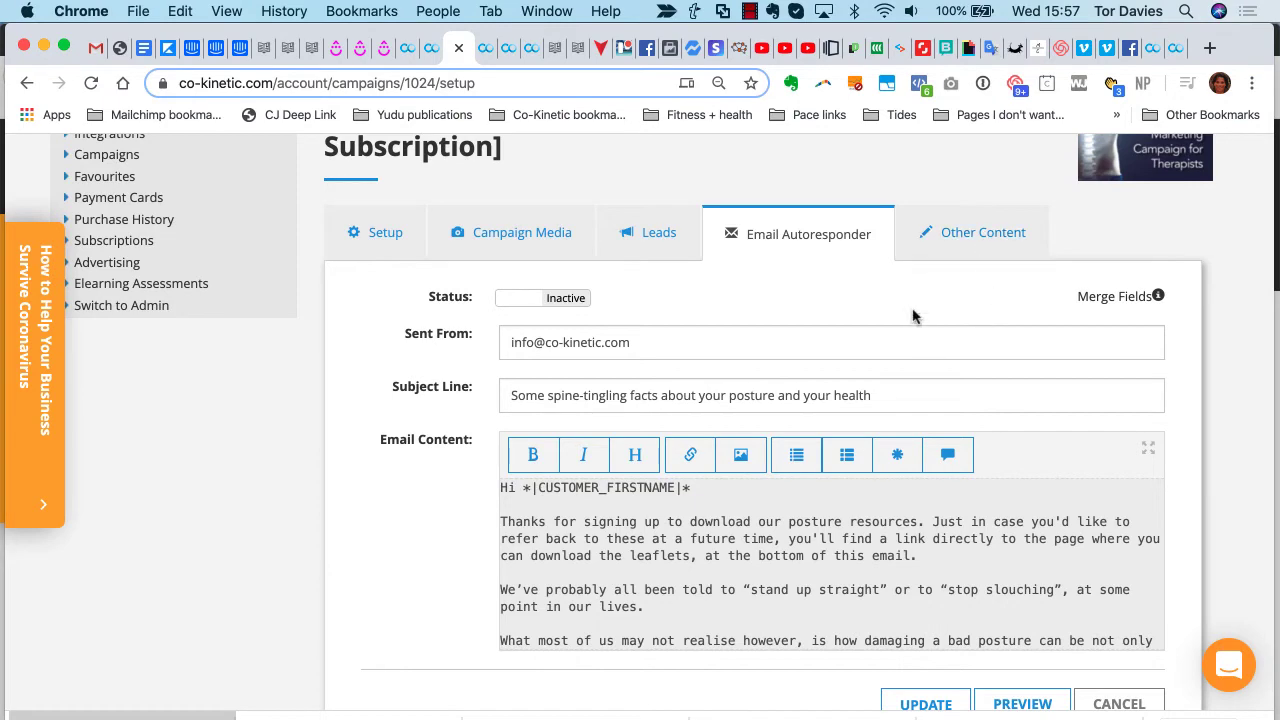
# - Revisit the setup settings, then examine the campaign media's images, videos, suggested posts and Facebook and Twitter post fields
pyautogui.scroll(3, 841, 291)
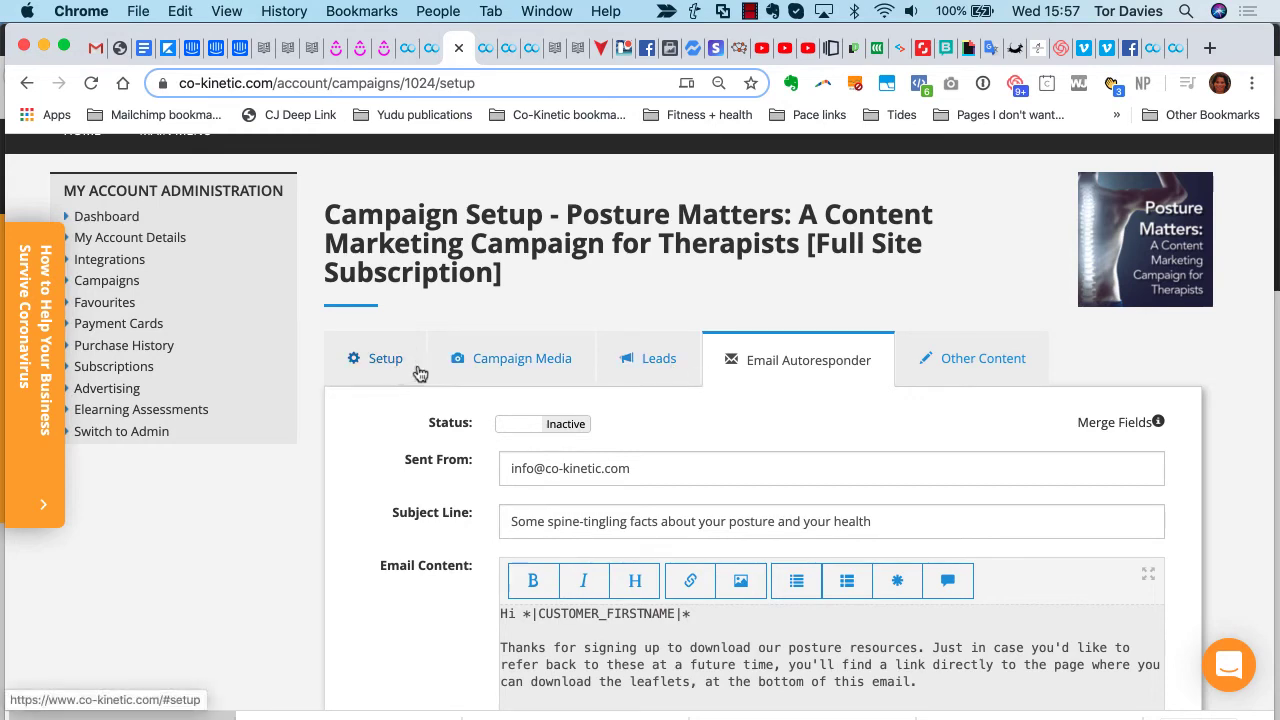
pyautogui.click(383, 370)
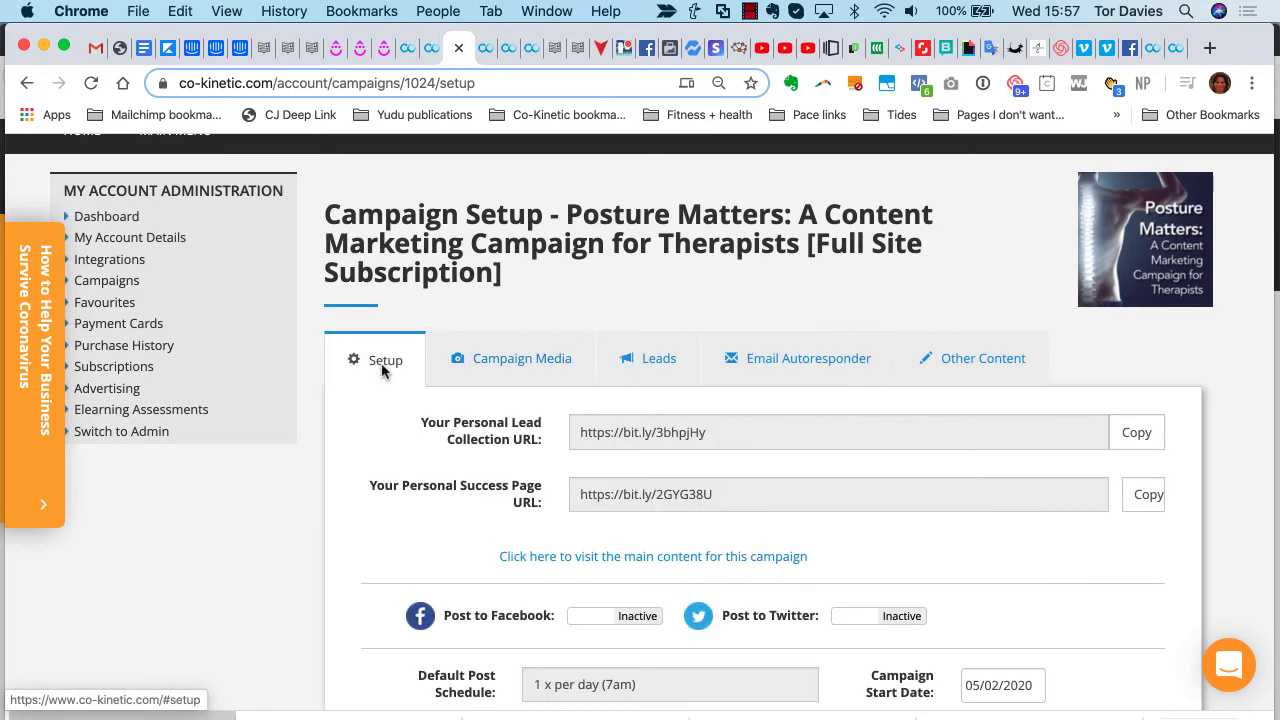
pyautogui.scroll(-2, 551, 320)
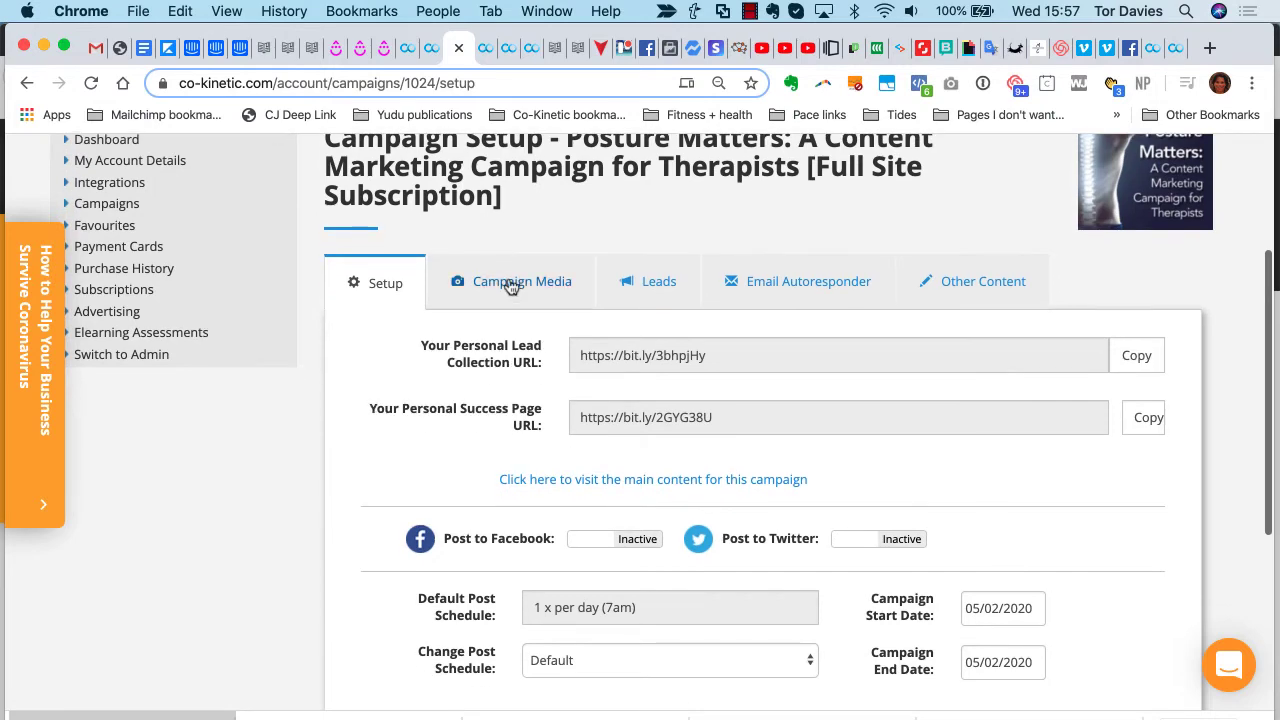
pyautogui.click(511, 287)
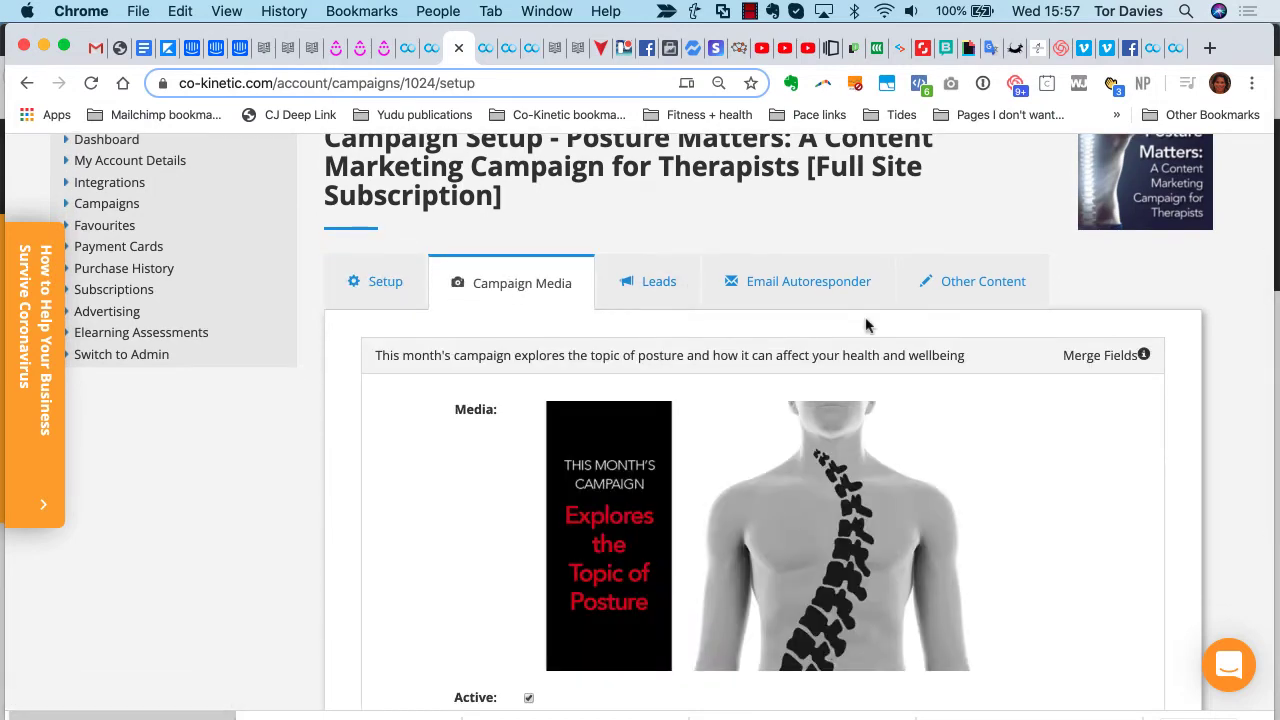
pyautogui.scroll(-5, 866, 325)
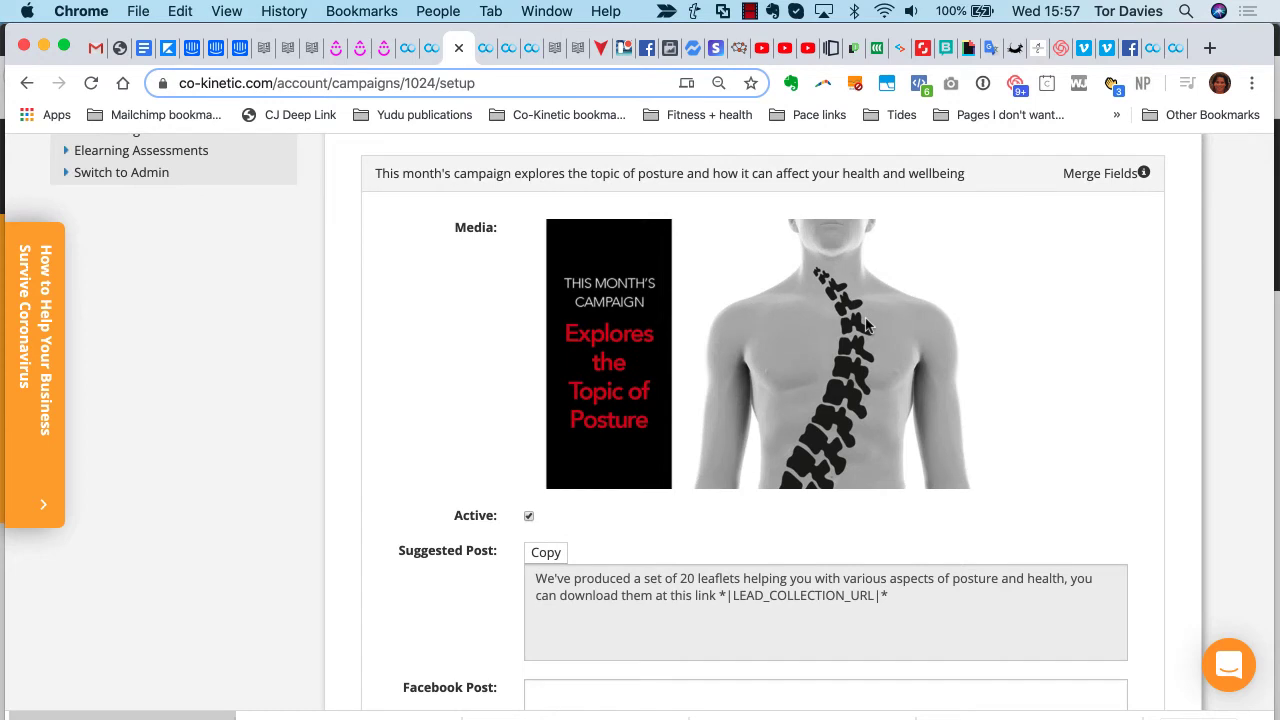
pyautogui.scroll(-1, 866, 325)
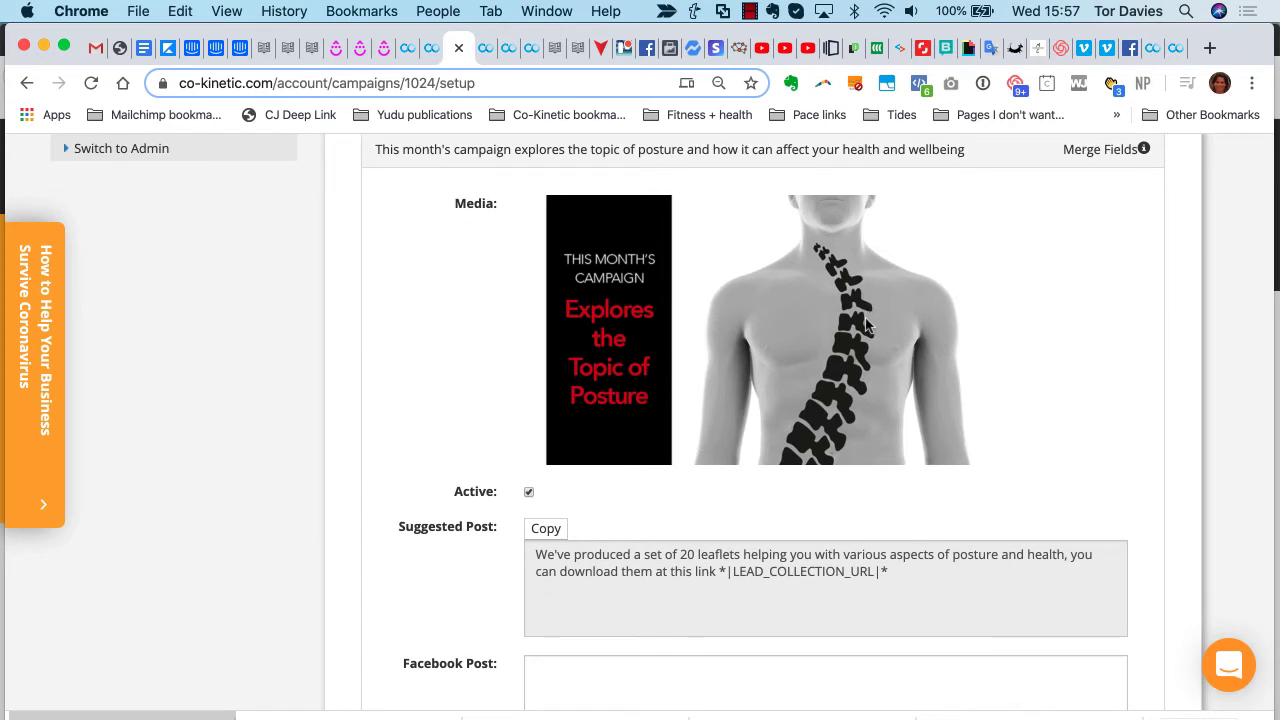
pyautogui.scroll(-20, 866, 325)
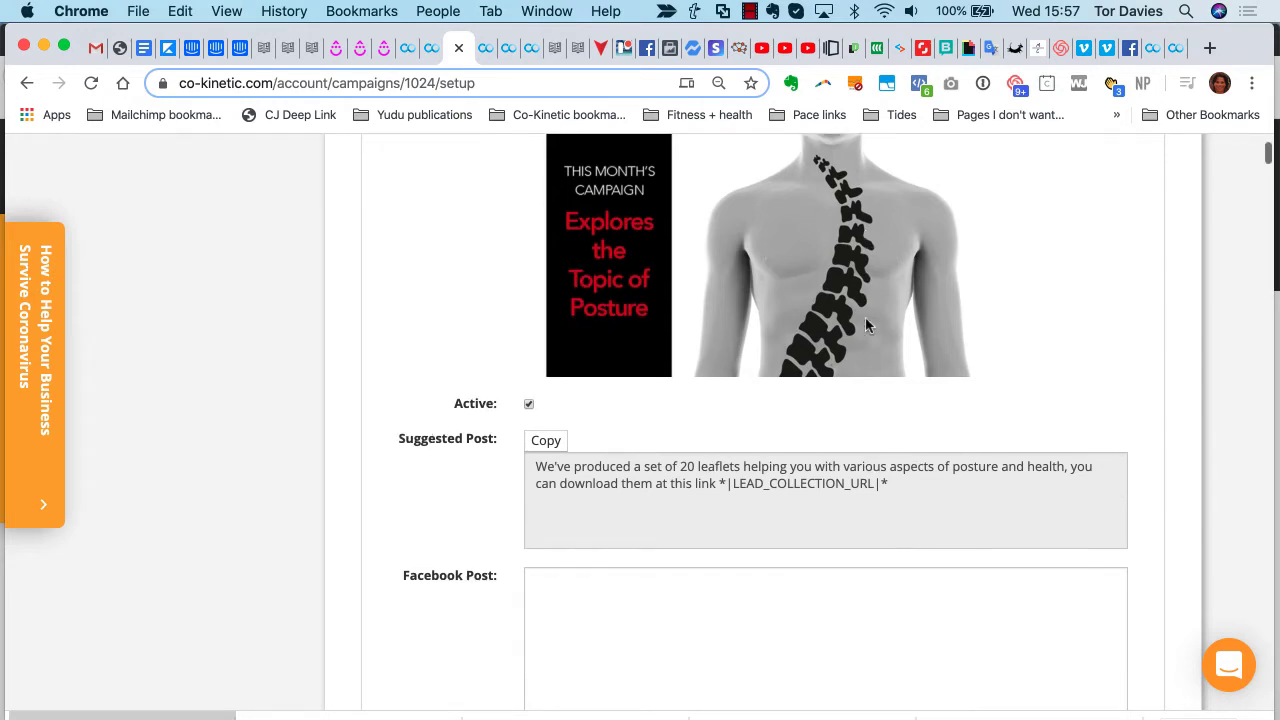
pyautogui.scroll(-15, 866, 322)
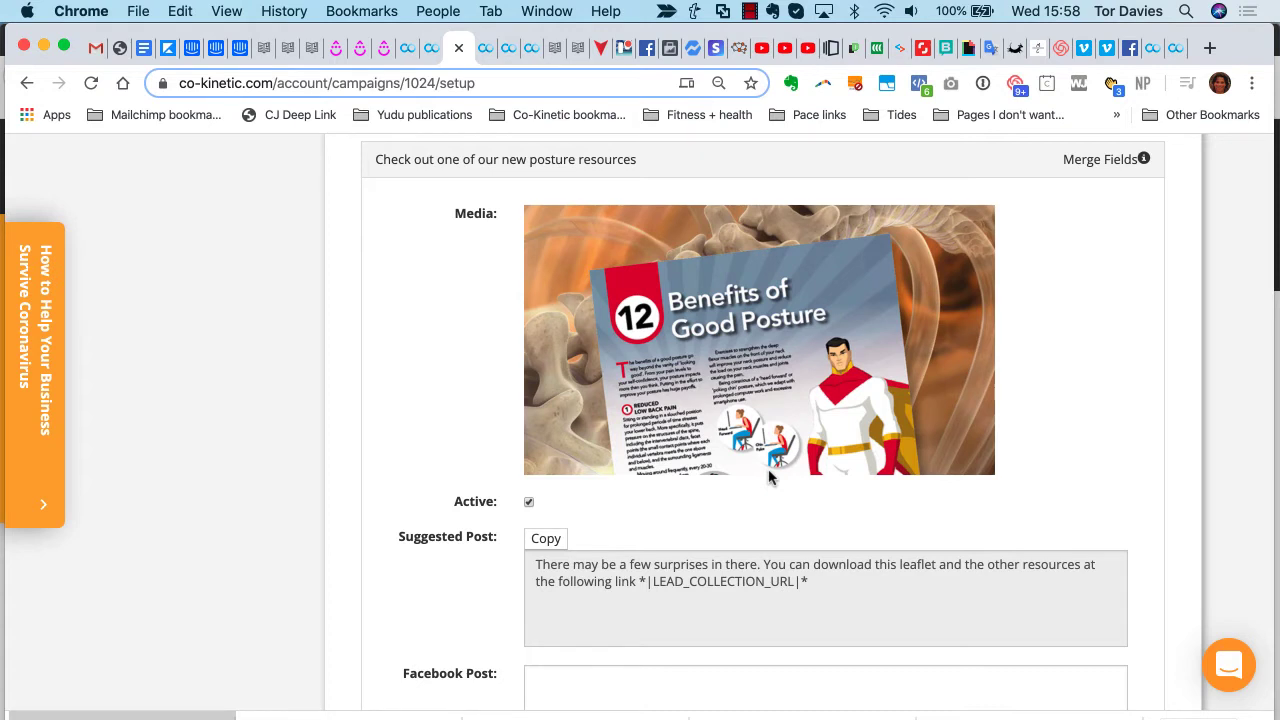
pyautogui.scroll(-5, 848, 377)
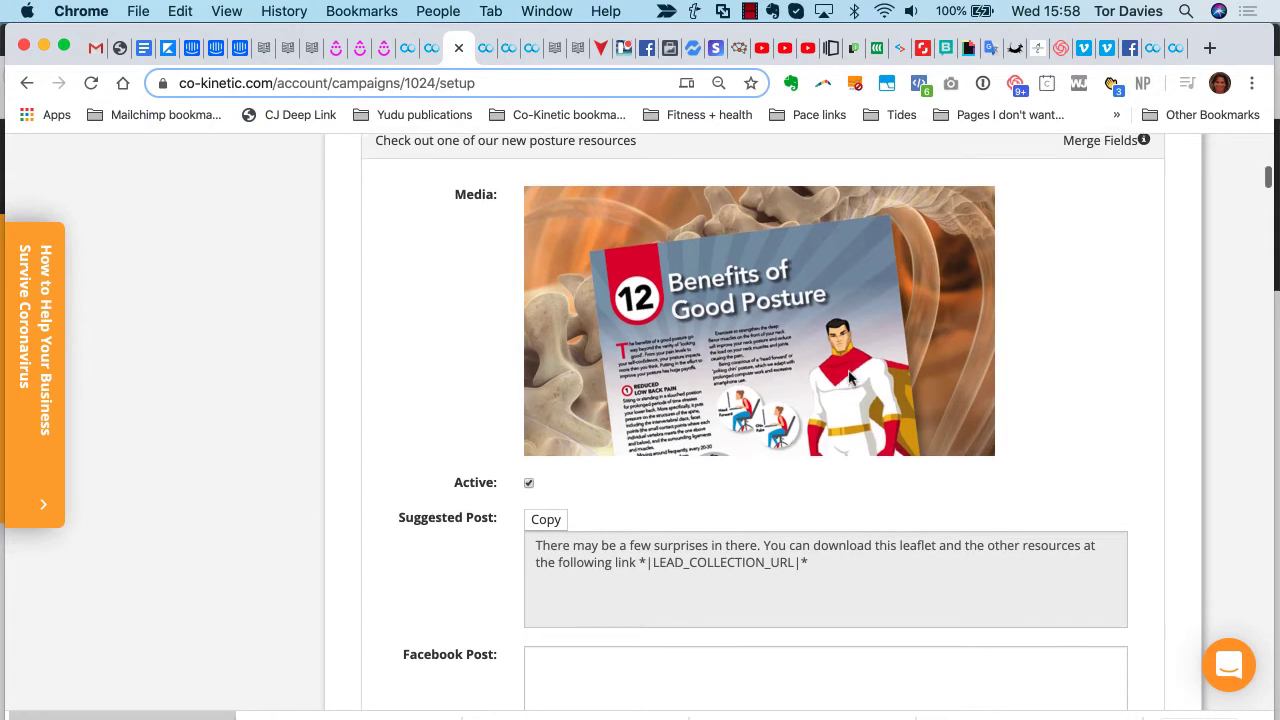
pyautogui.scroll(-20, 848, 377)
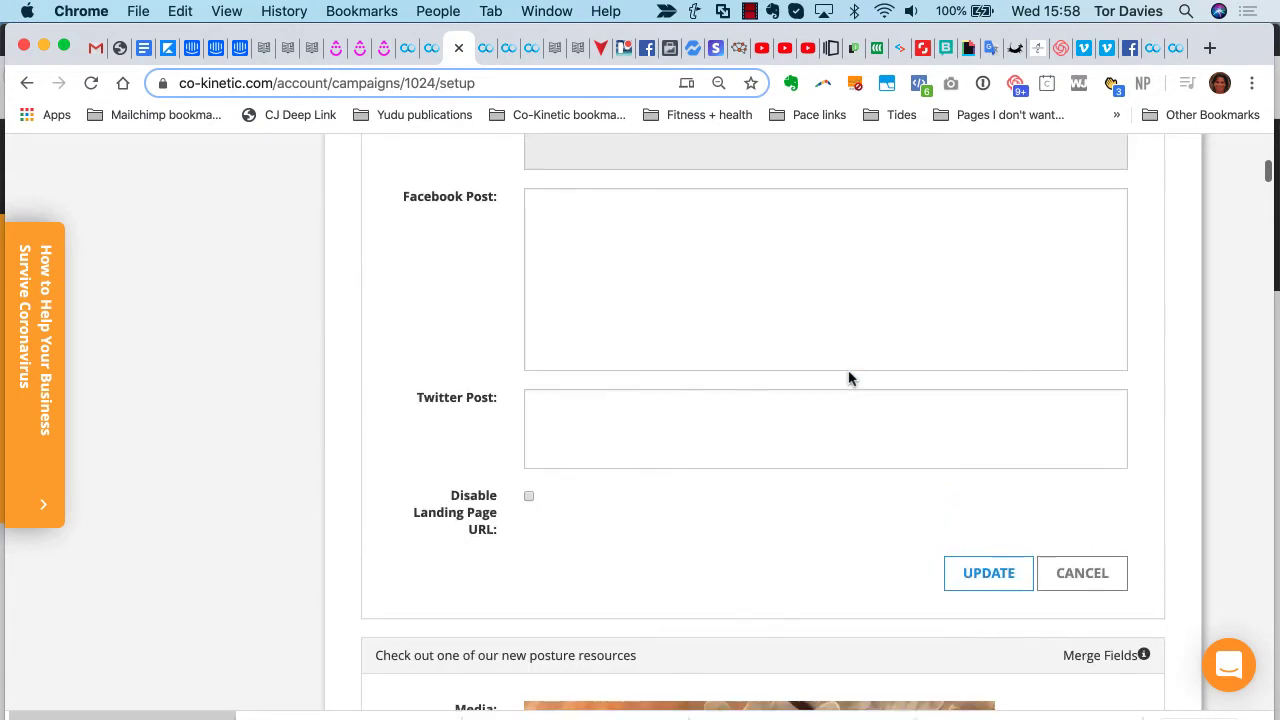
pyautogui.scroll(-5, 848, 377)
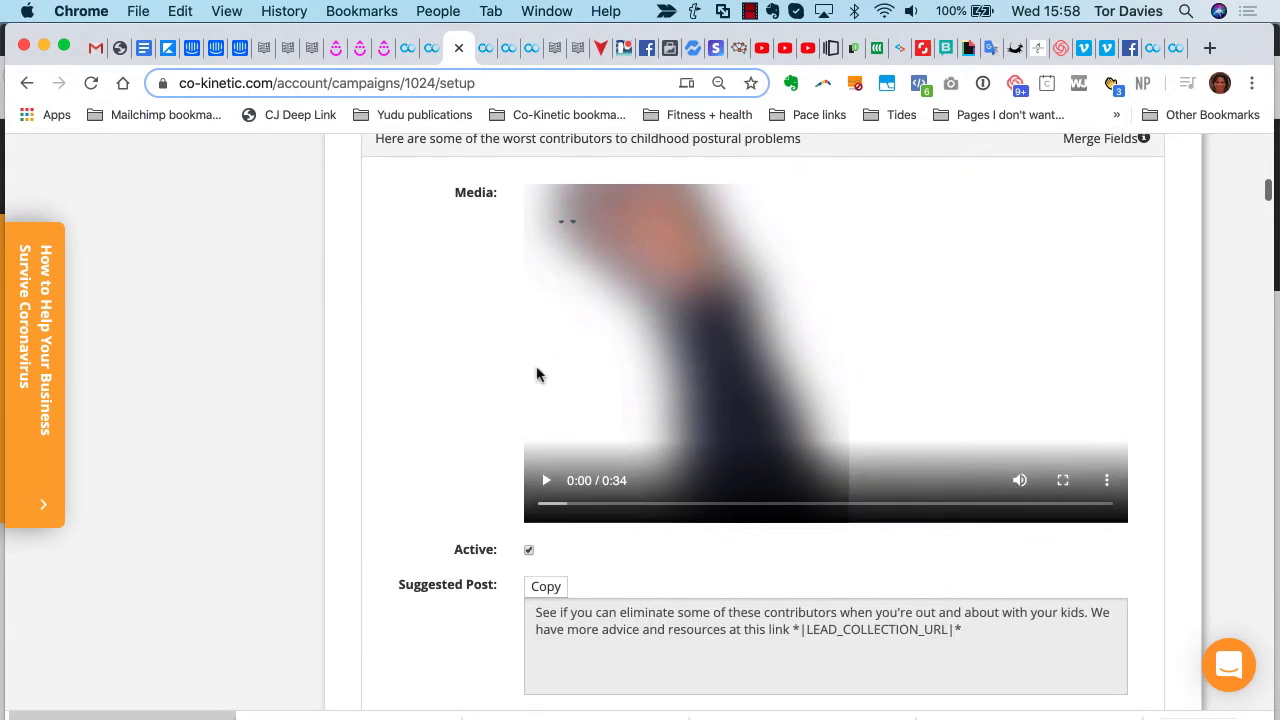
# - Look through the campaign's media posts, including the postural problems video and the post comparing rural and urban children
pyautogui.scroll(-5, 623, 491)
pyautogui.scroll(-15, 623, 491)
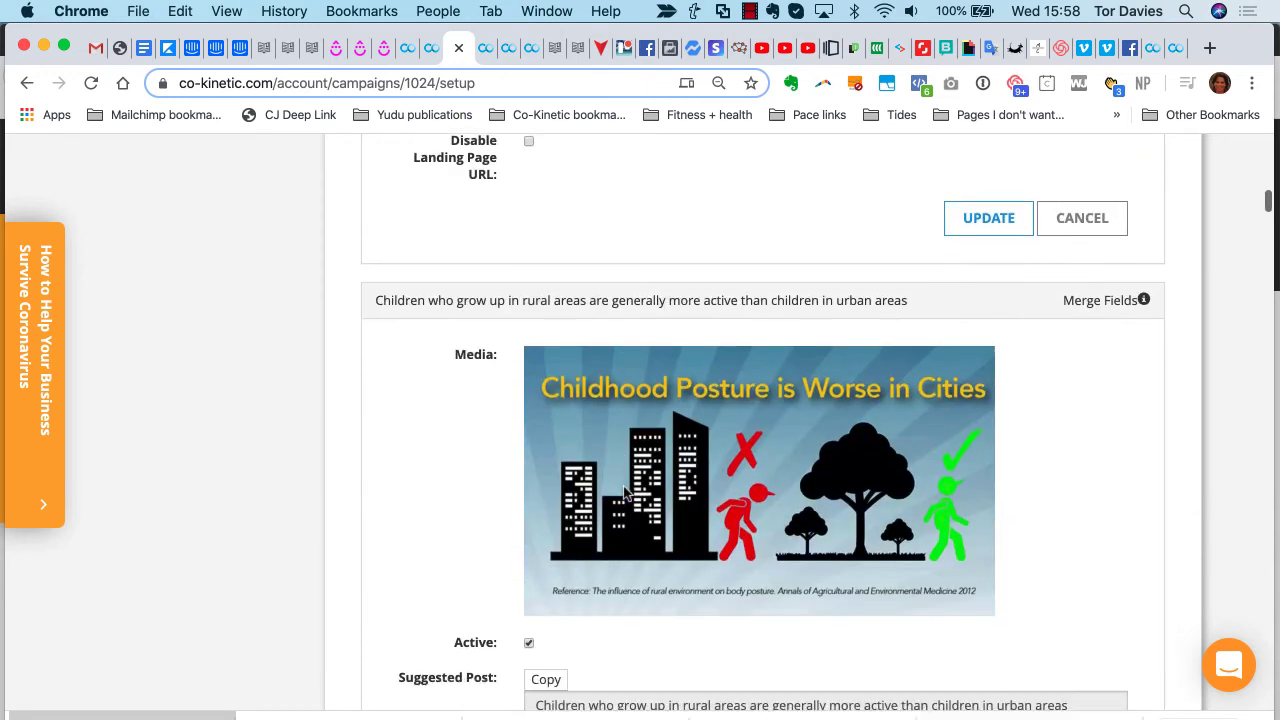
pyautogui.scroll(-1, 623, 491)
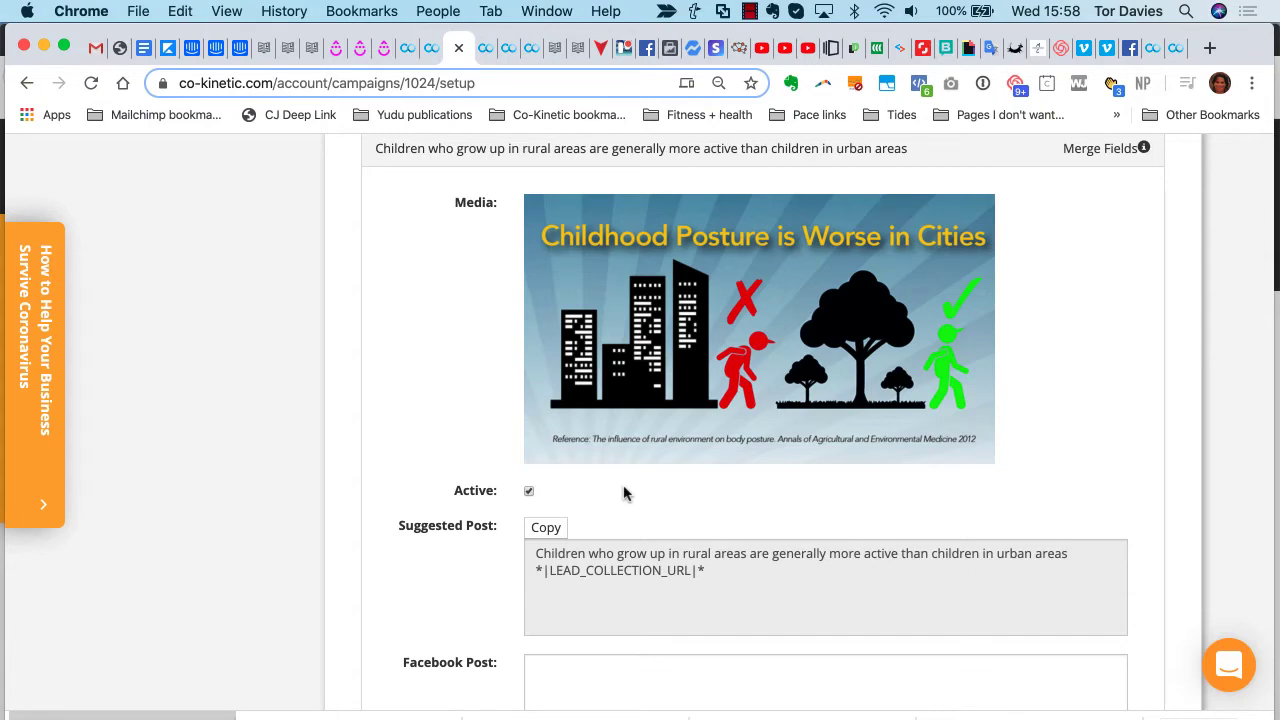
pyautogui.scroll(-20, 623, 491)
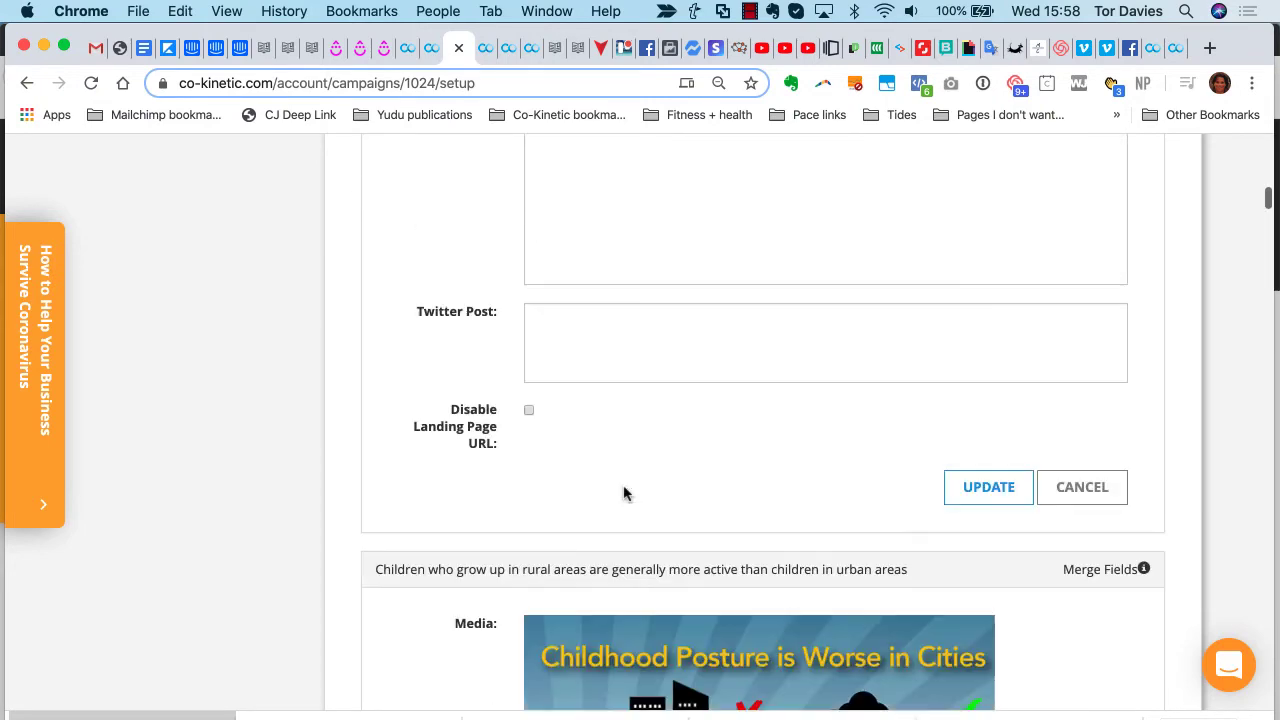
pyautogui.scroll(20, 623, 491)
pyautogui.scroll(1, 623, 491)
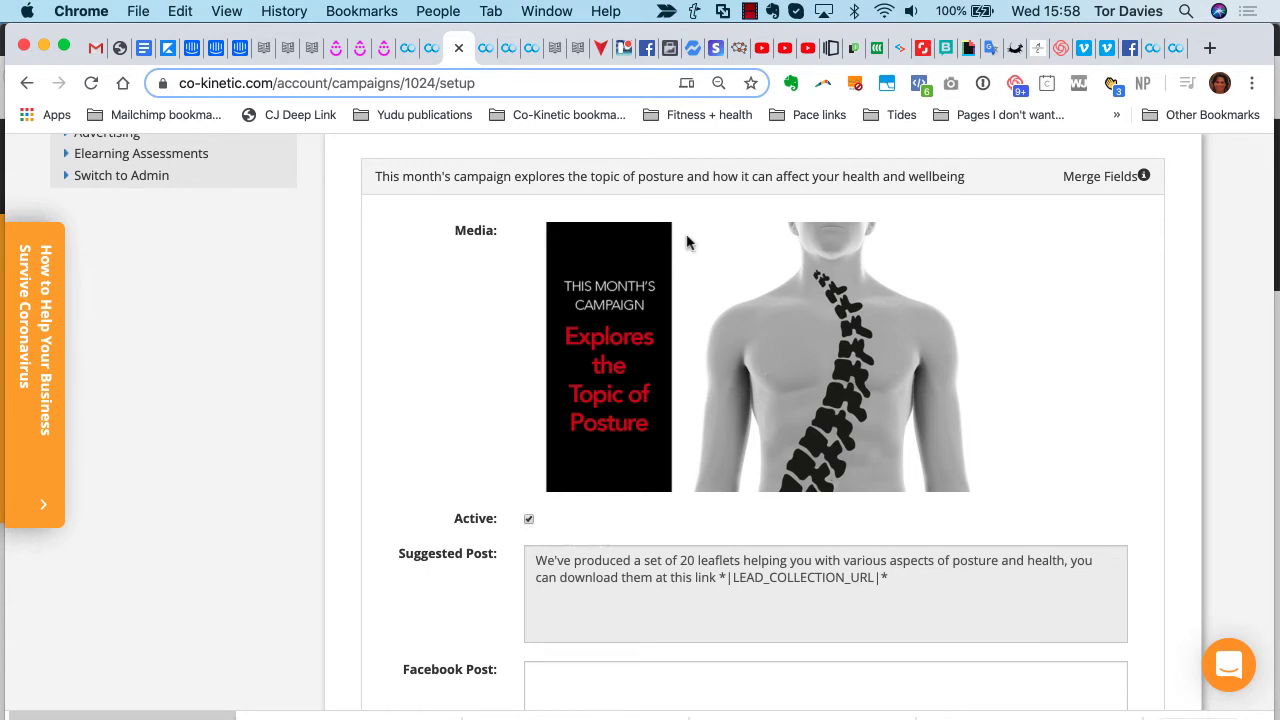
# - Examine the first two media posts, including their images, Active settings, suggested texts and the Disable Landing Page URL option
pyautogui.scroll(-1, 698, 349)
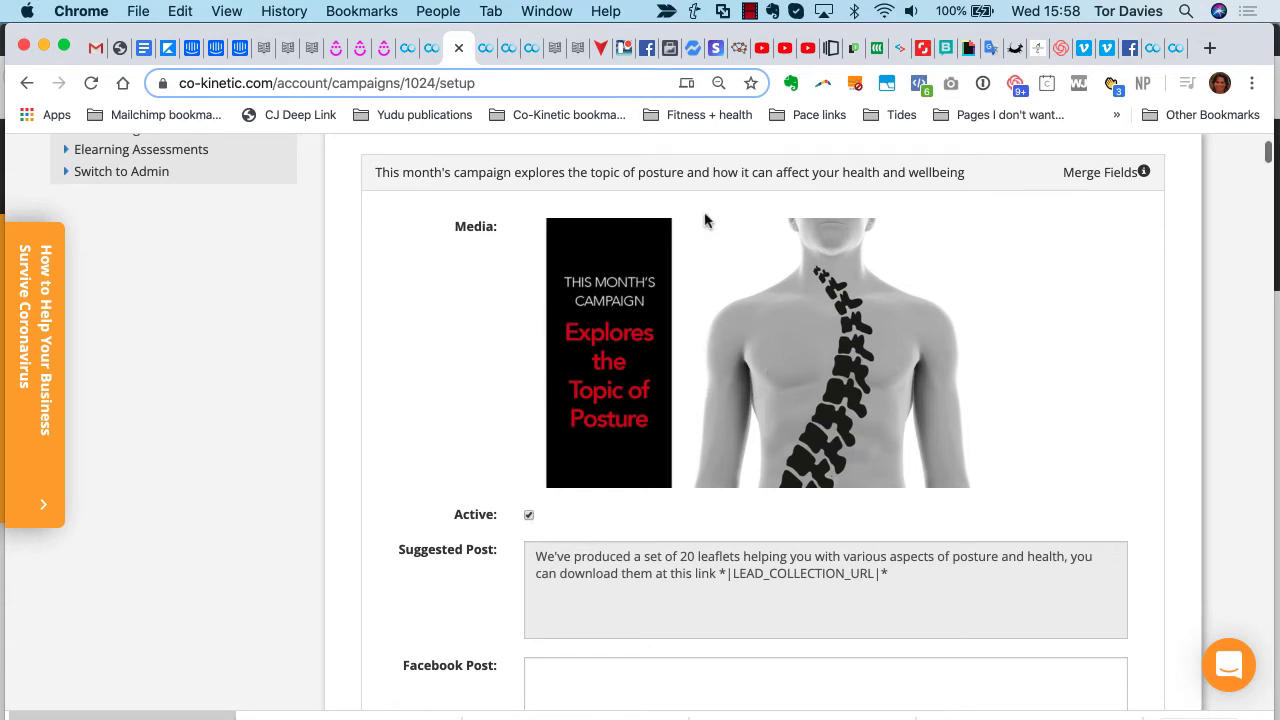
pyautogui.scroll(-5, 674, 337)
pyautogui.scroll(-3, 675, 331)
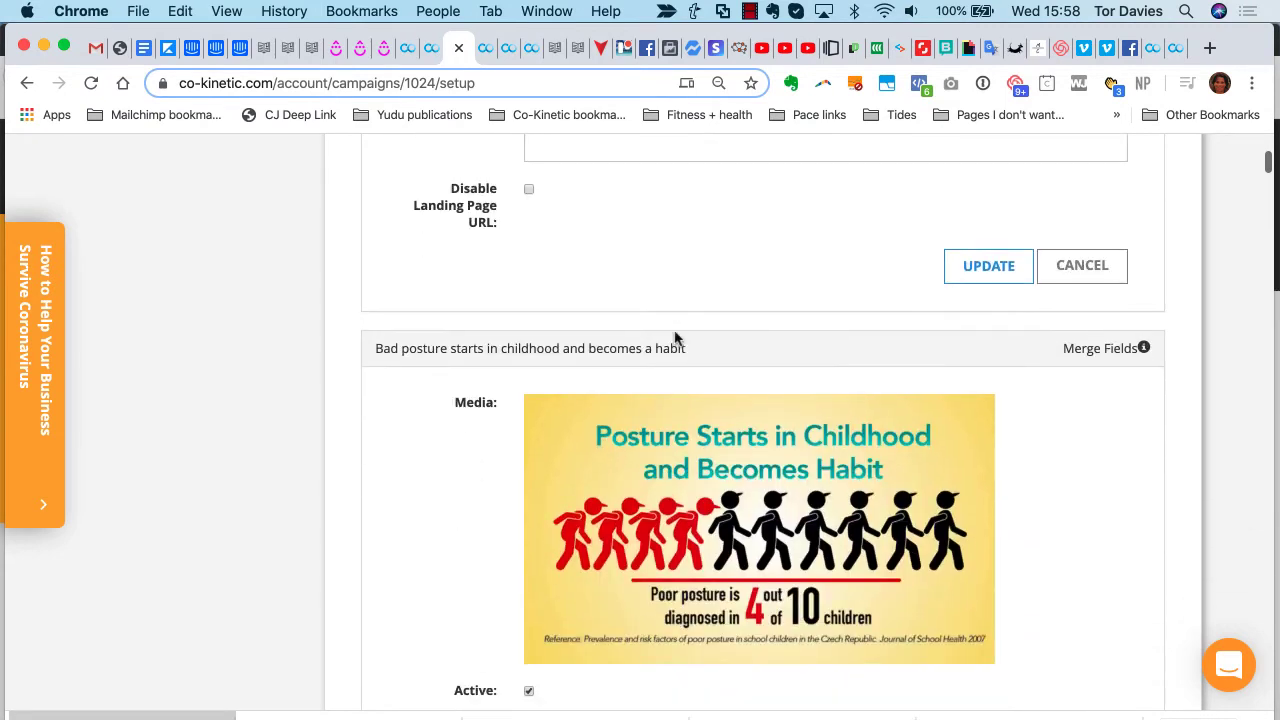
pyautogui.scroll(-2, 650, 530)
pyautogui.scroll(-1, 677, 535)
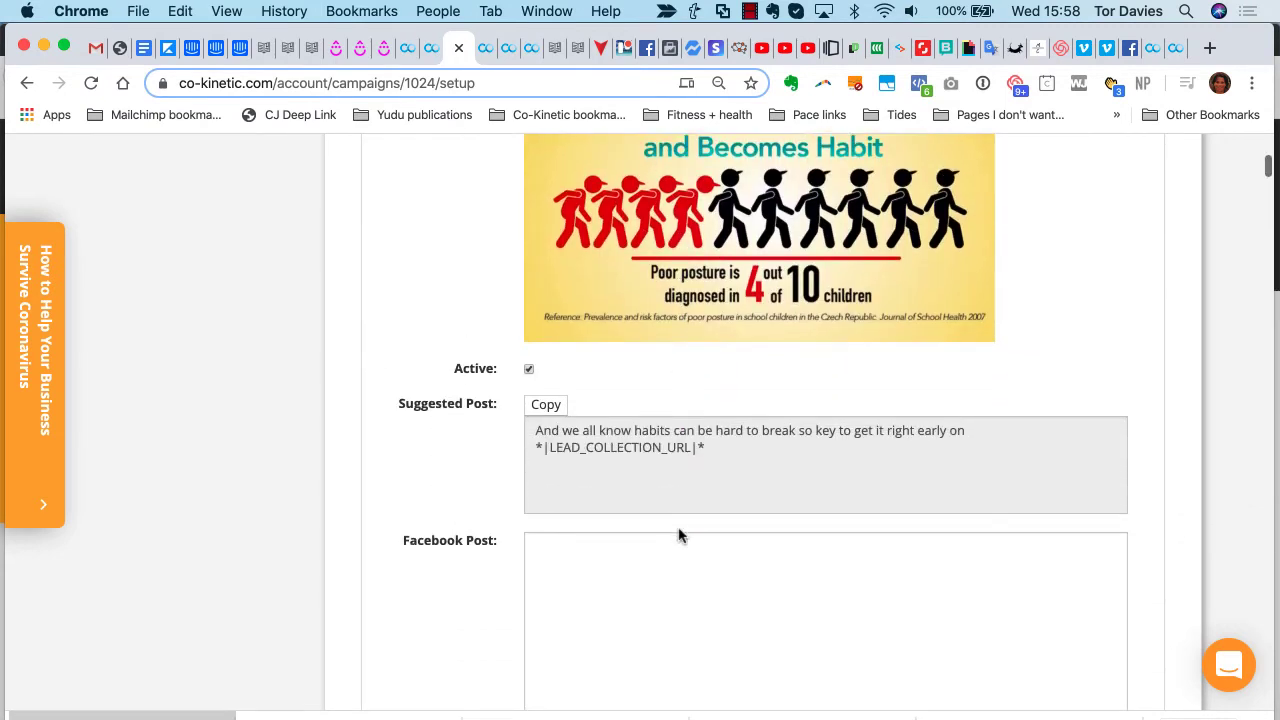
pyautogui.scroll(-1, 640, 380)
pyautogui.scroll(-5, 645, 381)
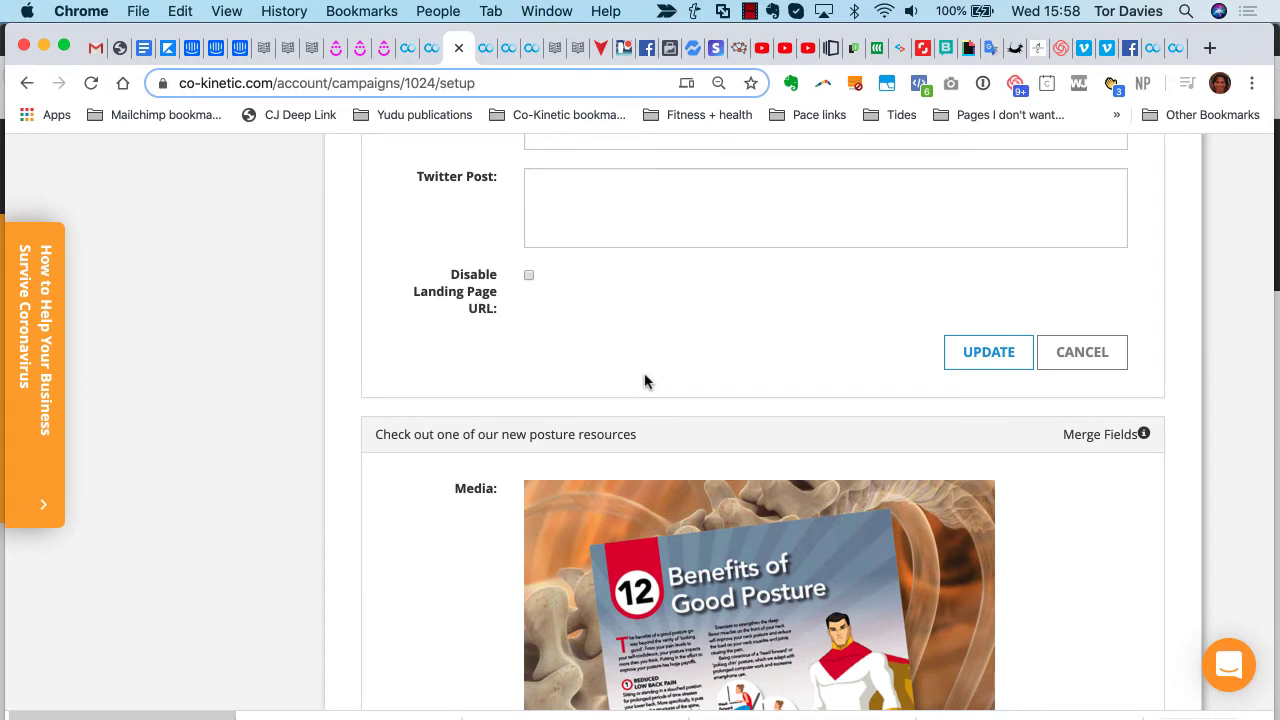
pyautogui.scroll(10, 645, 381)
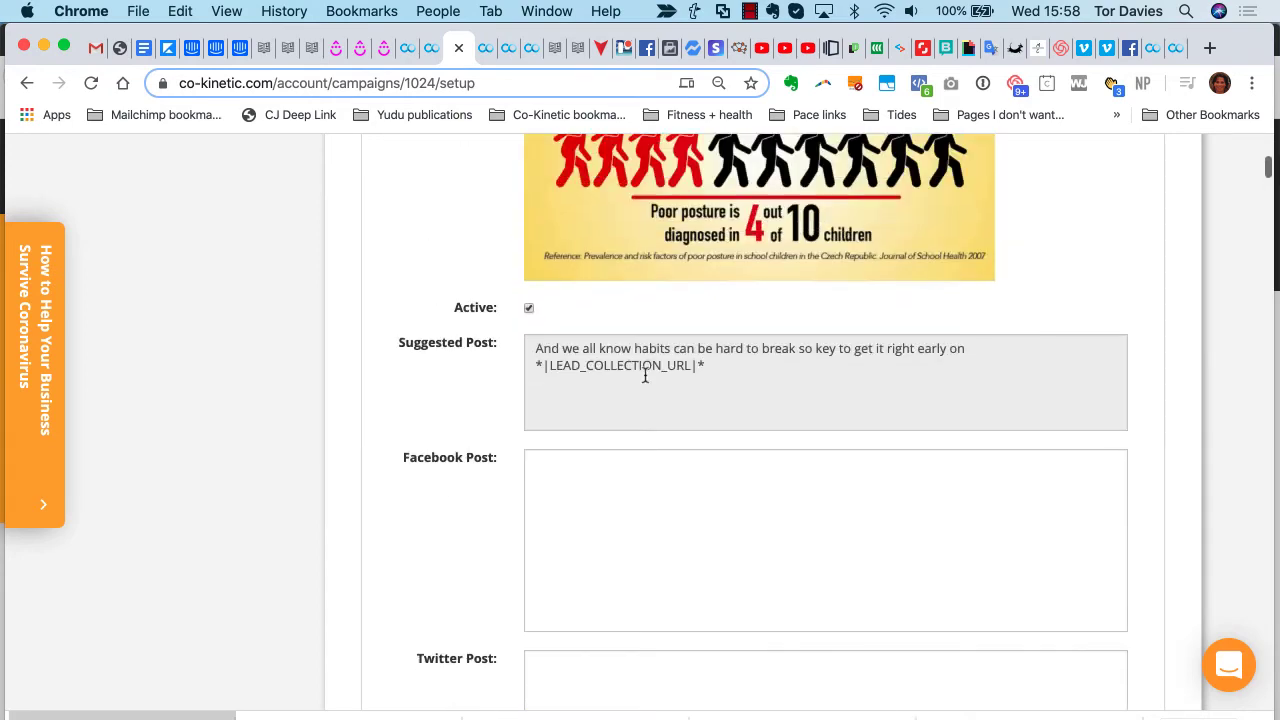
pyautogui.scroll(6, 645, 381)
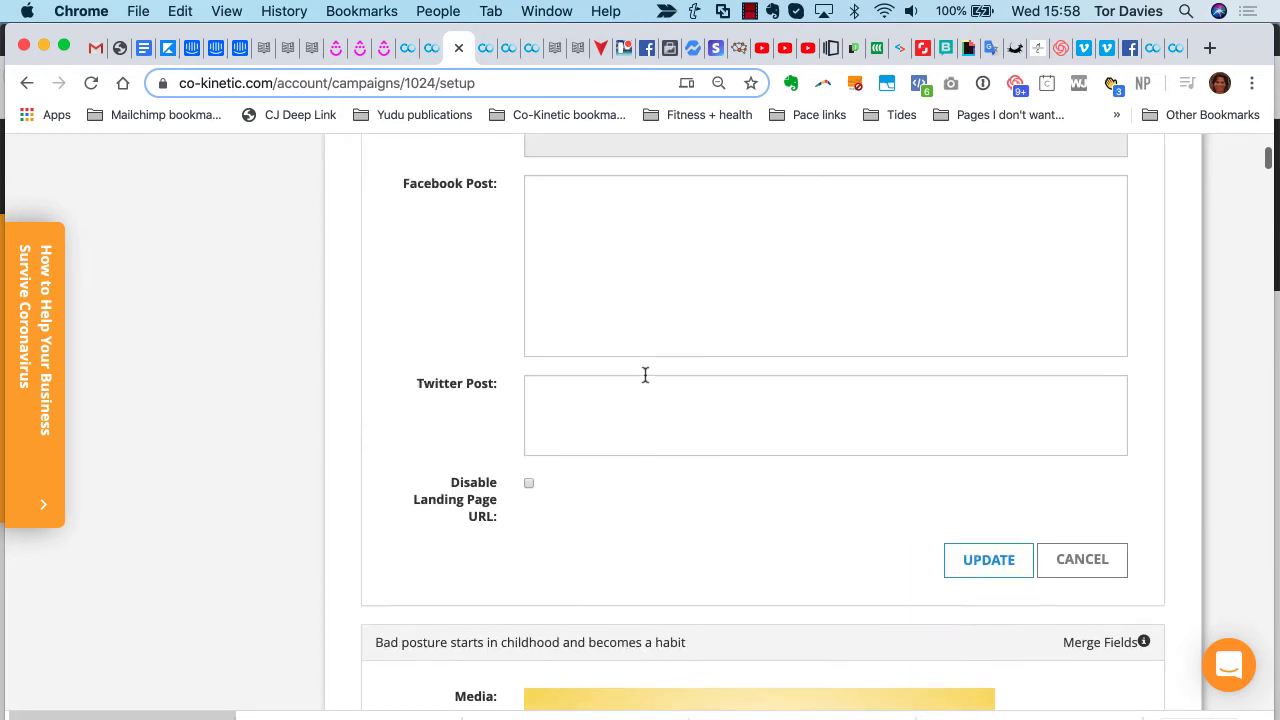
pyautogui.click(529, 286)
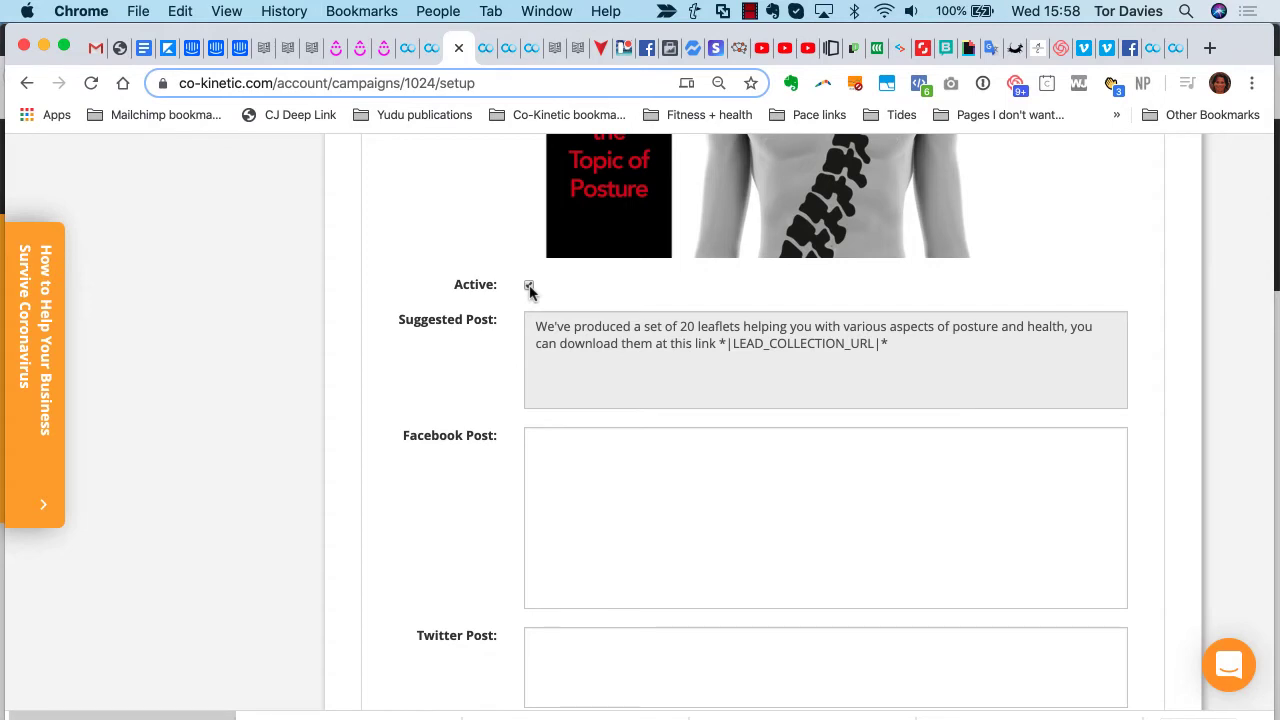
pyautogui.moveTo(563, 331)
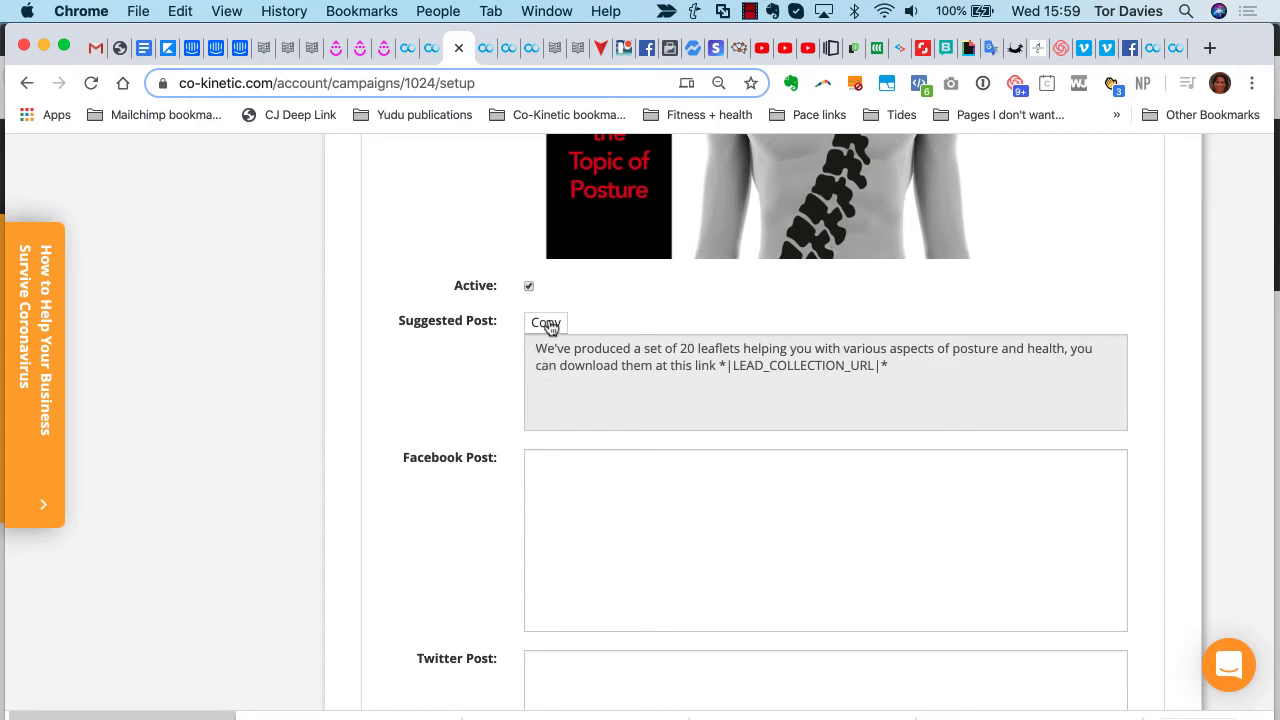
# - Examine the copy option for the first suggested post and its empty Facebook and Twitter post fields
pyautogui.click(549, 326)
pyautogui.scroll(-2, 548, 473)
pyautogui.click(549, 471)
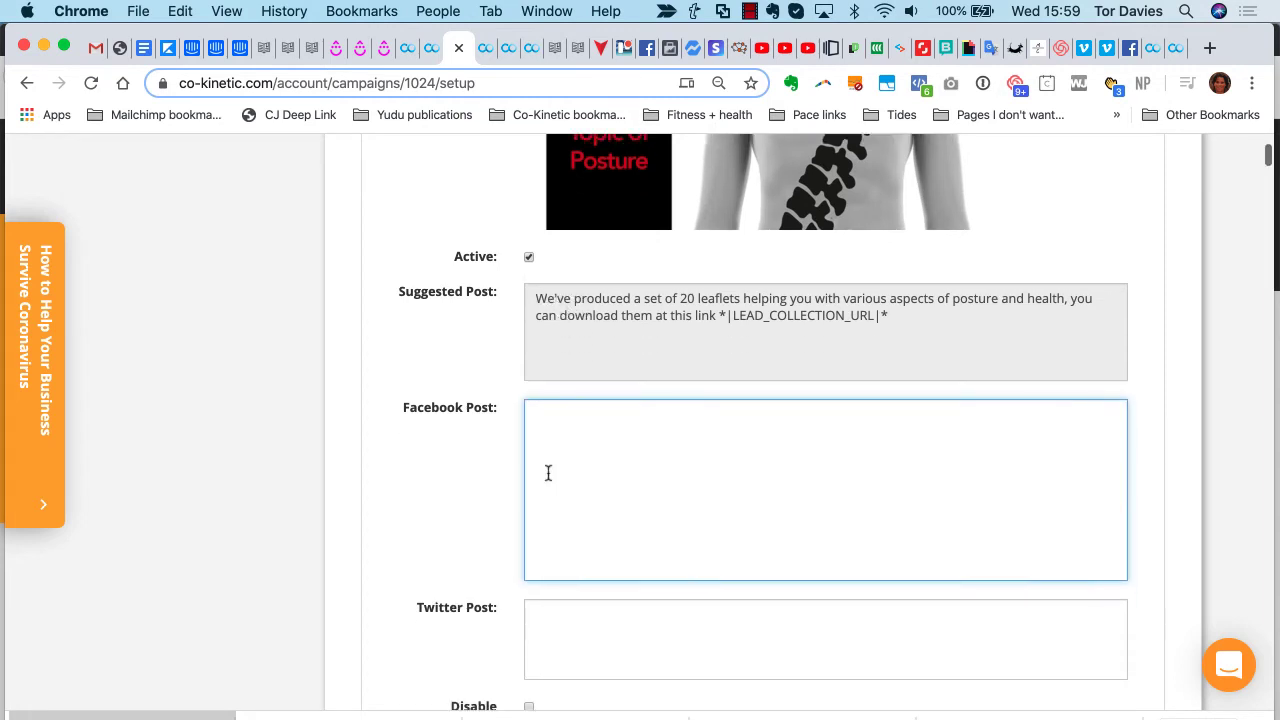
pyautogui.click(545, 620)
pyautogui.scroll(-12, 545, 620)
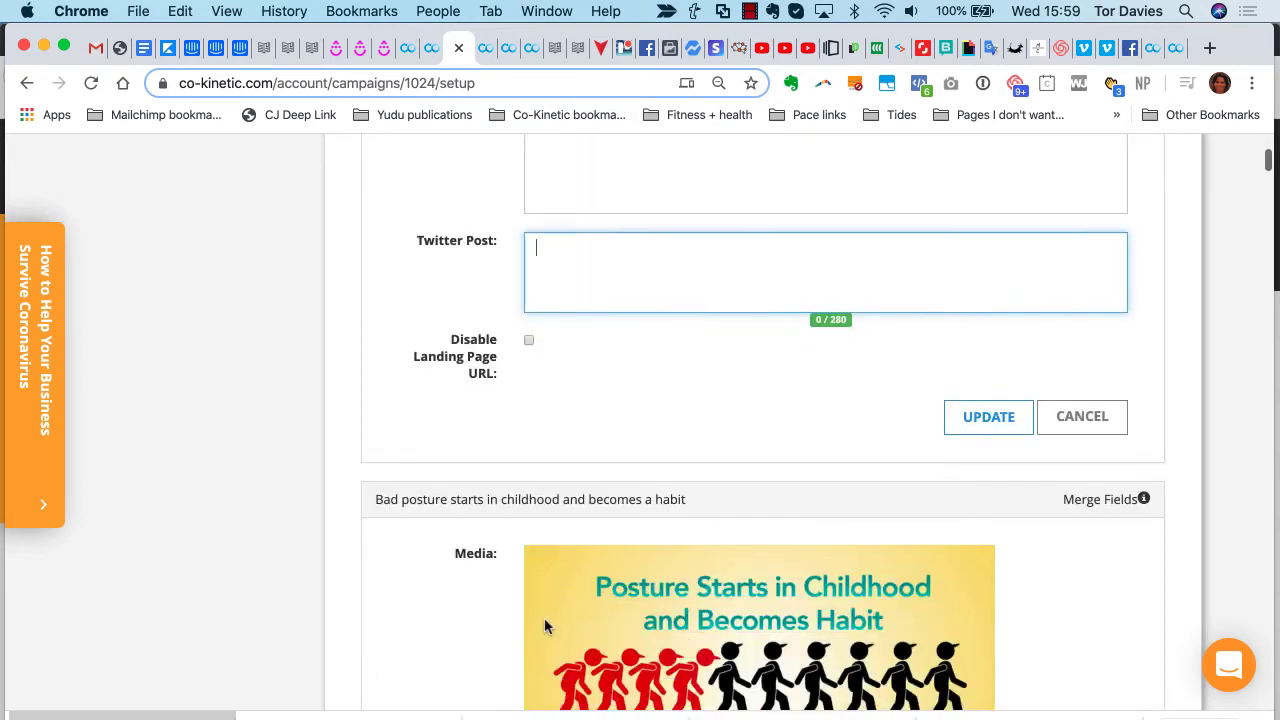
pyautogui.scroll(3, 545, 625)
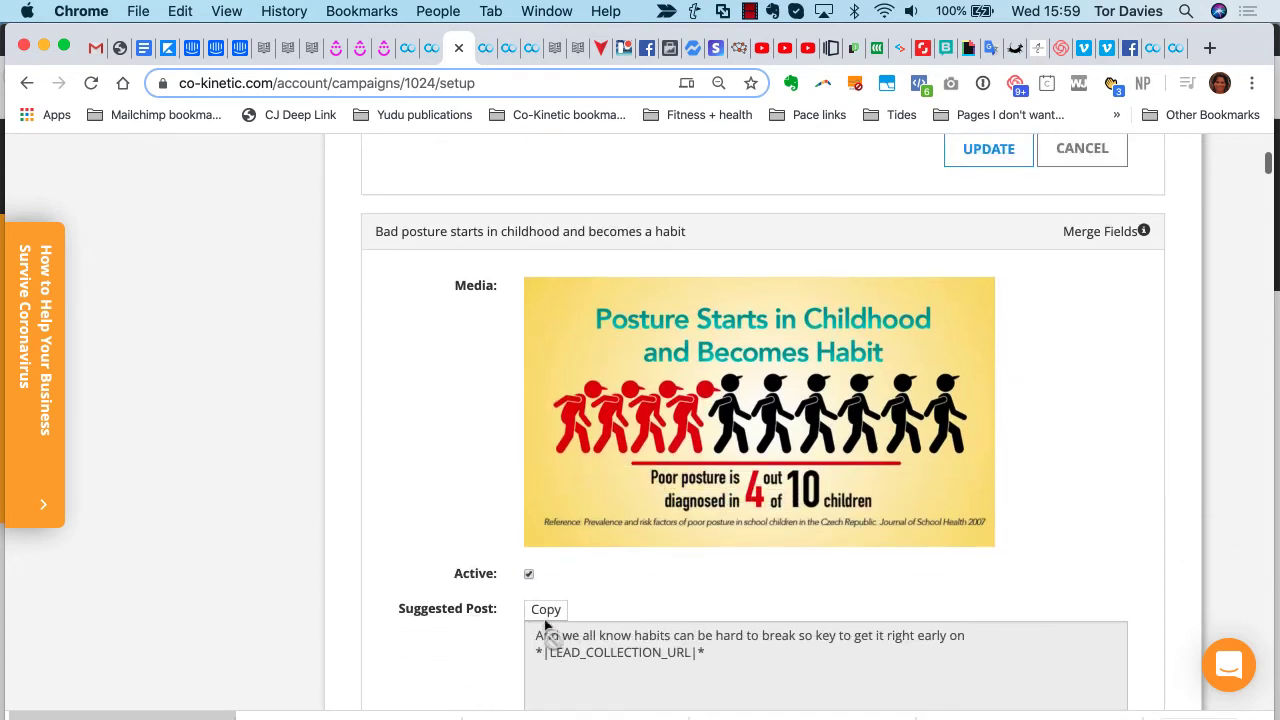
pyautogui.scroll(1, 545, 625)
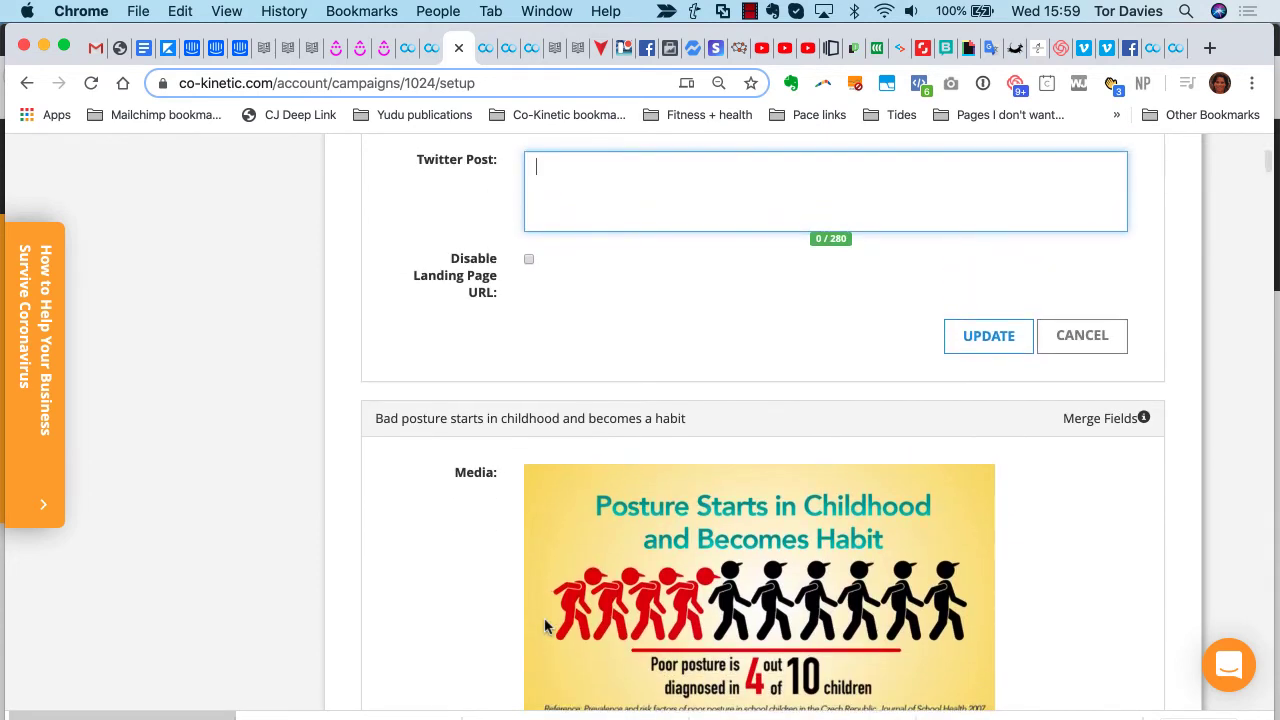
pyautogui.scroll(3, 545, 625)
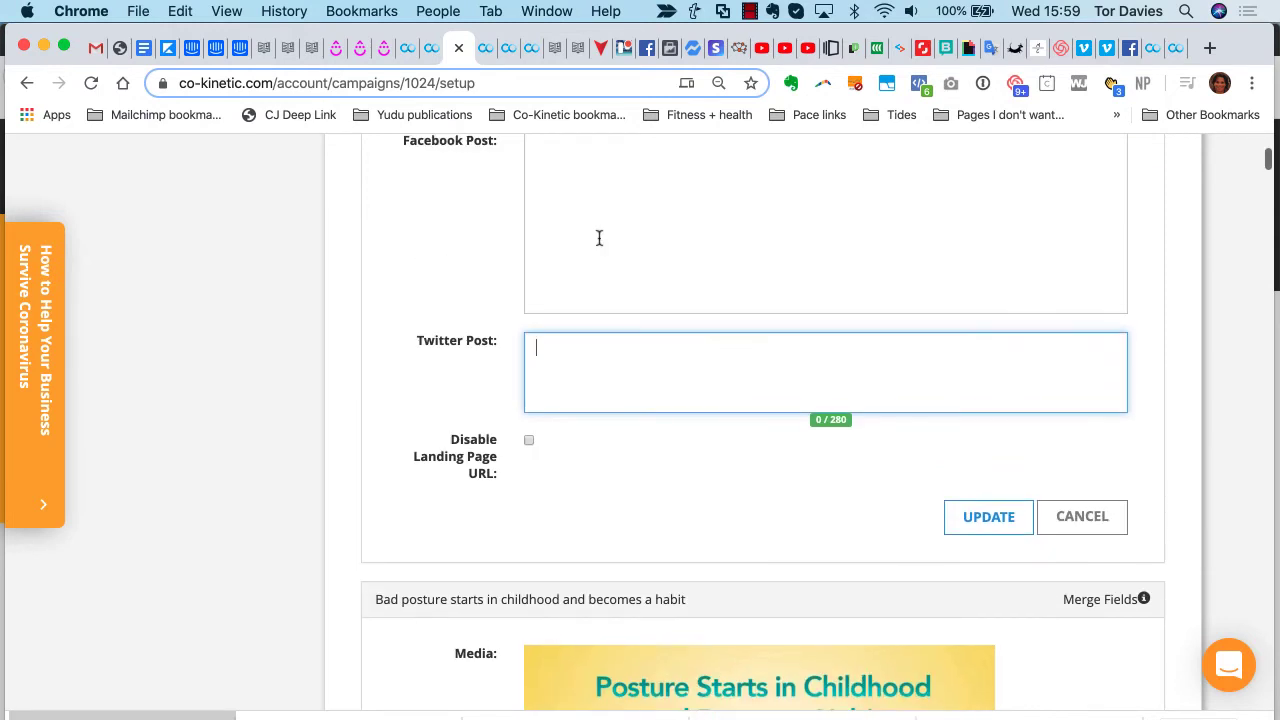
pyautogui.scroll(2, 410, 328)
pyautogui.scroll(2, 410, 328)
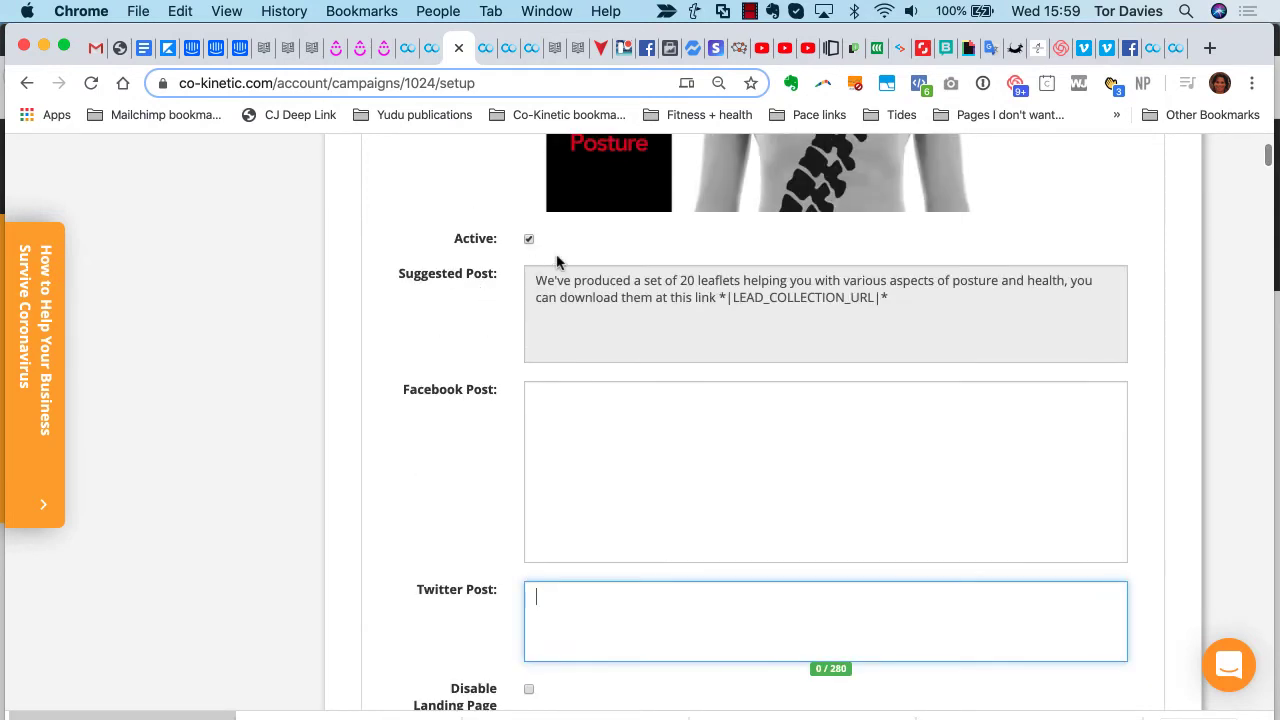
# - Copy the suggested post about the set of 20 leaflets into the first media item's Facebook and Twitter posts
pyautogui.click(546, 276)
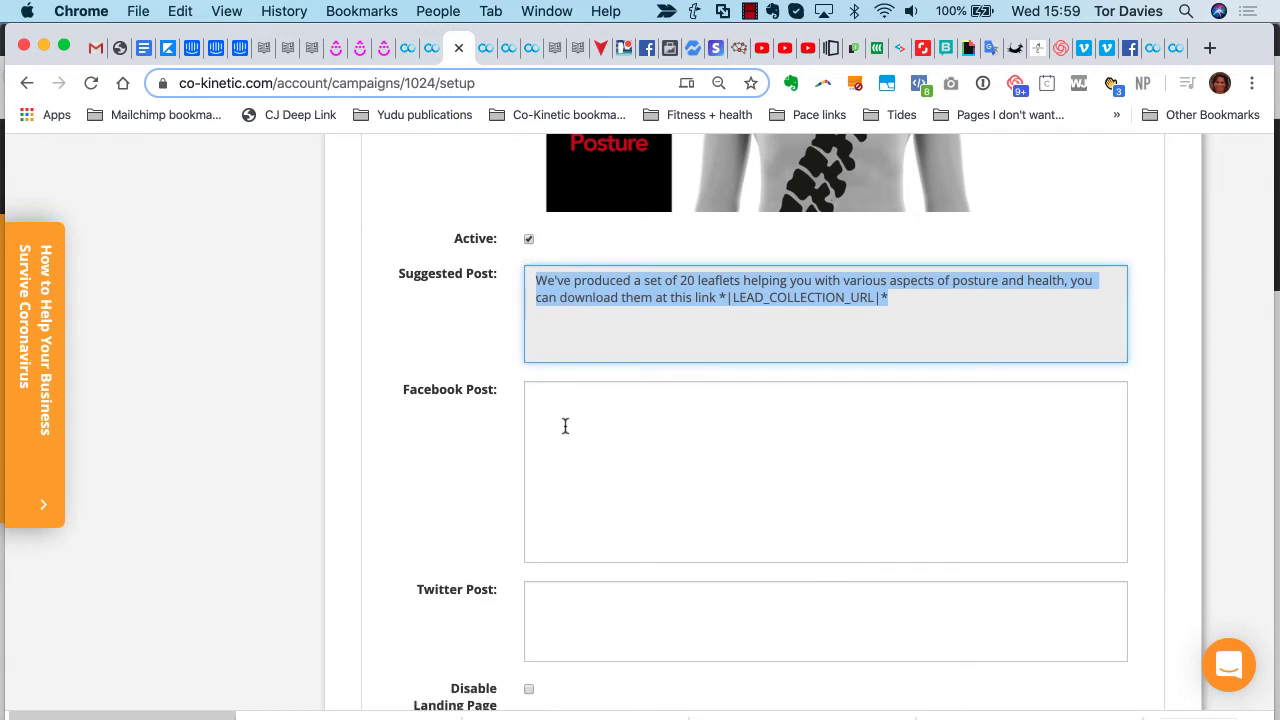
pyautogui.click(565, 420)
pyautogui.press('super+v')
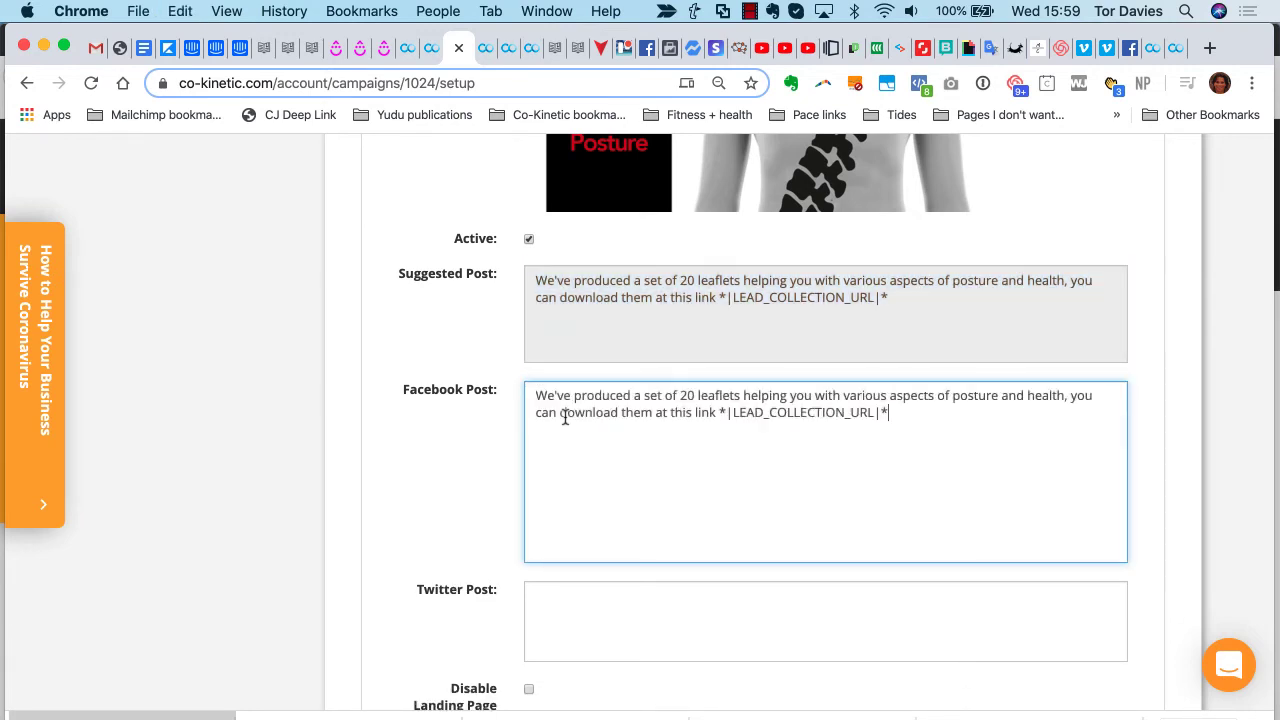
pyautogui.click(545, 612)
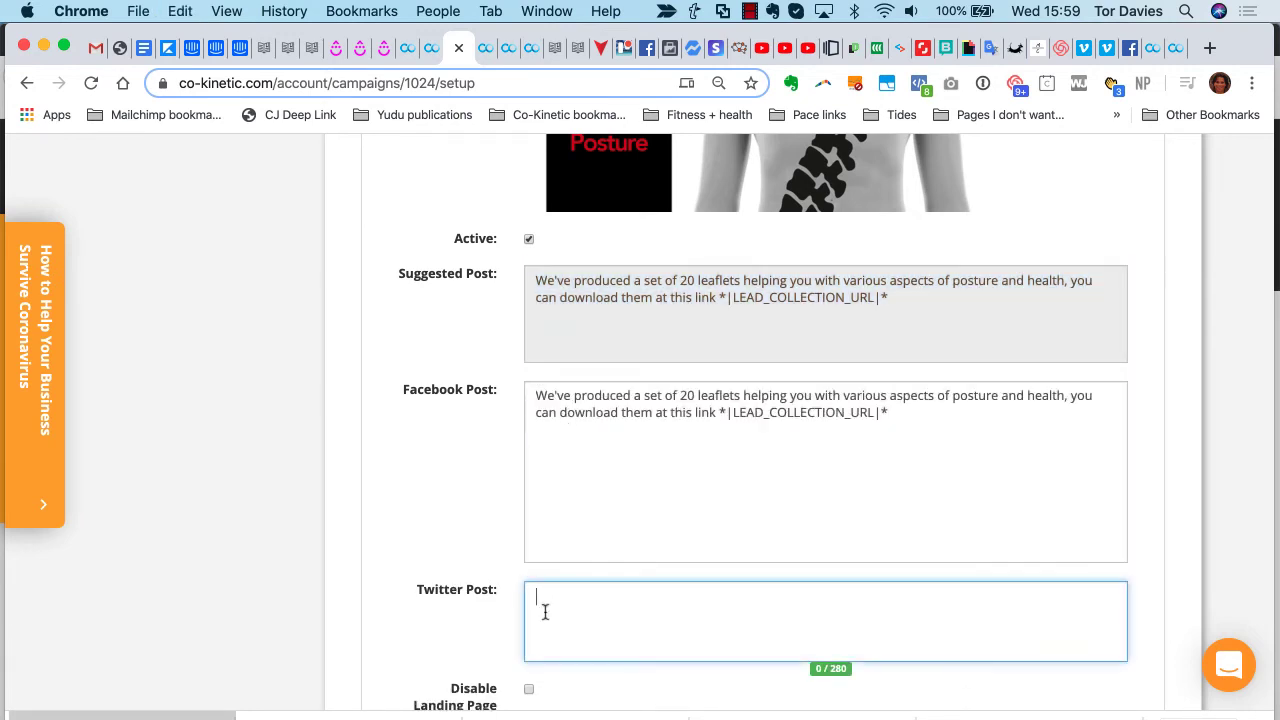
pyautogui.press('super+v')
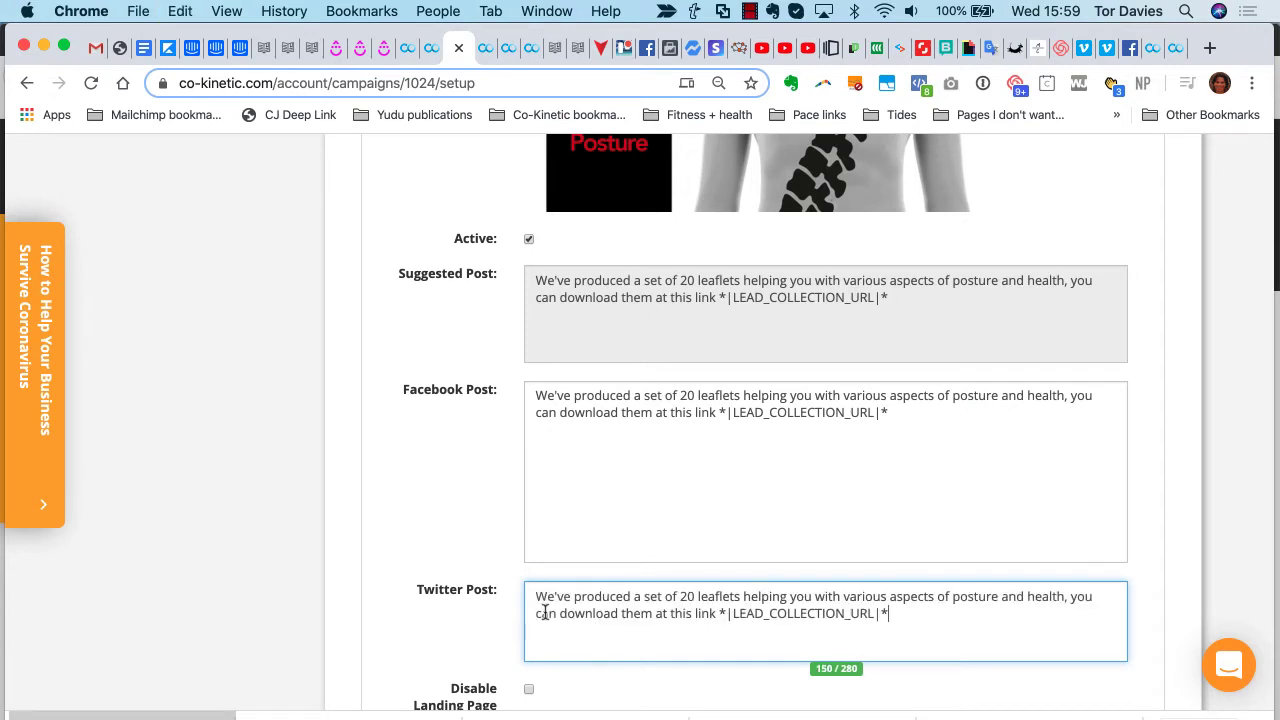
# - Compare the LEAD_COLLECTION_URL merge field in the first post with the personal lead collection URL in the campaign setup
pyautogui.moveTo(763, 343)
pyautogui.scroll(3, 404, 350)
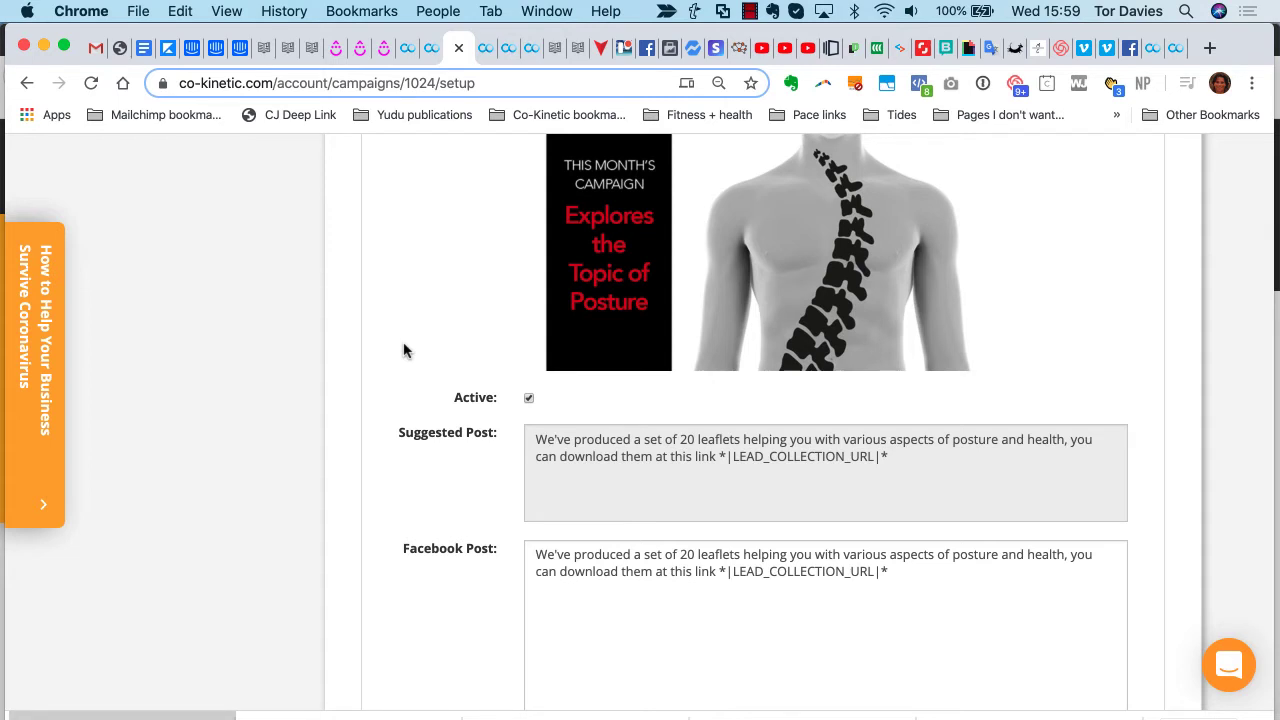
pyautogui.moveTo(776, 472)
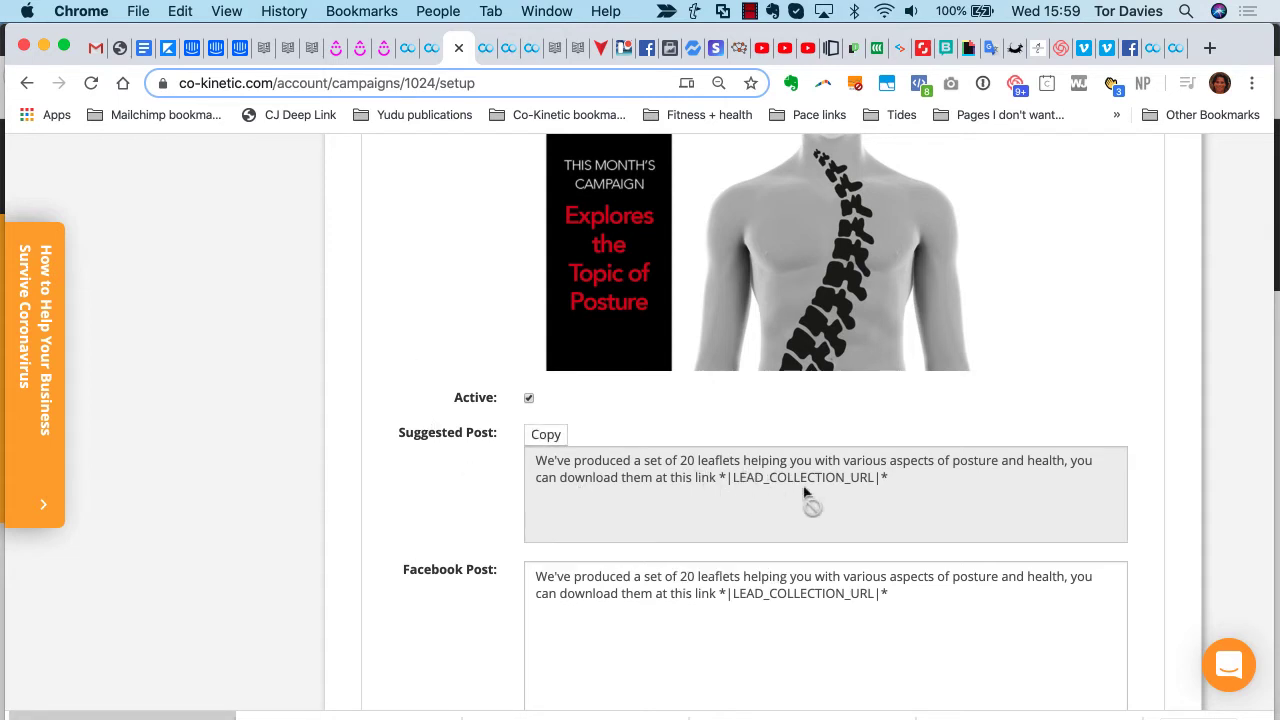
pyautogui.scroll(5, 500, 350)
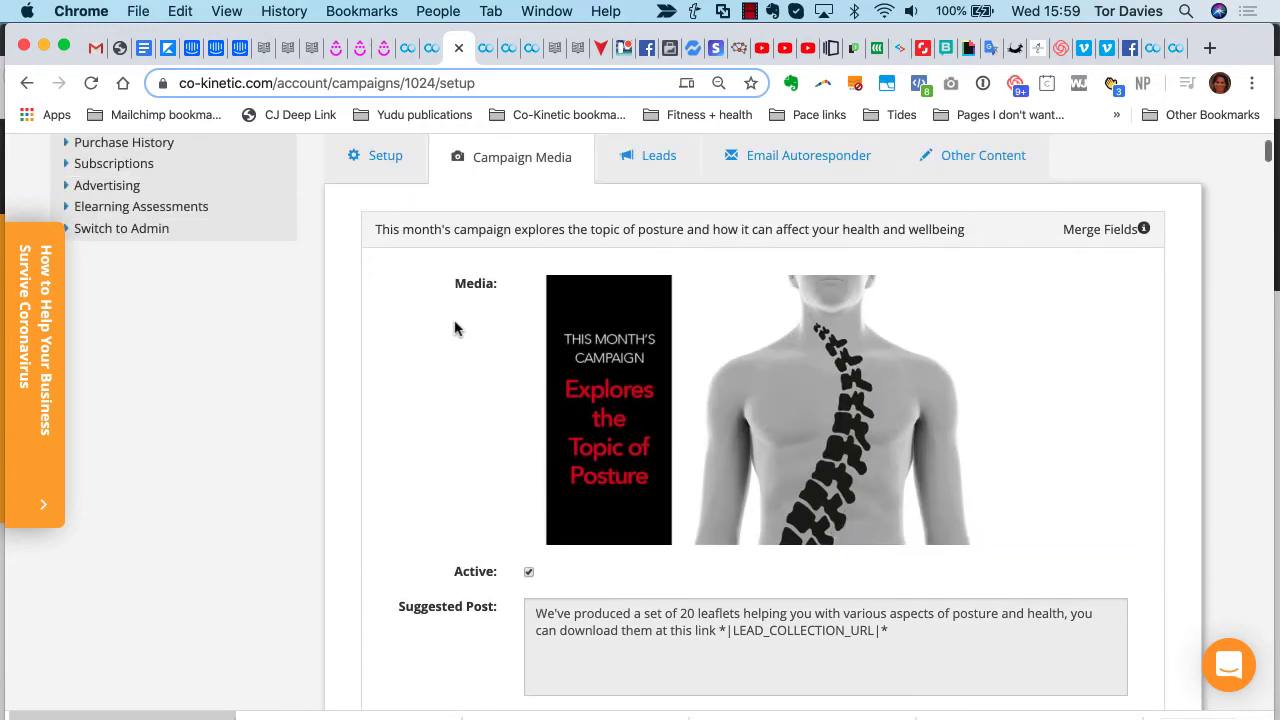
pyautogui.click(375, 223)
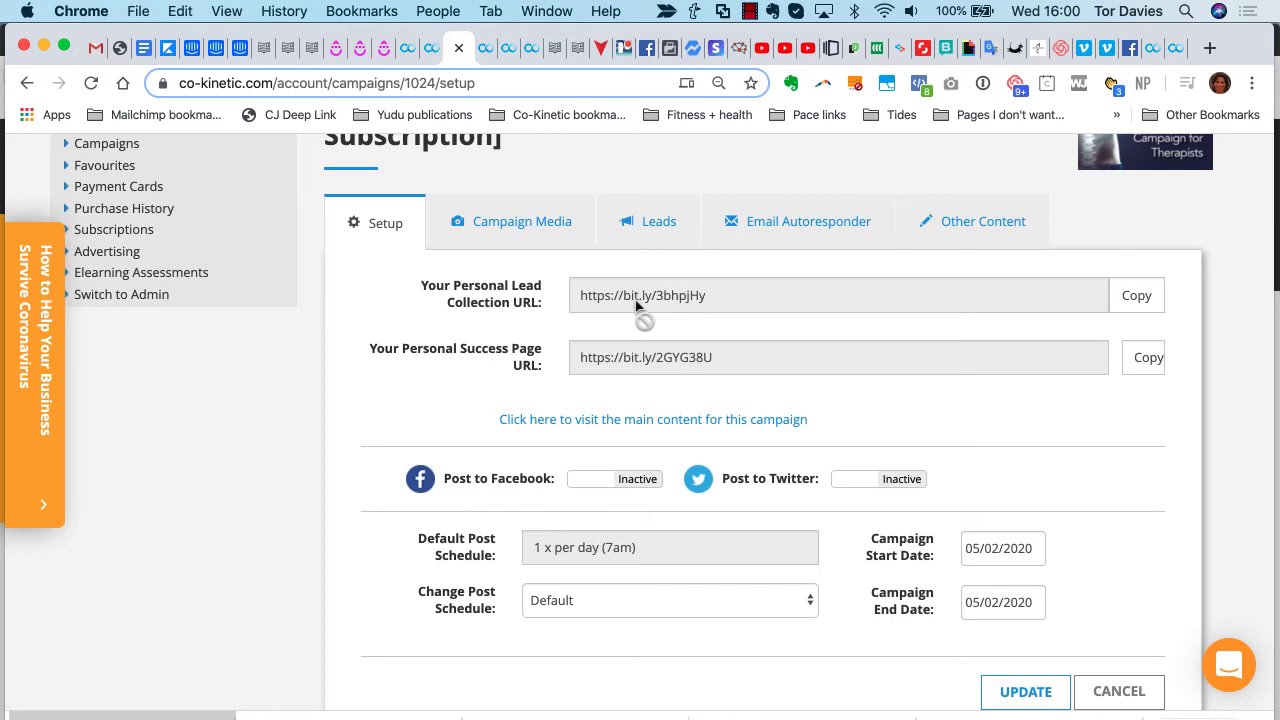
pyautogui.click(512, 242)
pyautogui.scroll(-1, 880, 530)
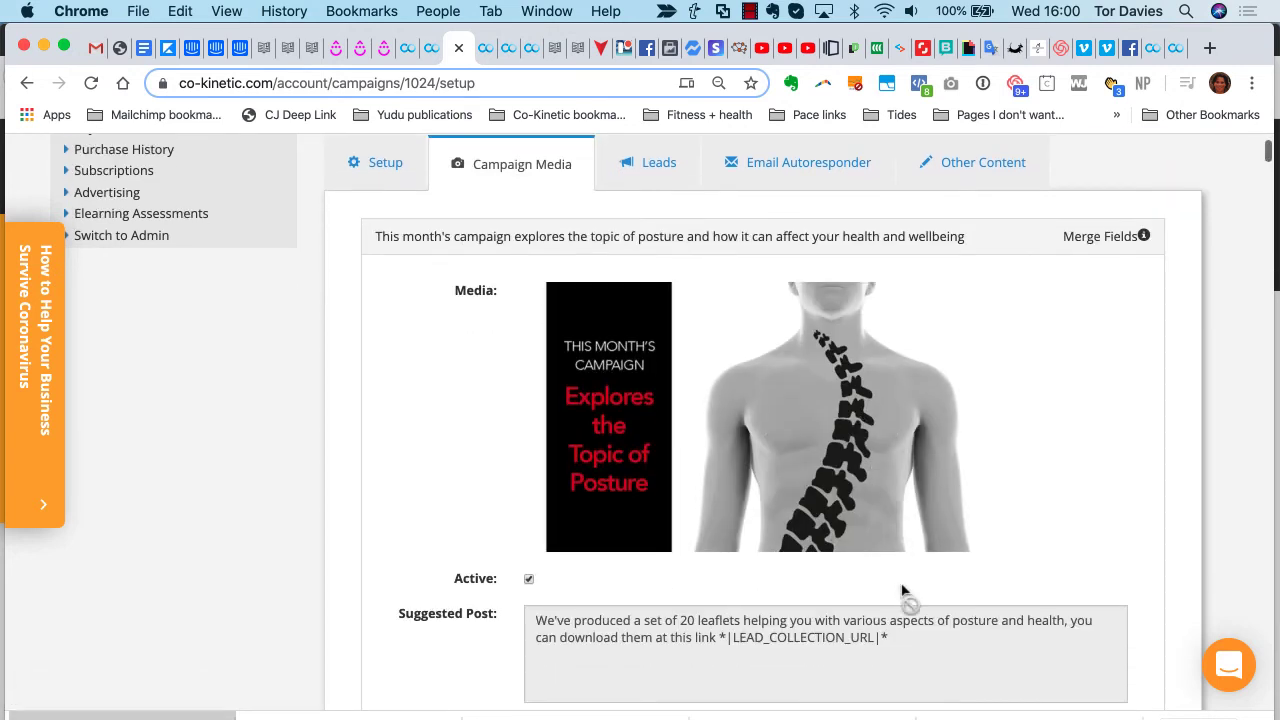
pyautogui.moveTo(731, 666)
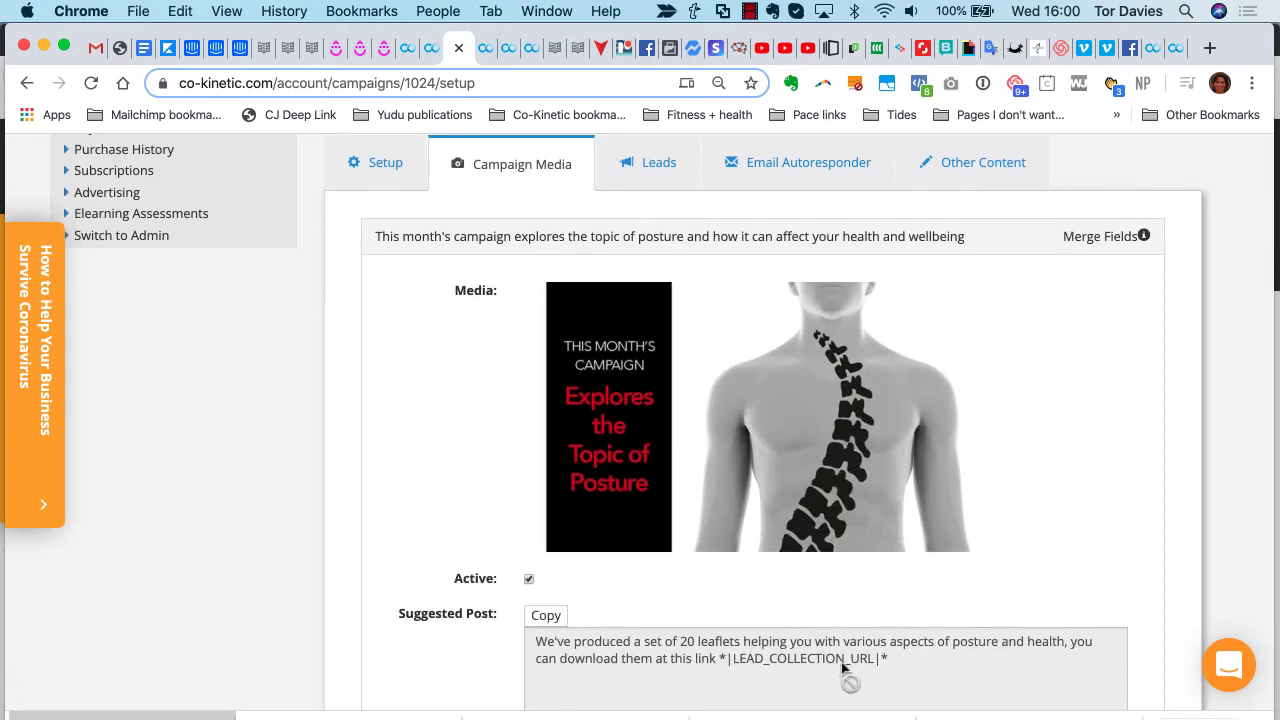
pyautogui.scroll(-2, 843, 668)
pyautogui.scroll(3, 440, 355)
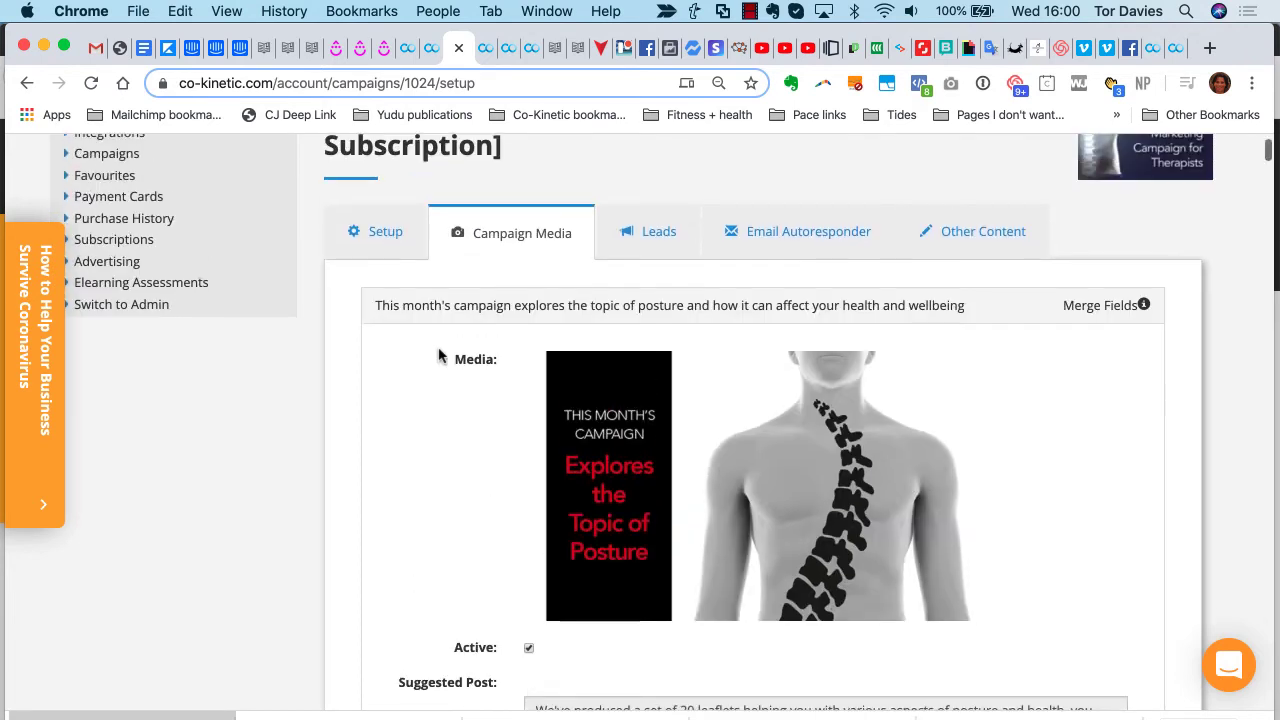
pyautogui.click(386, 238)
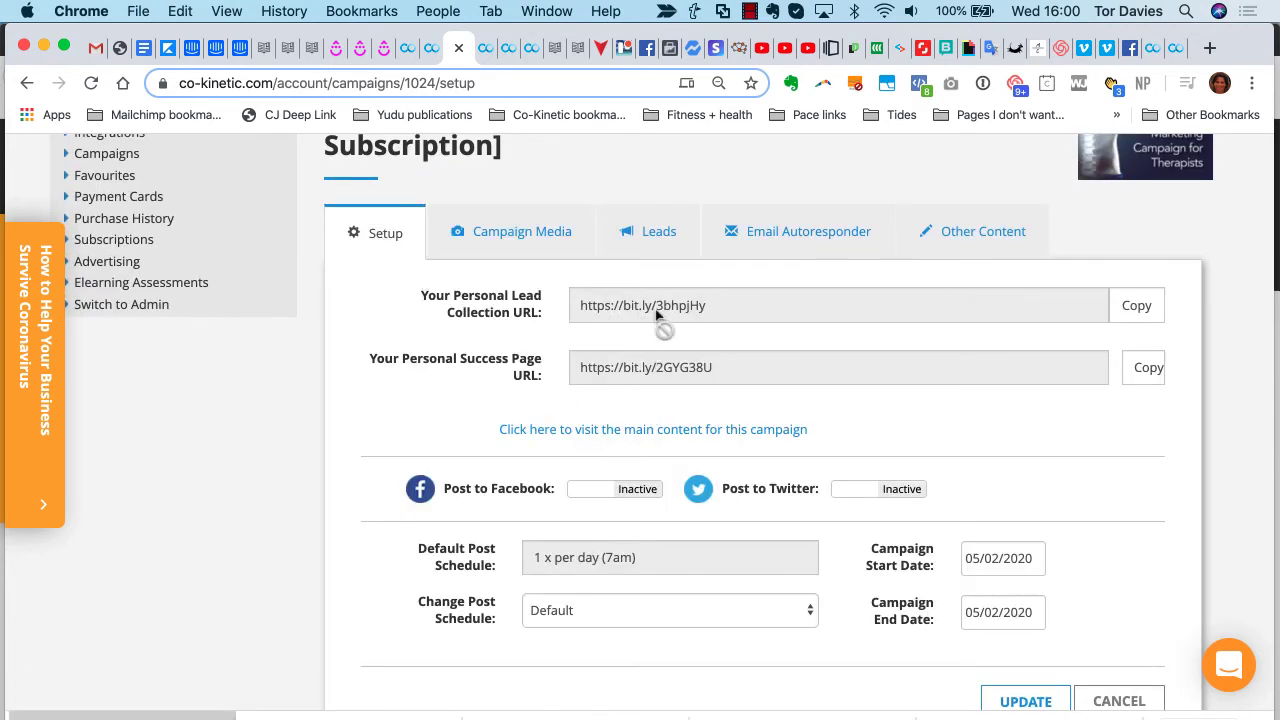
# - Return to the campaign media and review the first item's Facebook and Twitter posts with their lead collection merge field
pyautogui.click(510, 238)
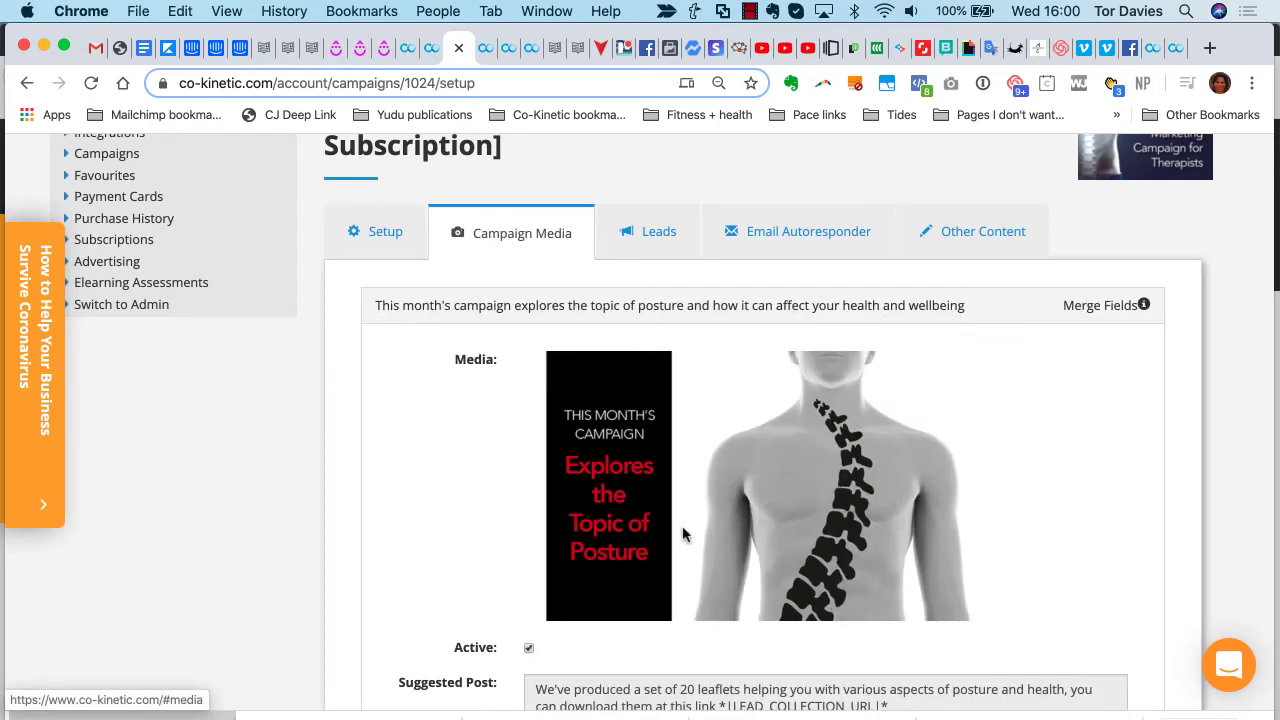
pyautogui.scroll(-4, 683, 535)
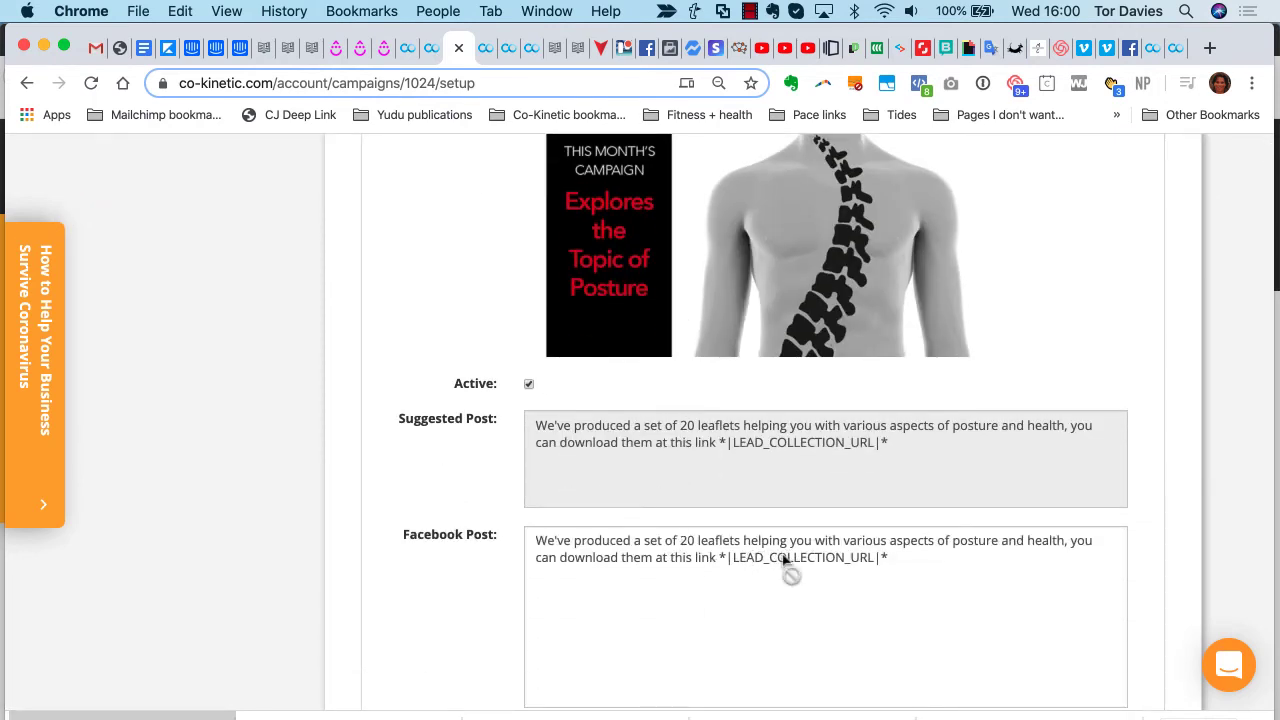
pyautogui.scroll(-3, 430, 262)
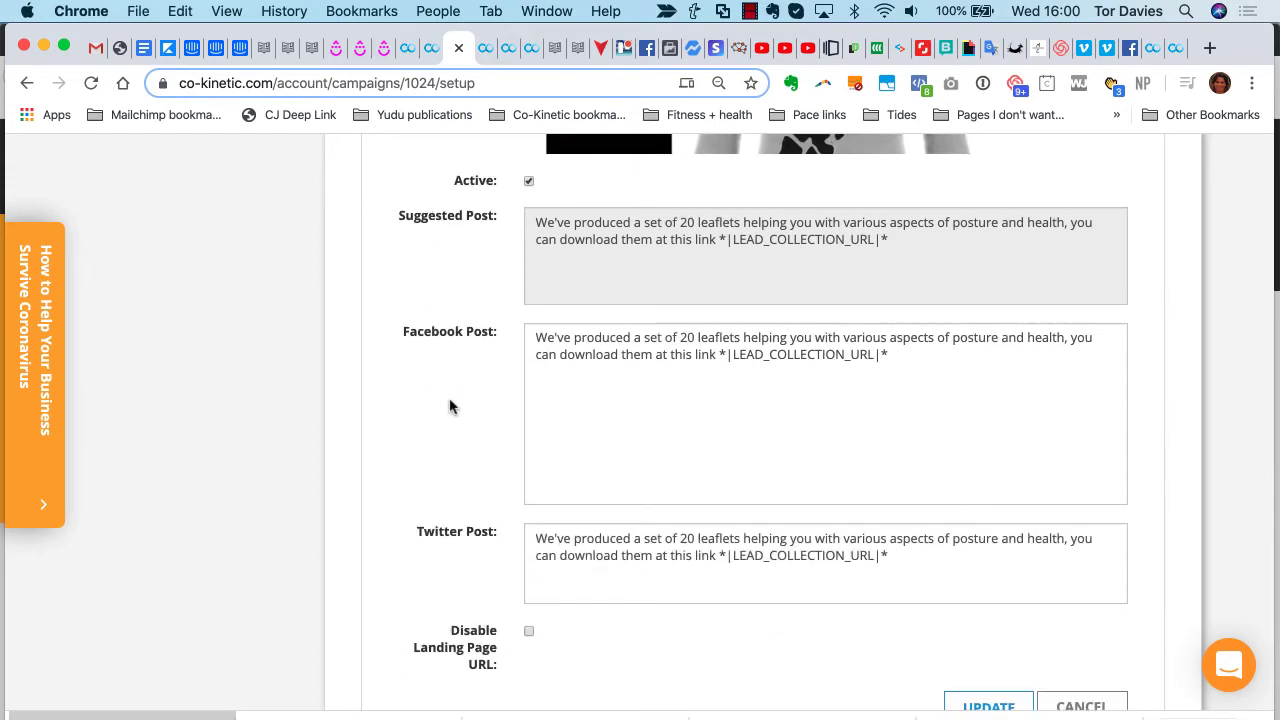
pyautogui.scroll(-2, 437, 391)
pyautogui.scroll(2, 437, 391)
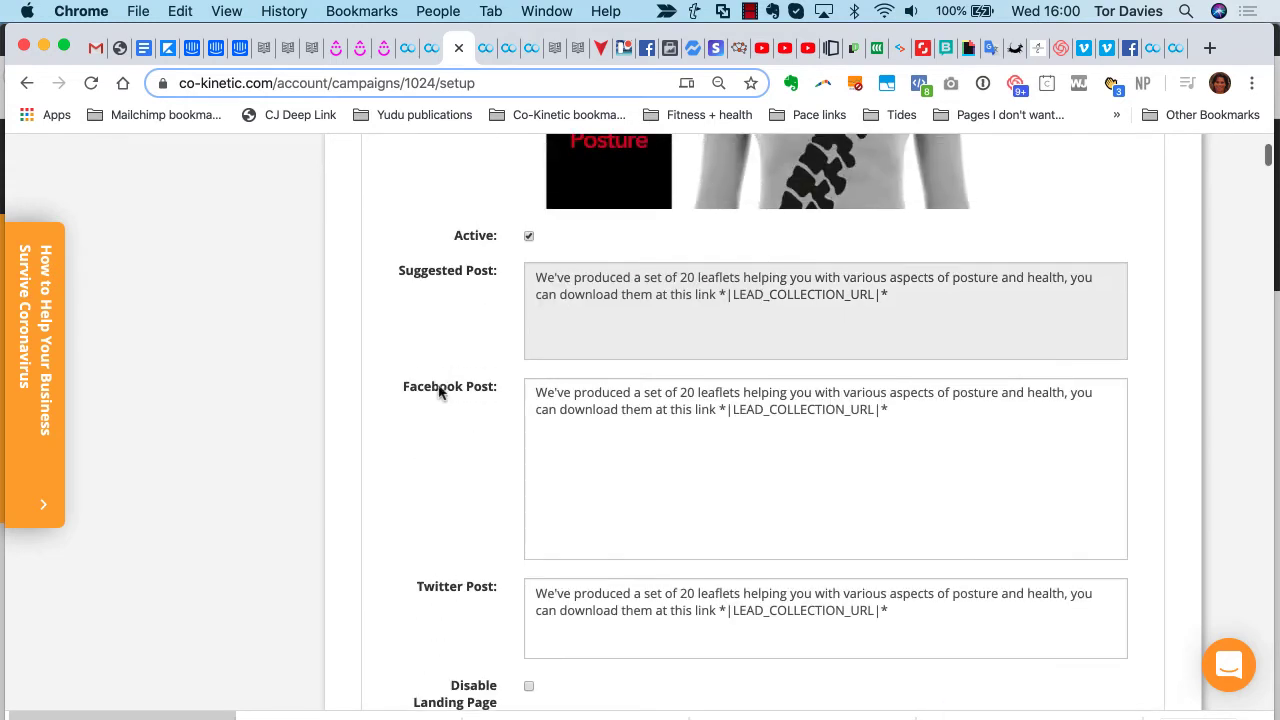
pyautogui.scroll(1, 438, 392)
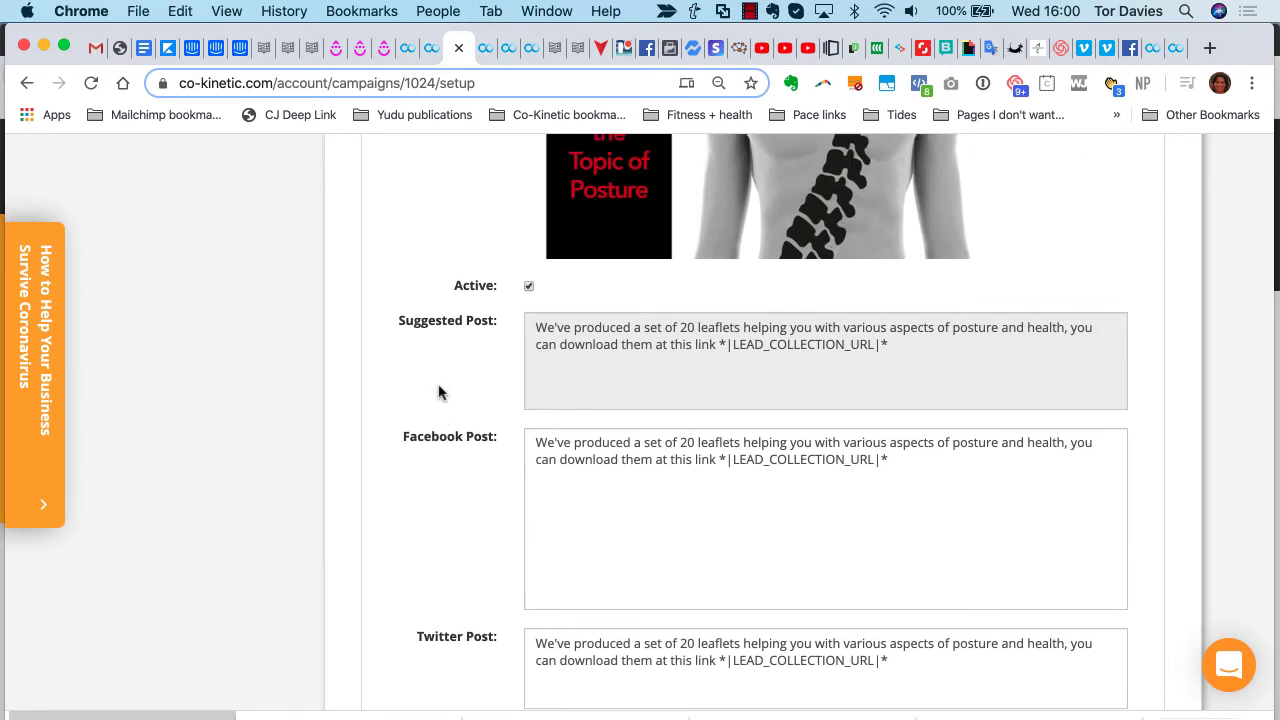
# - Insert the sample text "asfdasdfa" at the start of the first media item's Facebook post and delete it again
pyautogui.scroll(-3, 438, 392)
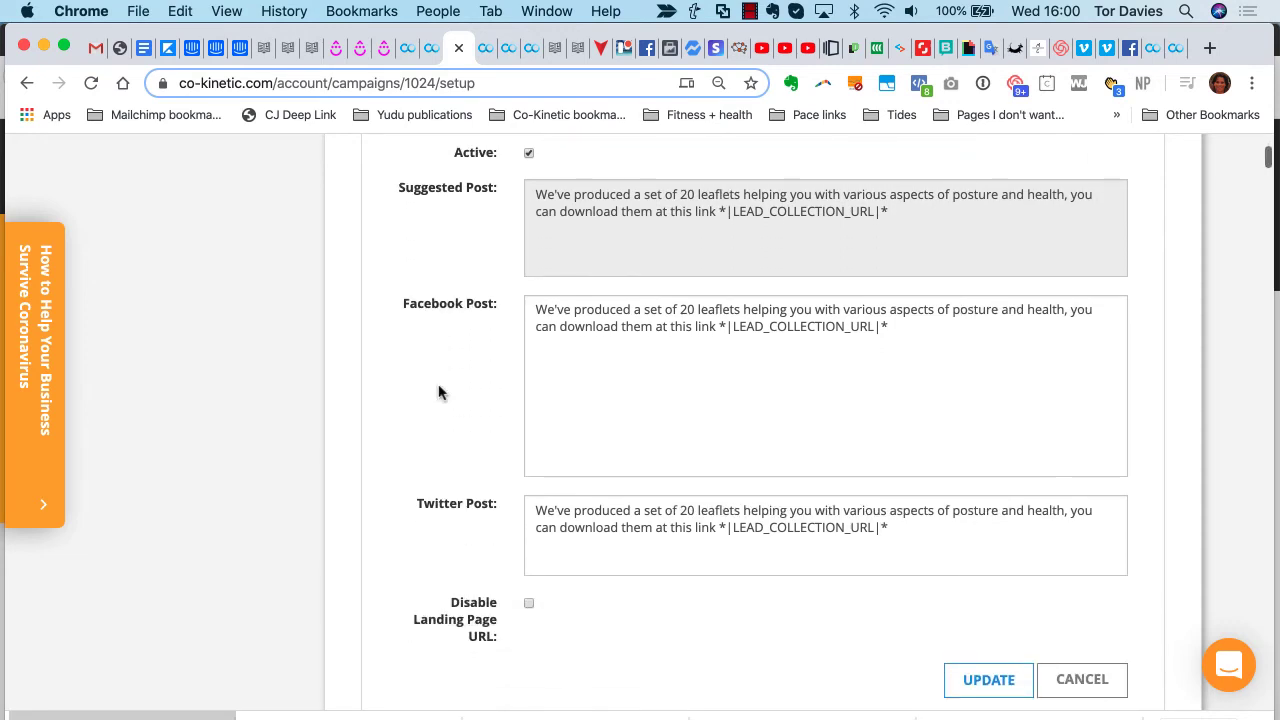
pyautogui.moveTo(537, 309); pyautogui.dragTo(661, 328)
pyautogui.click(661, 328)
pyautogui.tripleClick(661, 328)
pyautogui.click(661, 328)
pyautogui.click(535, 312)
pyautogui.write('asfdasdfa')
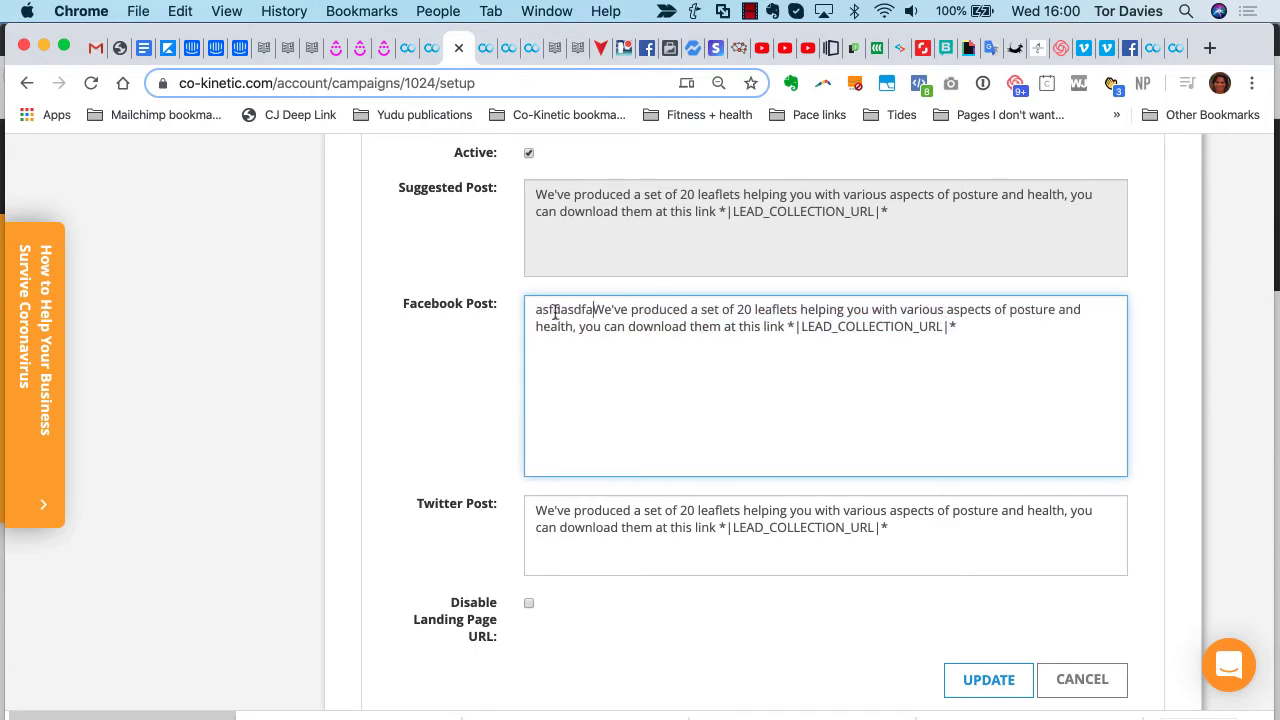
pyautogui.moveTo(594, 311); pyautogui.dragTo(530, 311)
pyautogui.press('BackSpace')
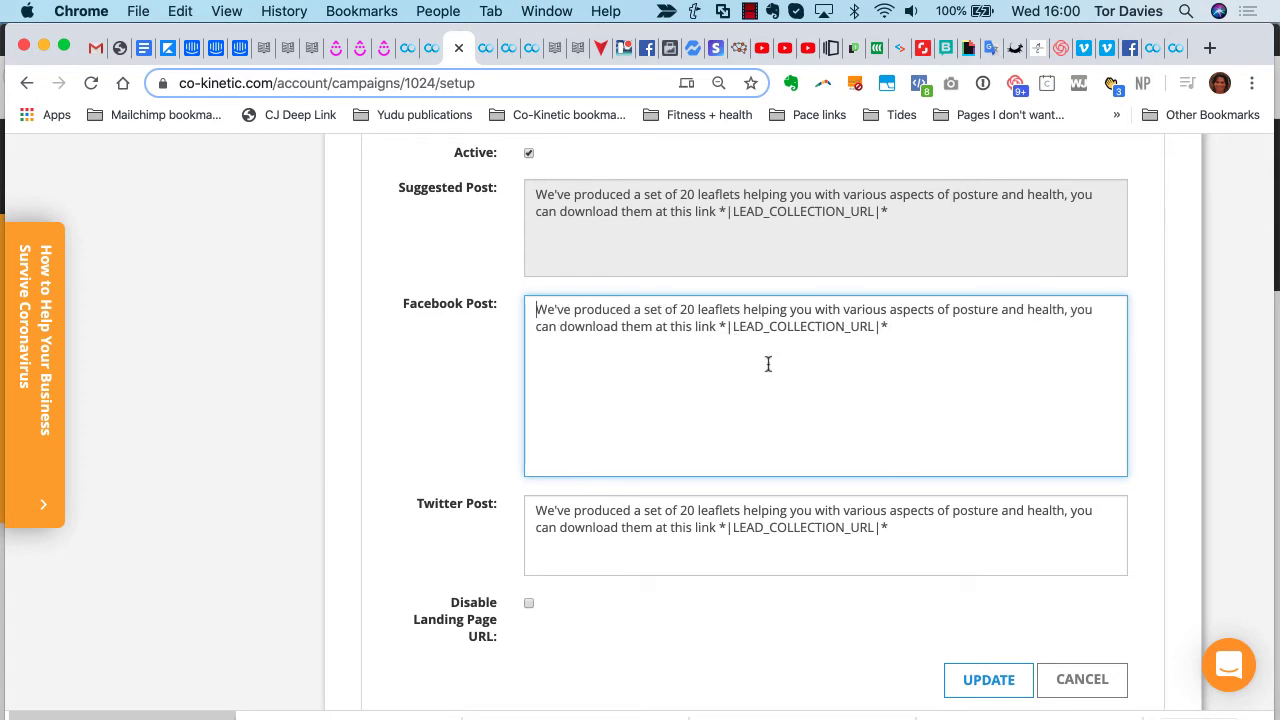
# - Turn on Disable Landing Page URL for the first media item with the set of 20 leaflets
pyautogui.scroll(-2, 768, 364)
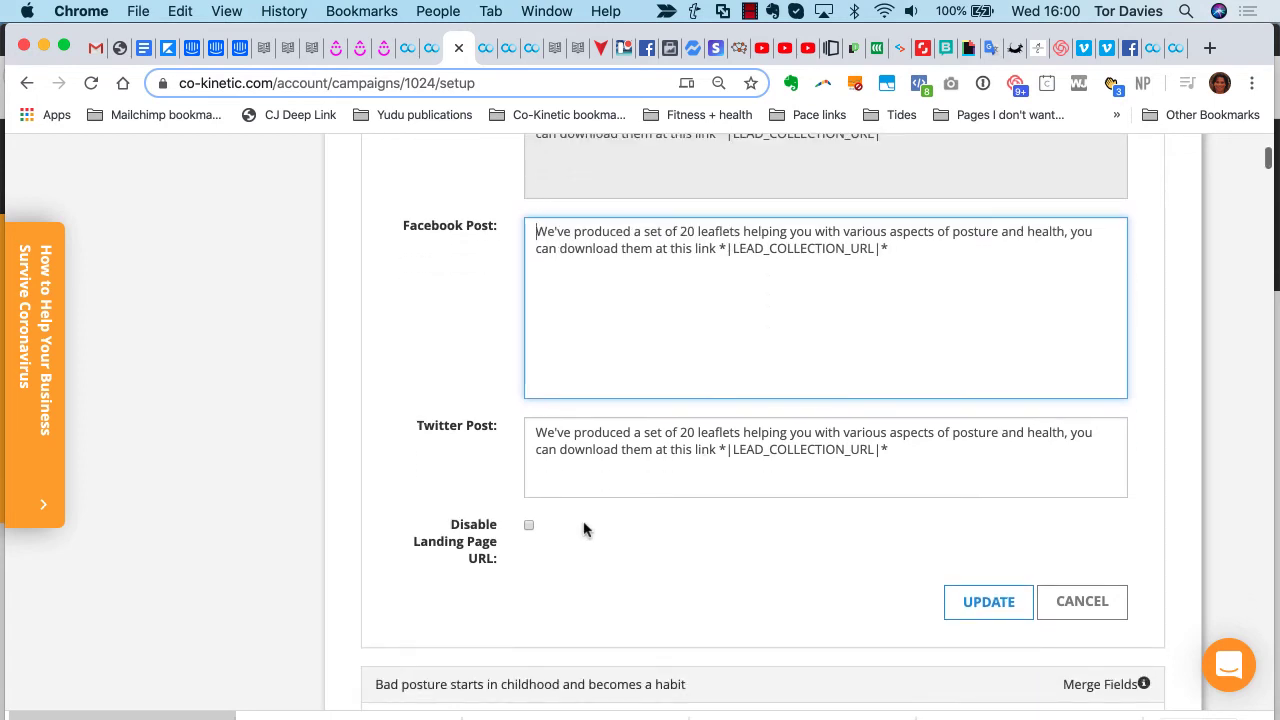
pyautogui.click(529, 528)
pyautogui.scroll(2, 829, 389)
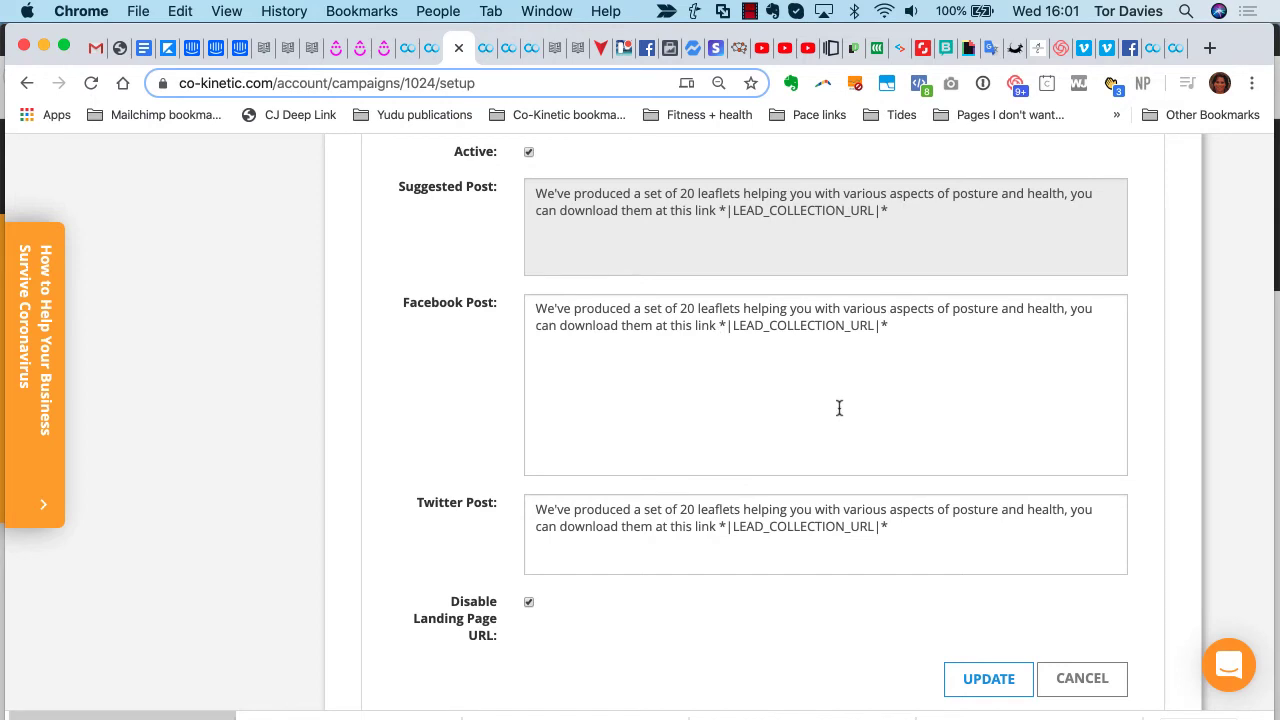
pyautogui.scroll(-3, 434, 337)
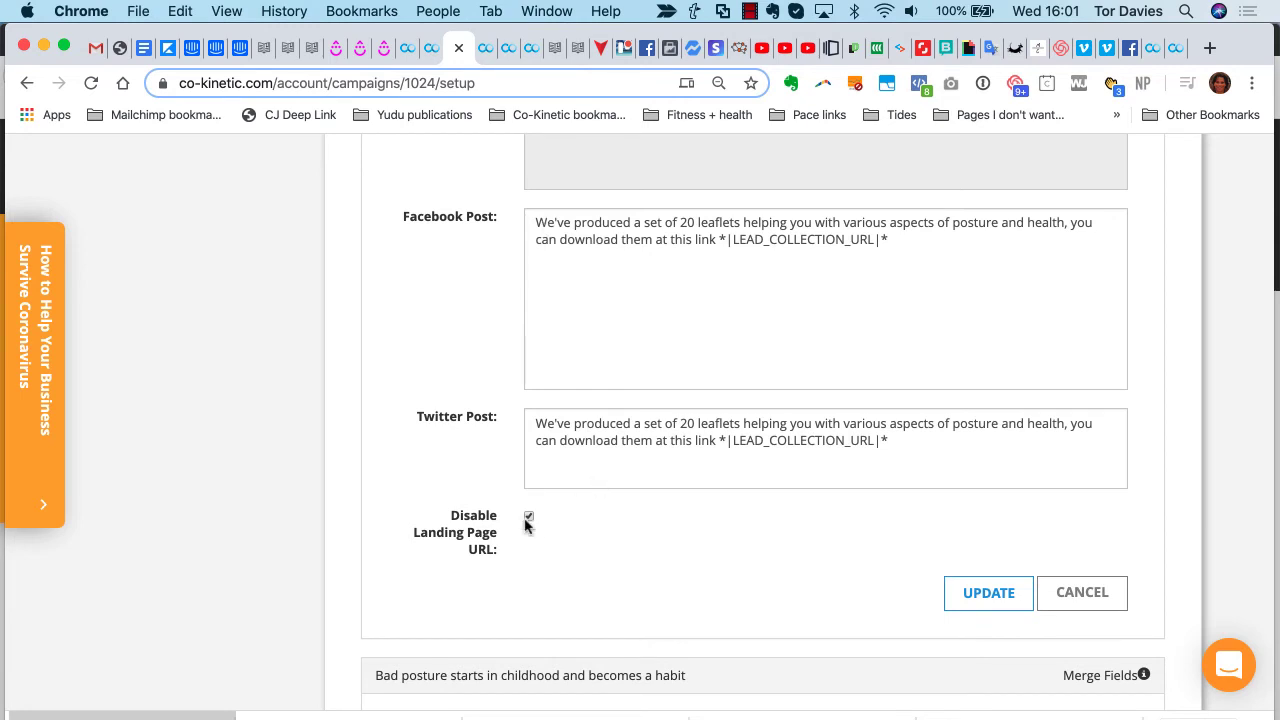
pyautogui.scroll(6, 491, 443)
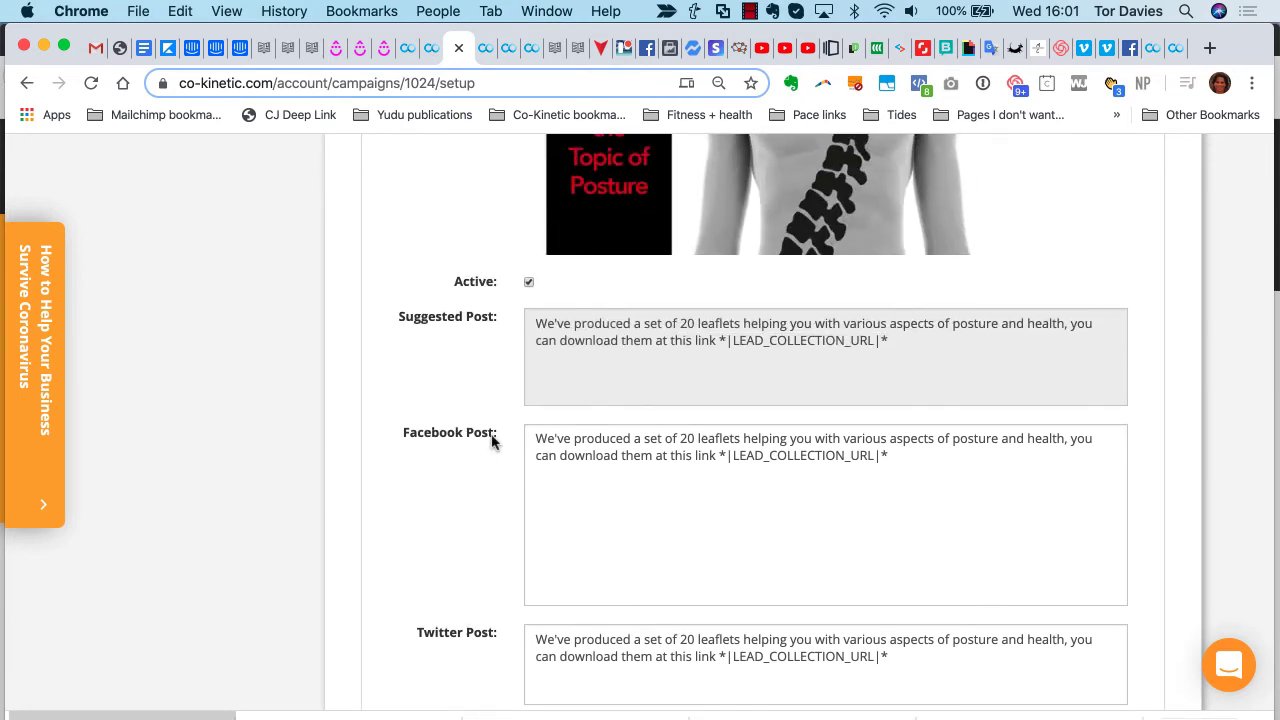
pyautogui.scroll(-5, 491, 443)
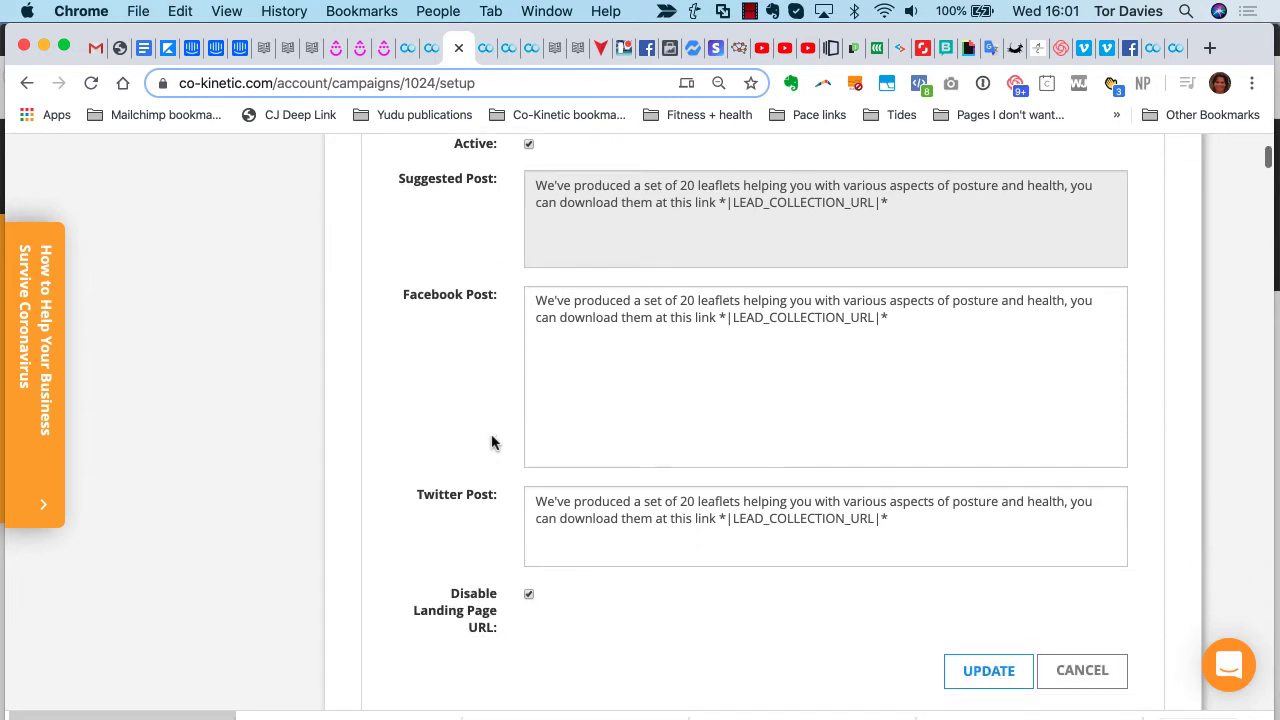
# - Examine the suggested posts and post fields of the childhood posture and 12 Benefits of Good Posture media items
pyautogui.scroll(-7, 491, 443)
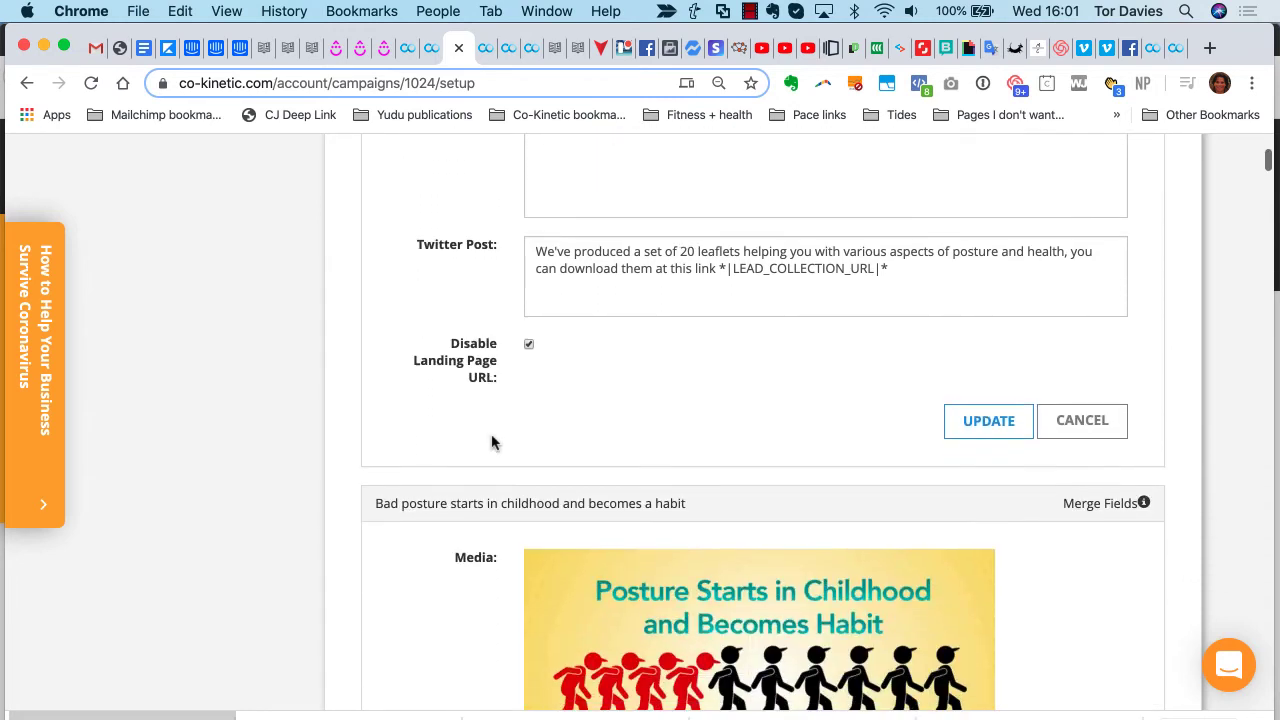
pyautogui.scroll(-14, 534, 440)
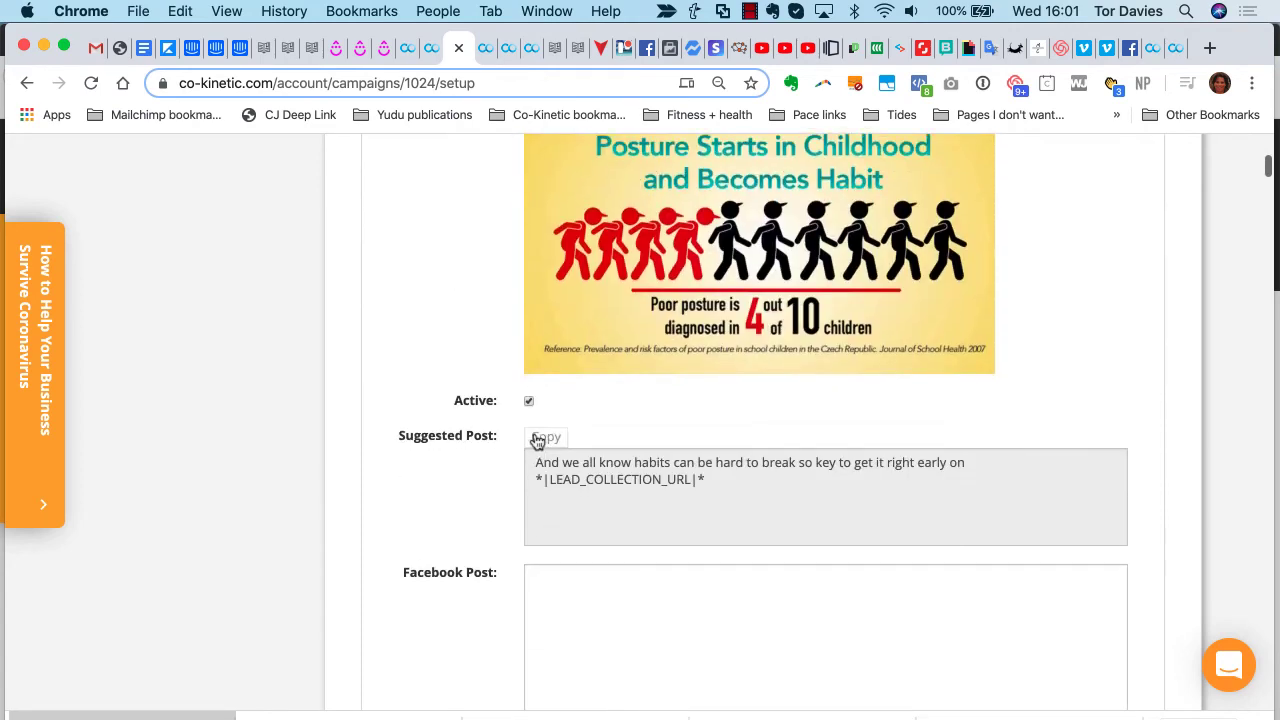
pyautogui.scroll(-6, 555, 560)
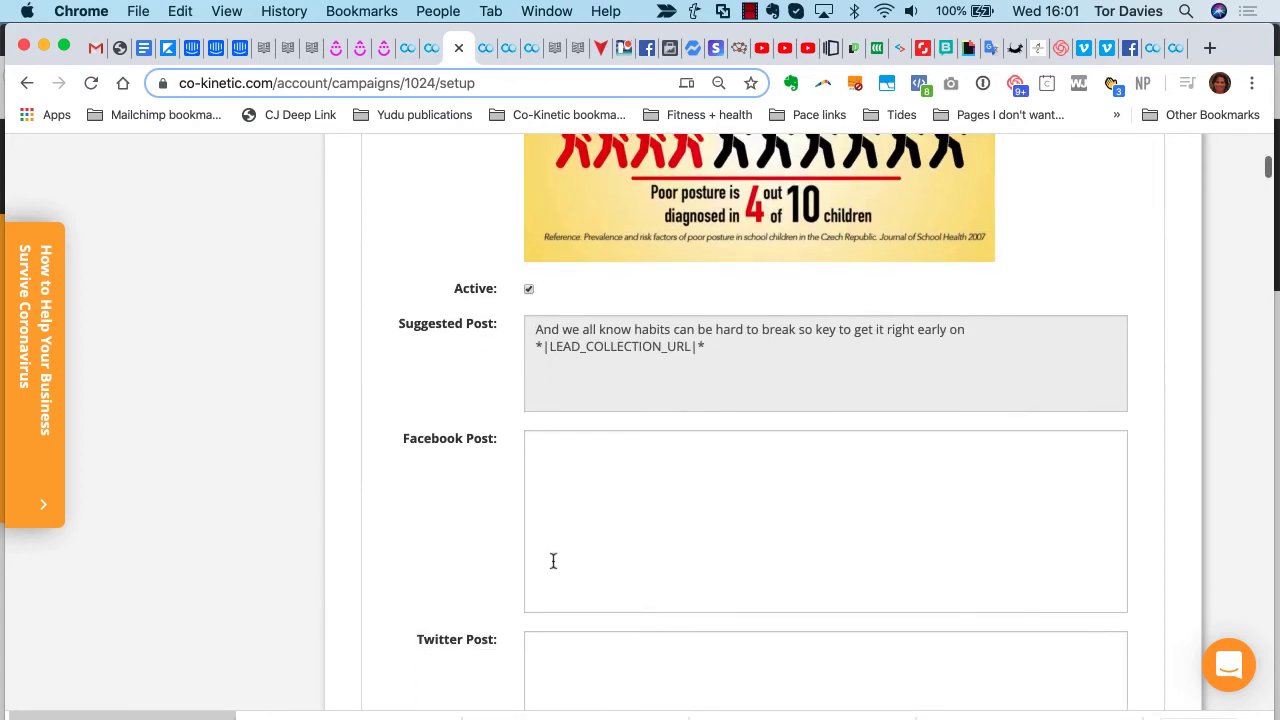
pyautogui.scroll(-4, 546, 543)
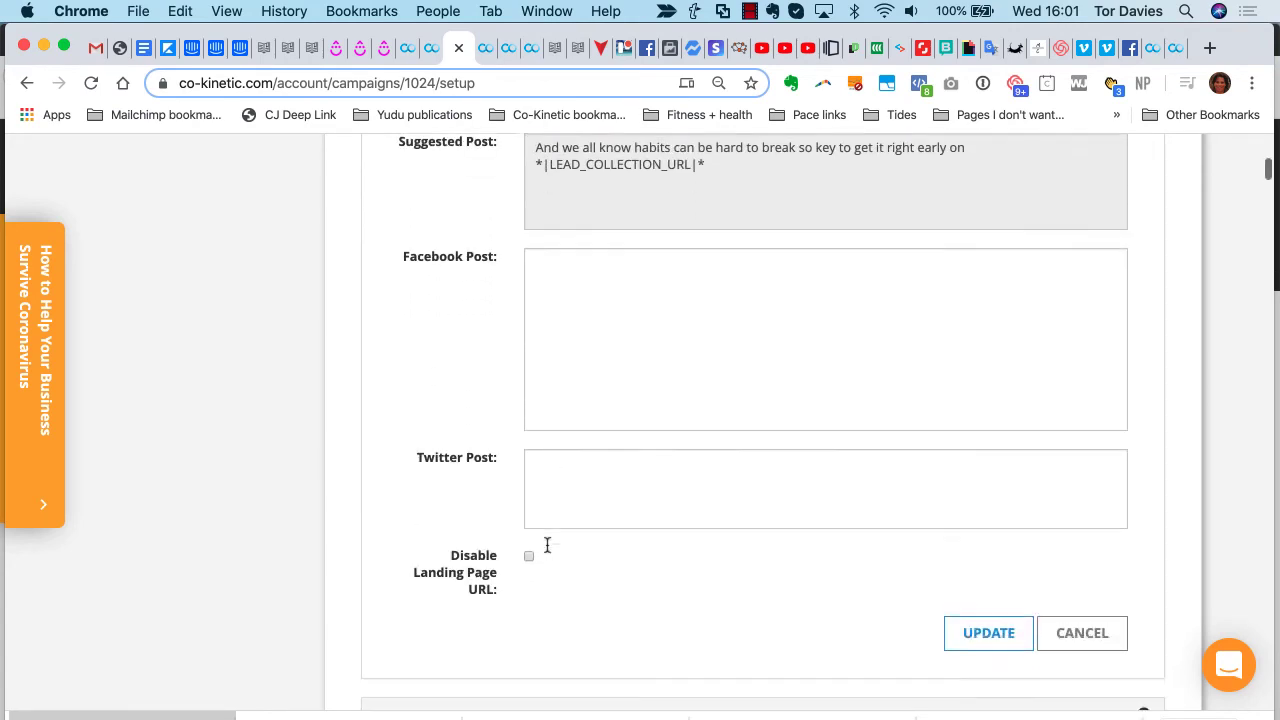
pyautogui.scroll(-10, 547, 543)
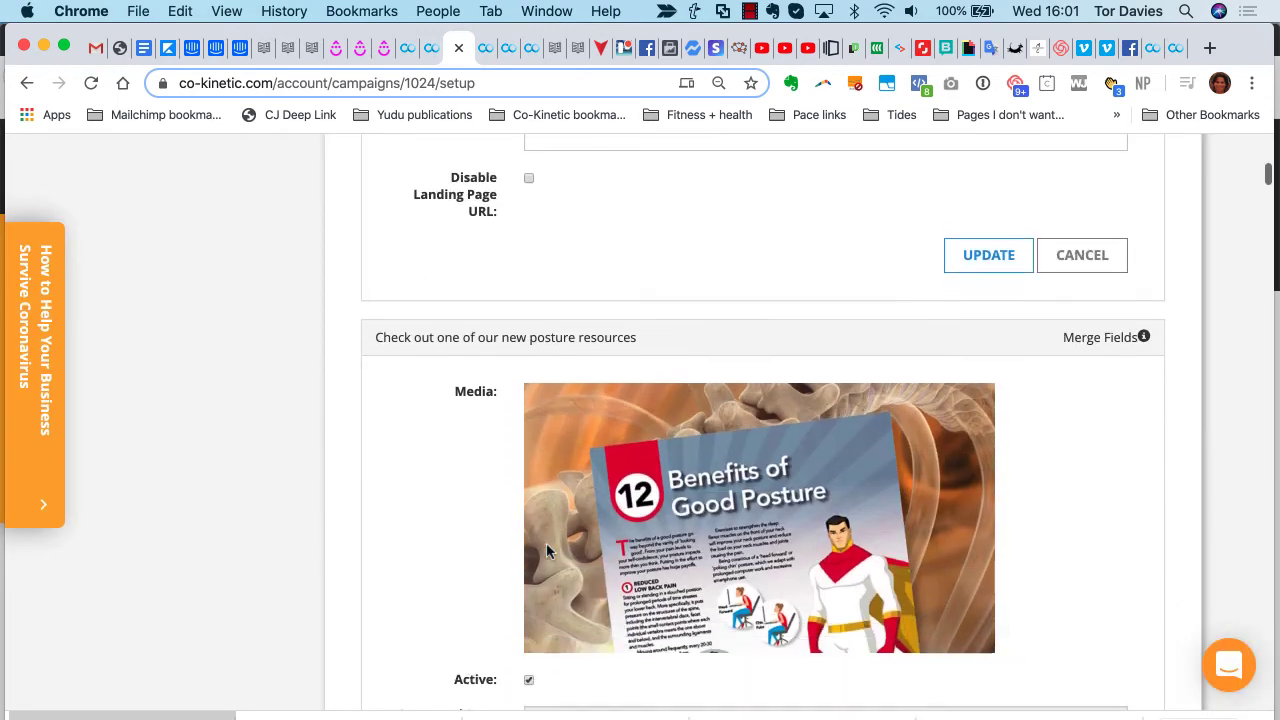
pyautogui.scroll(-12, 622, 565)
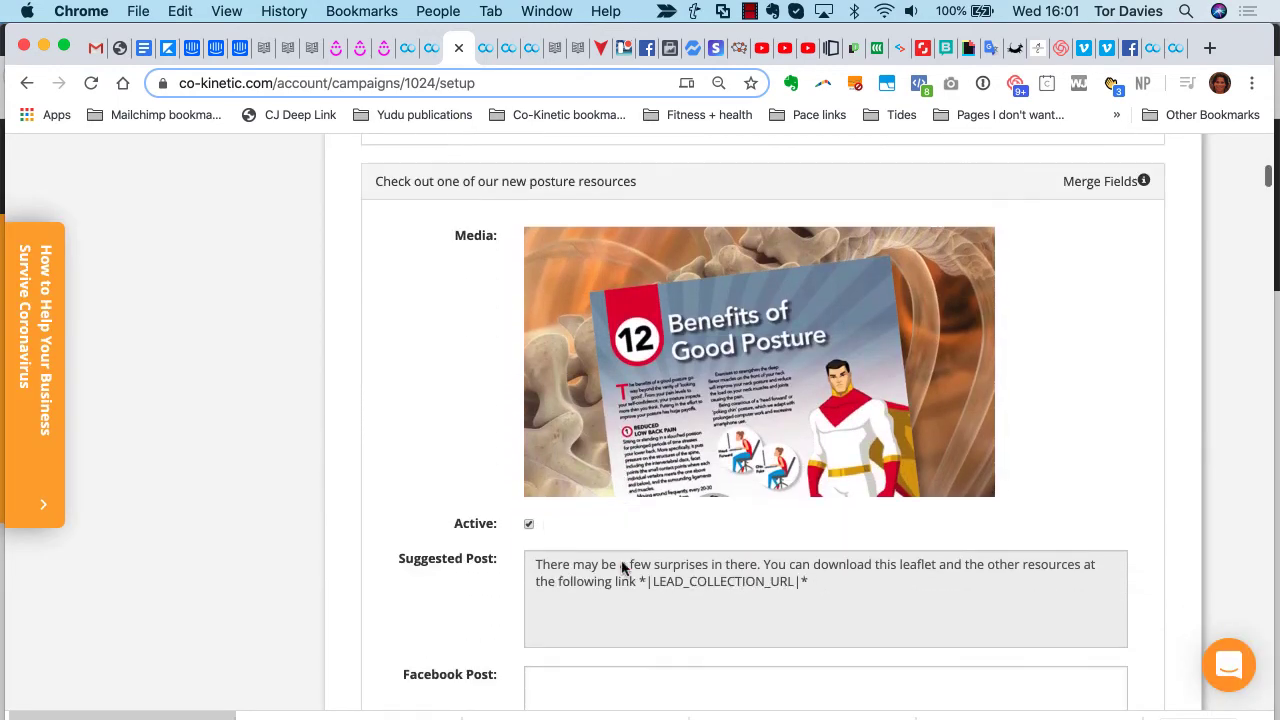
# - Update the campaign media and review the first item's Facebook post, Twitter post and landing page URL option
pyautogui.scroll(-12, 620, 563)
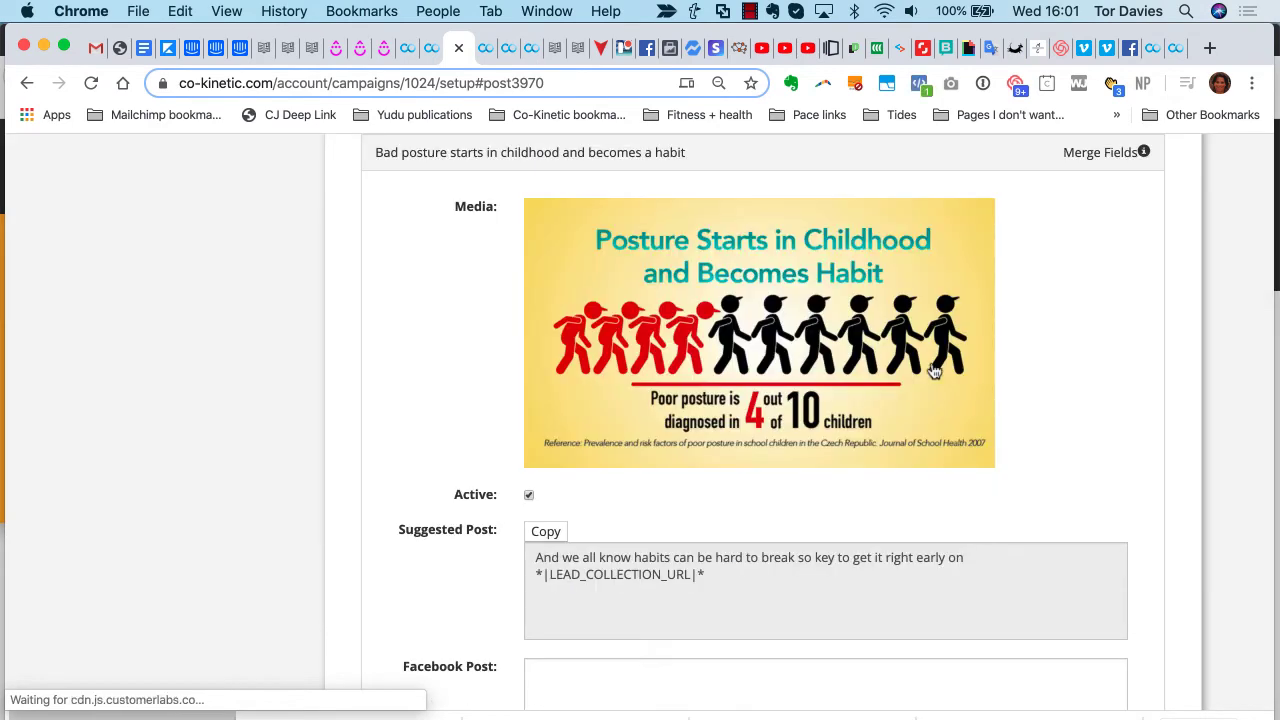
pyautogui.scroll(-5, 846, 436)
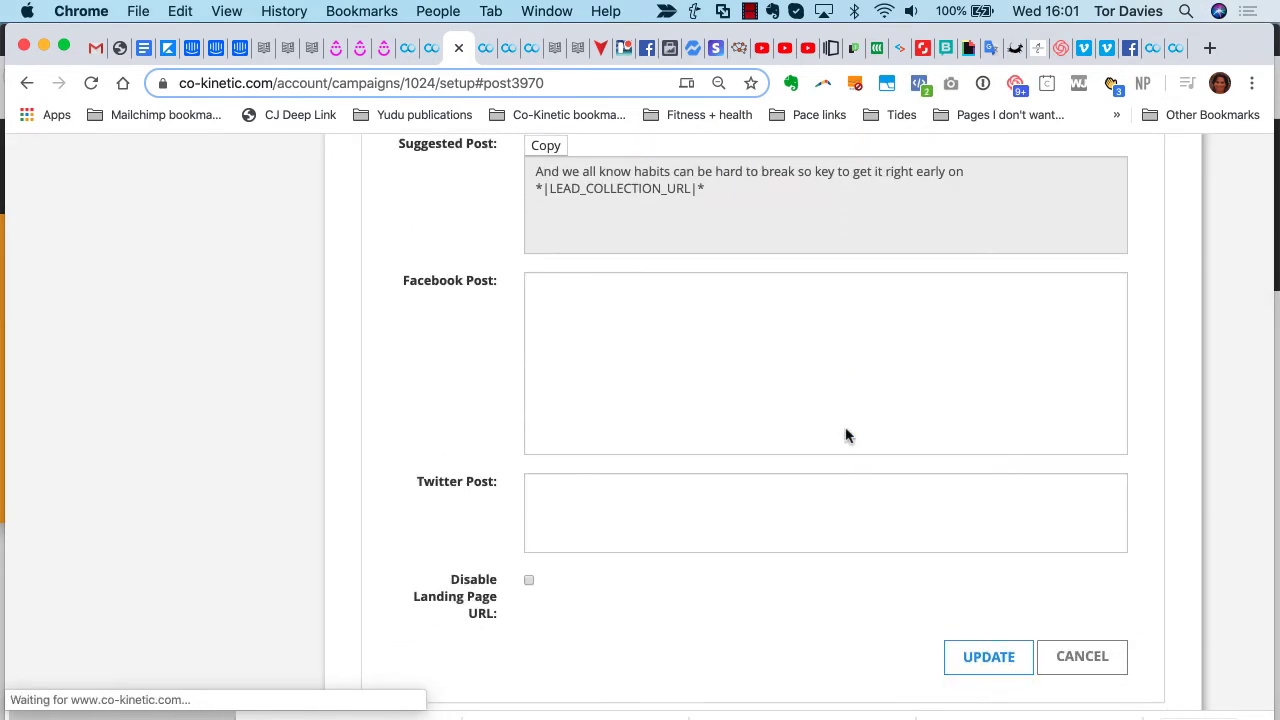
pyautogui.scroll(8, 846, 436)
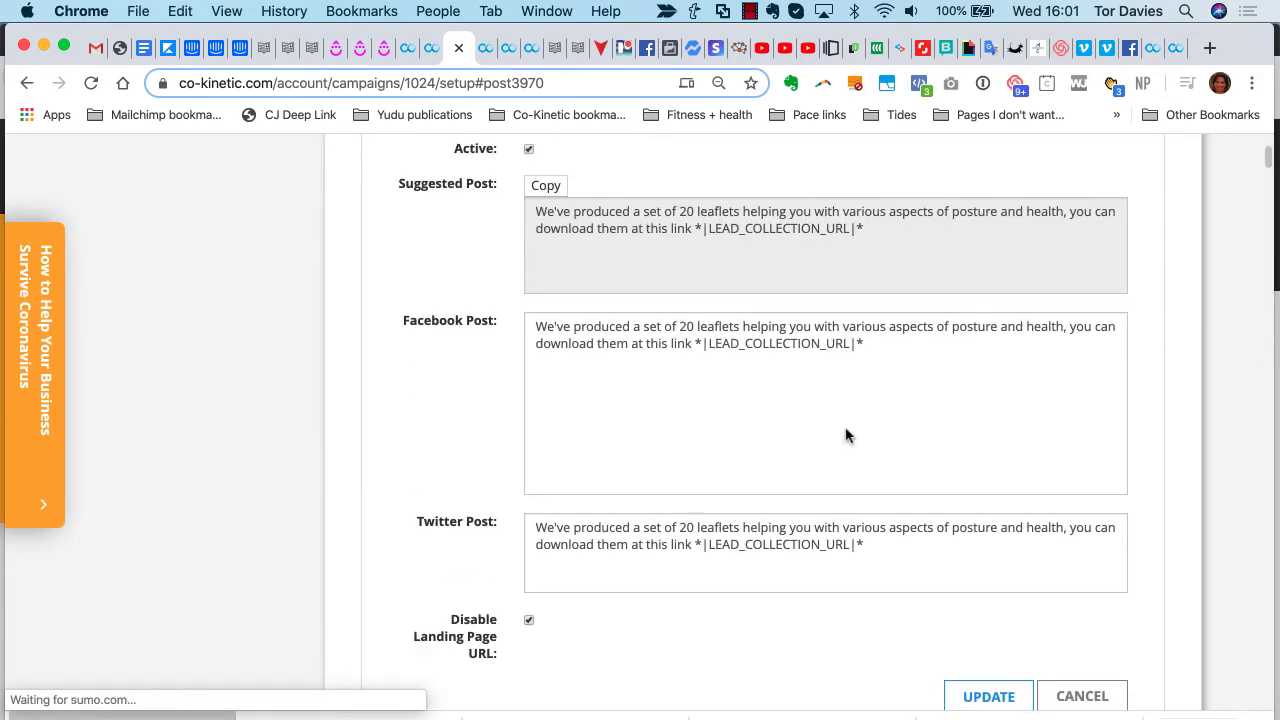
pyautogui.scroll(2, 846, 436)
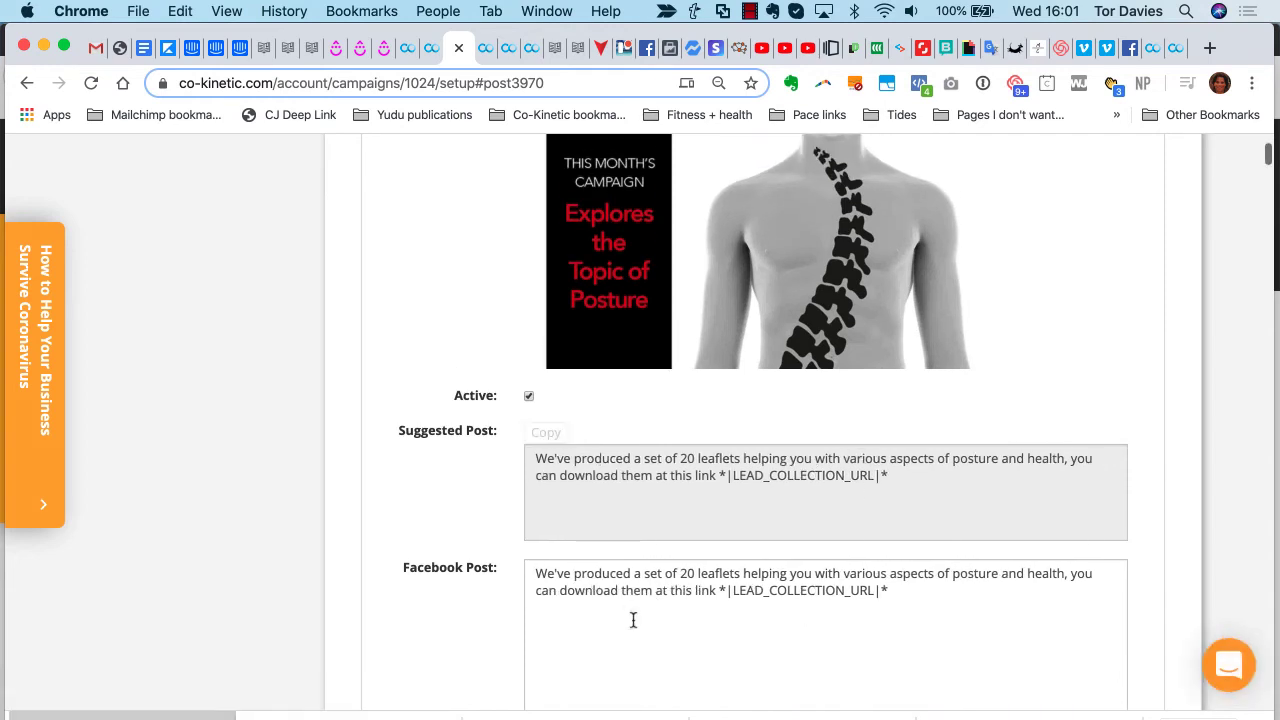
pyautogui.scroll(-3, 635, 605)
pyautogui.scroll(5, 635, 606)
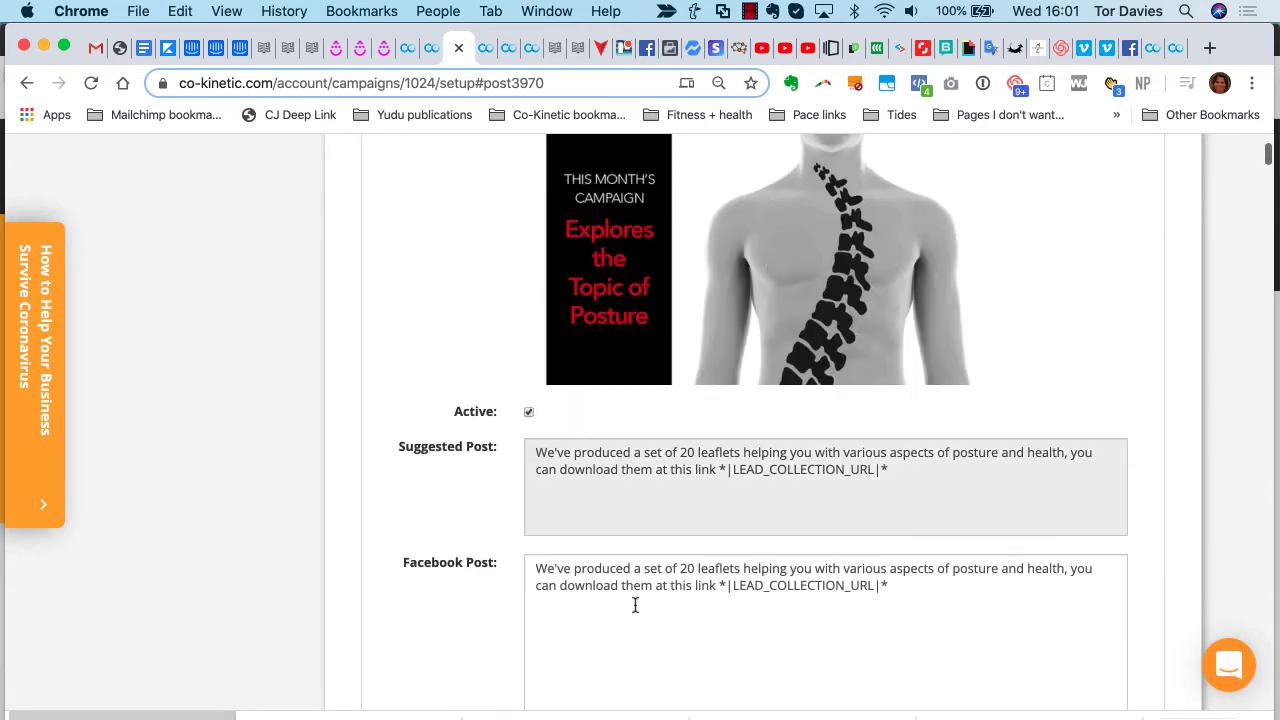
pyautogui.scroll(1, 637, 611)
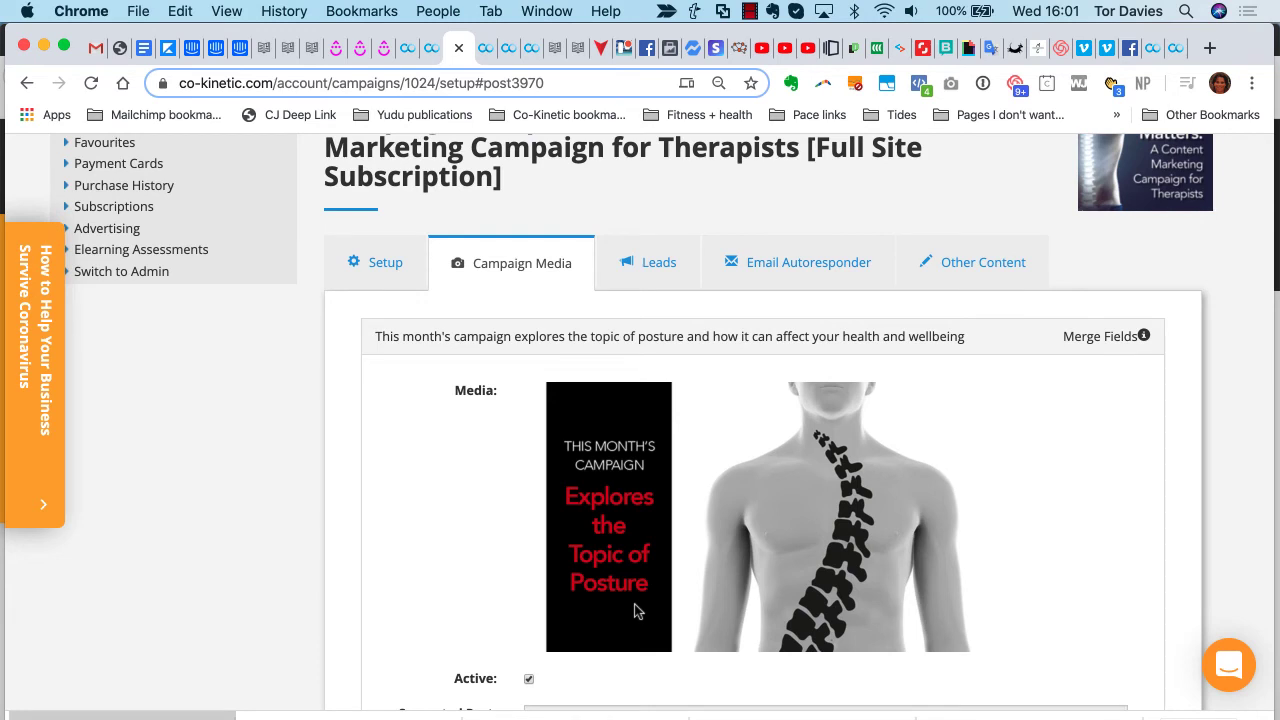
# - Return to the campaign setup and activate posting to Facebook
pyautogui.click(388, 265)
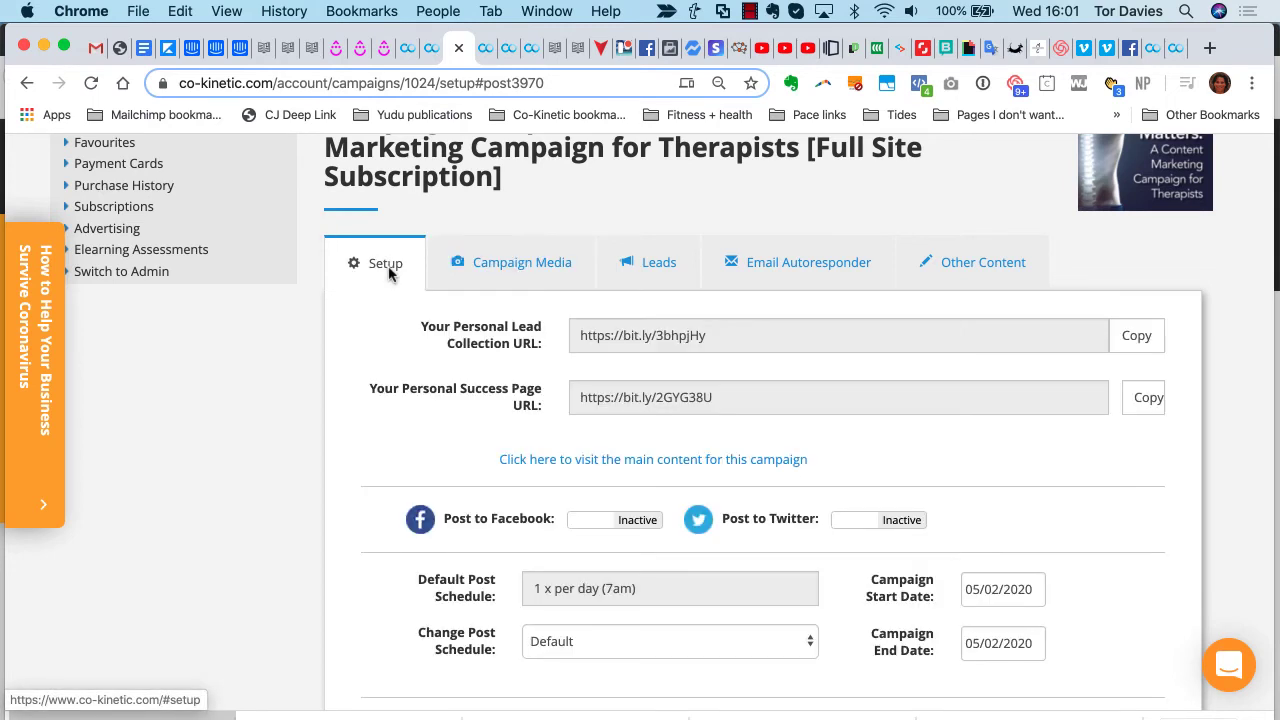
pyautogui.scroll(-4, 389, 274)
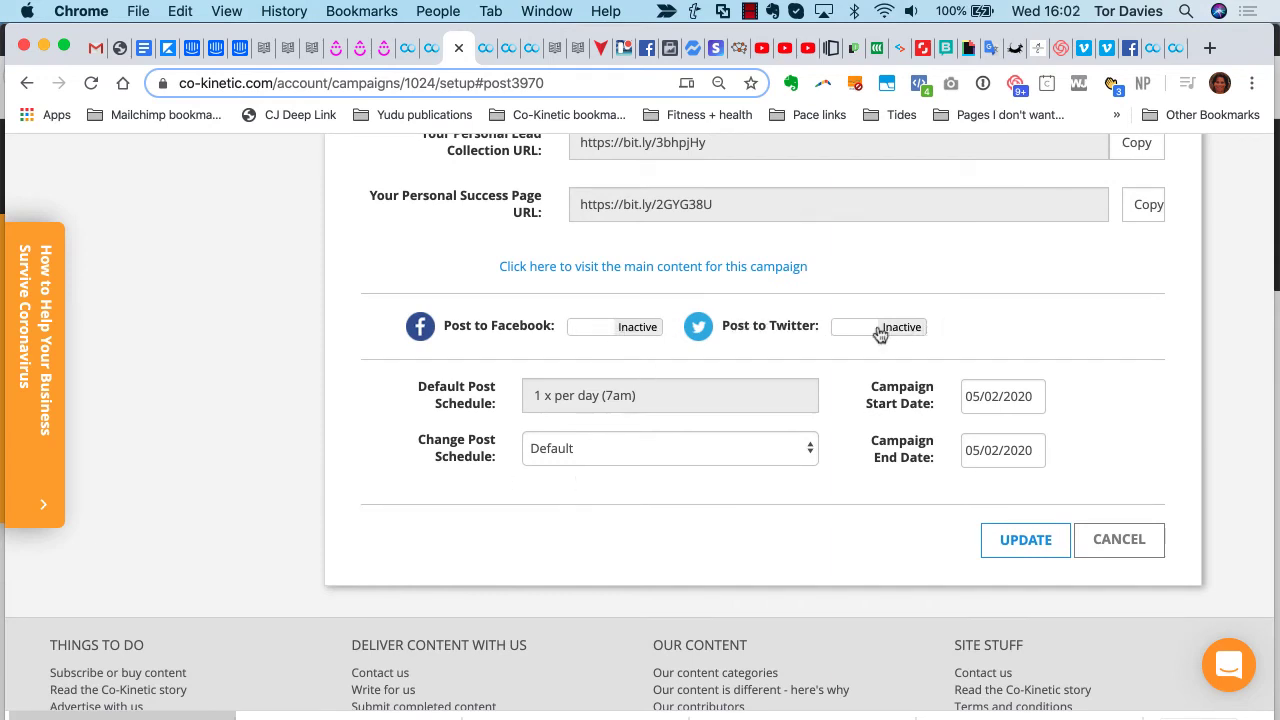
pyautogui.click(643, 330)
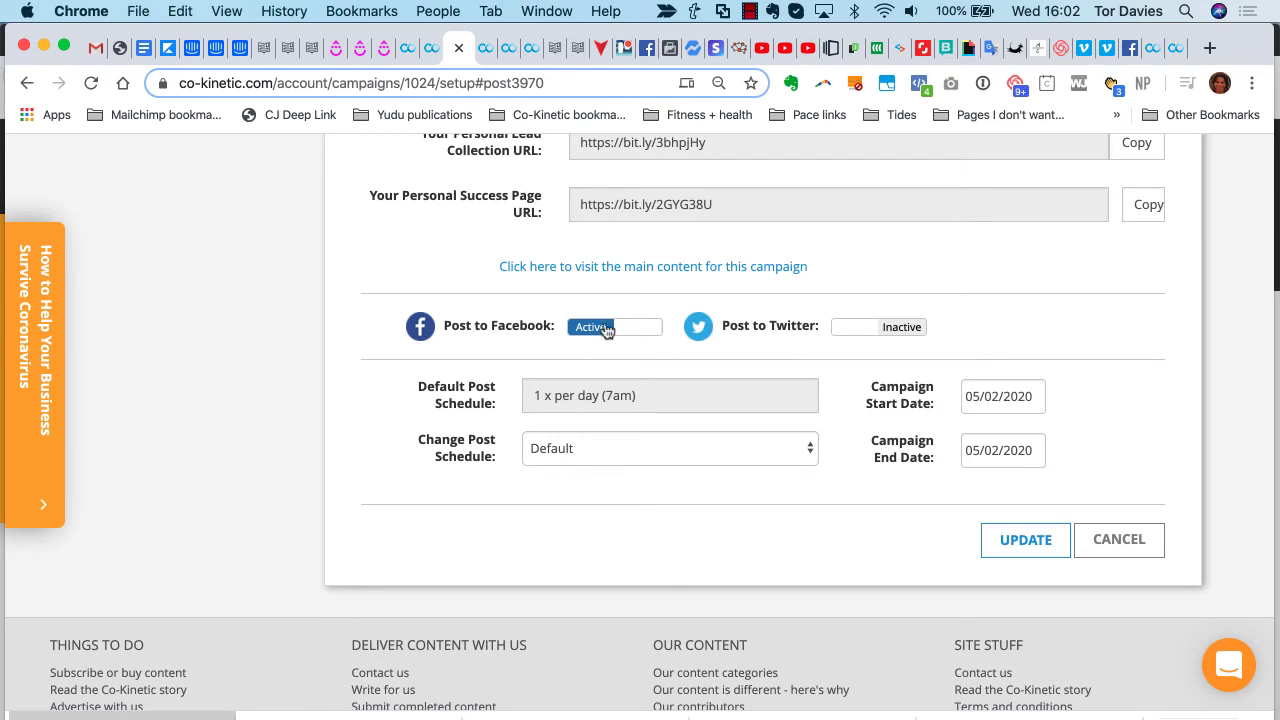
pyautogui.scroll(-1, 753, 346)
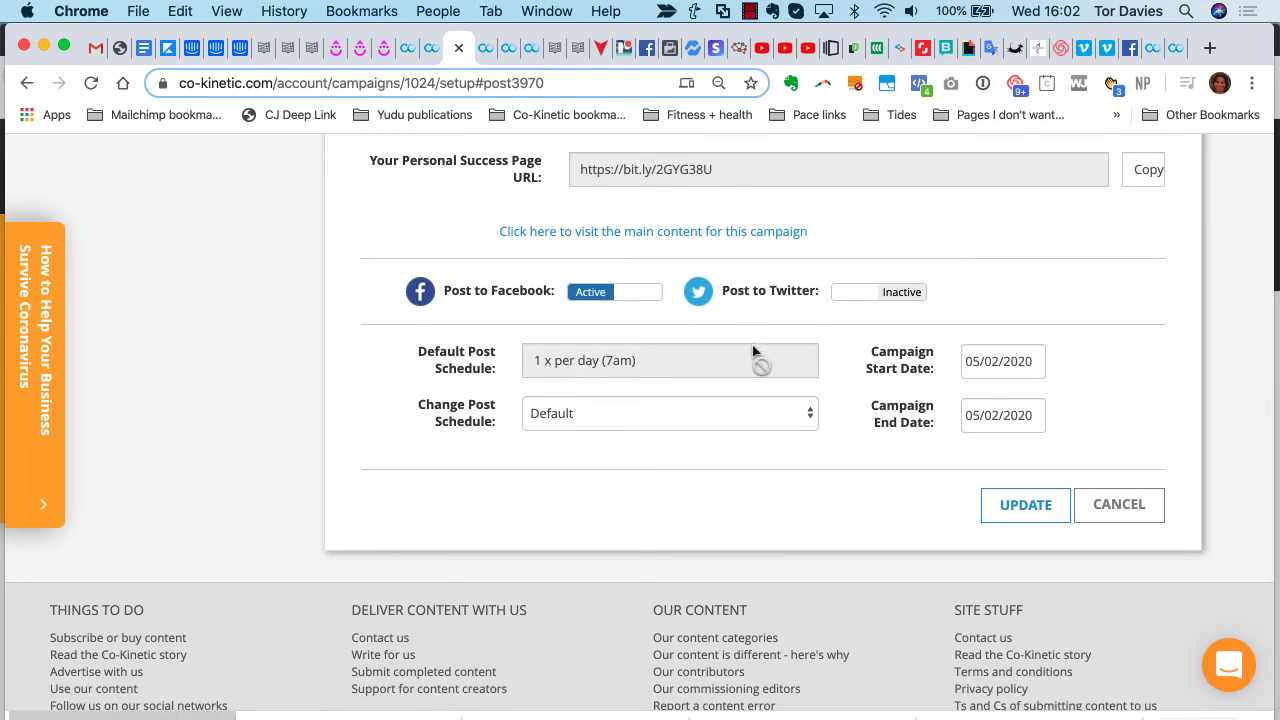
# - Change the post schedule to 3 x per week (Fri, Sat, Sun 4pm) and activate posting to Twitter
pyautogui.click(553, 420)
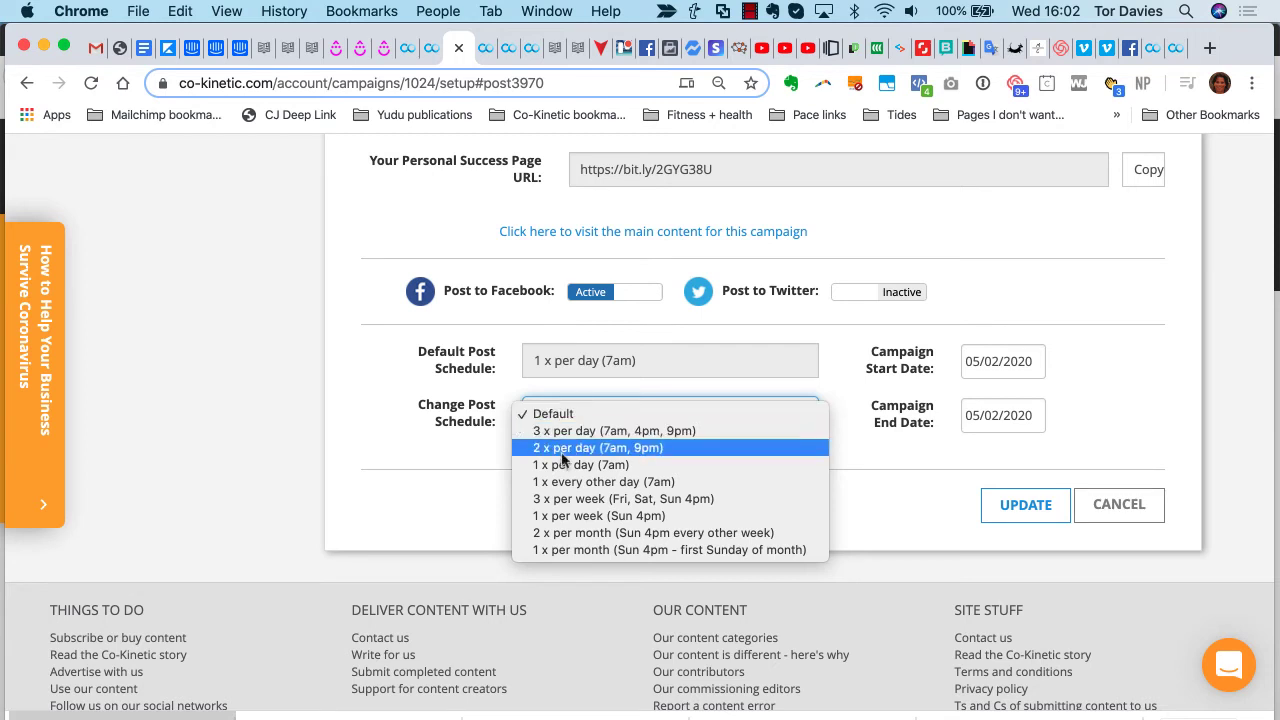
pyautogui.click(568, 498)
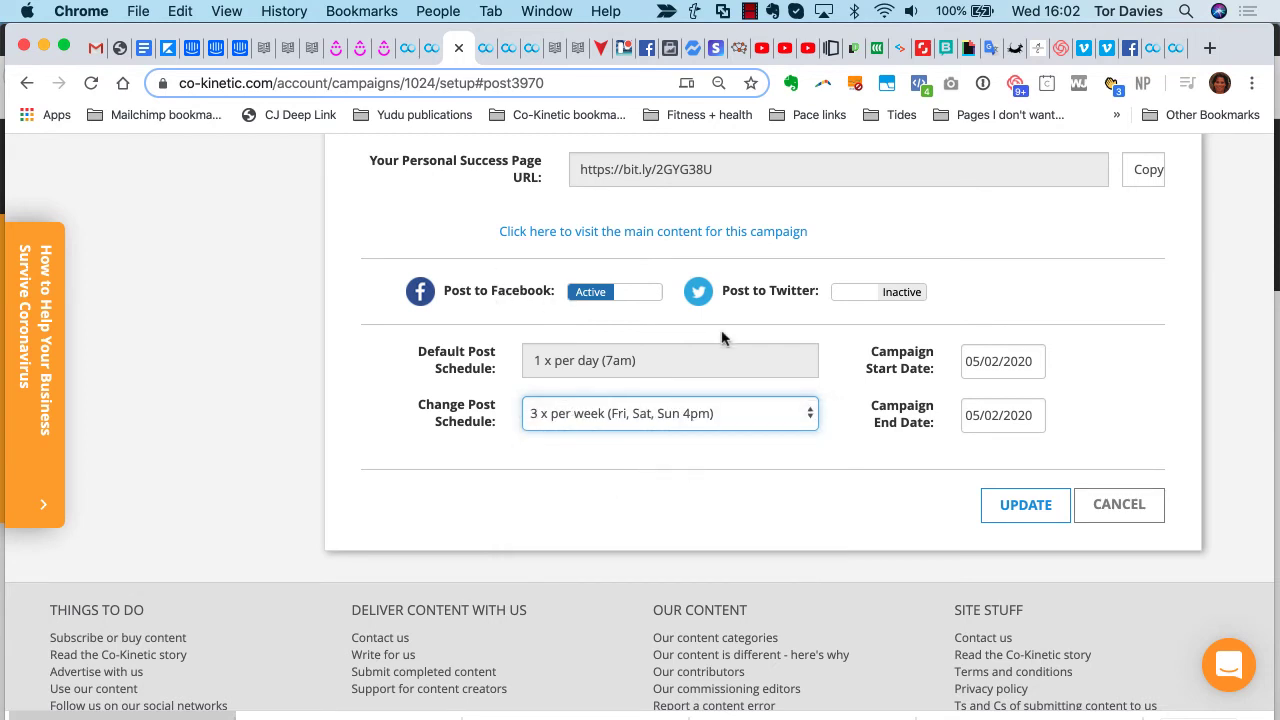
pyautogui.click(904, 294)
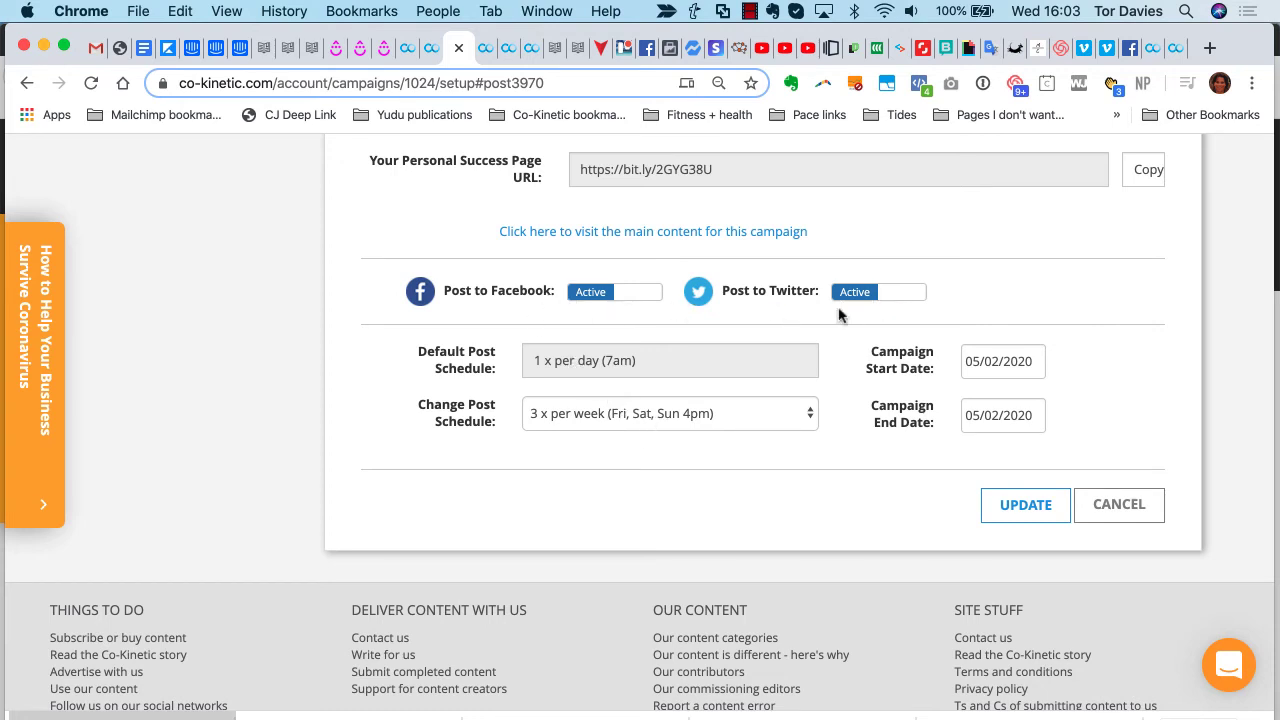
# - Change the post schedule to 1 x per day (7am) and review the campaign start and end dates
pyautogui.click(611, 428)
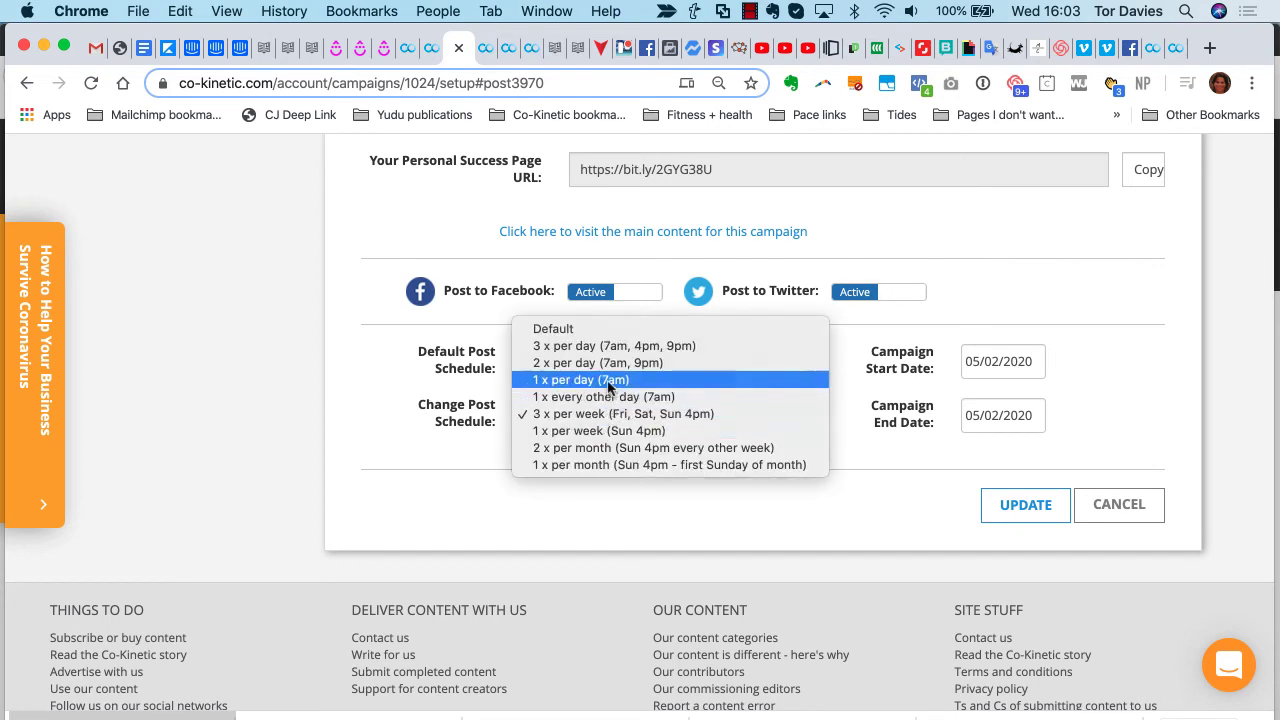
pyautogui.click(608, 380)
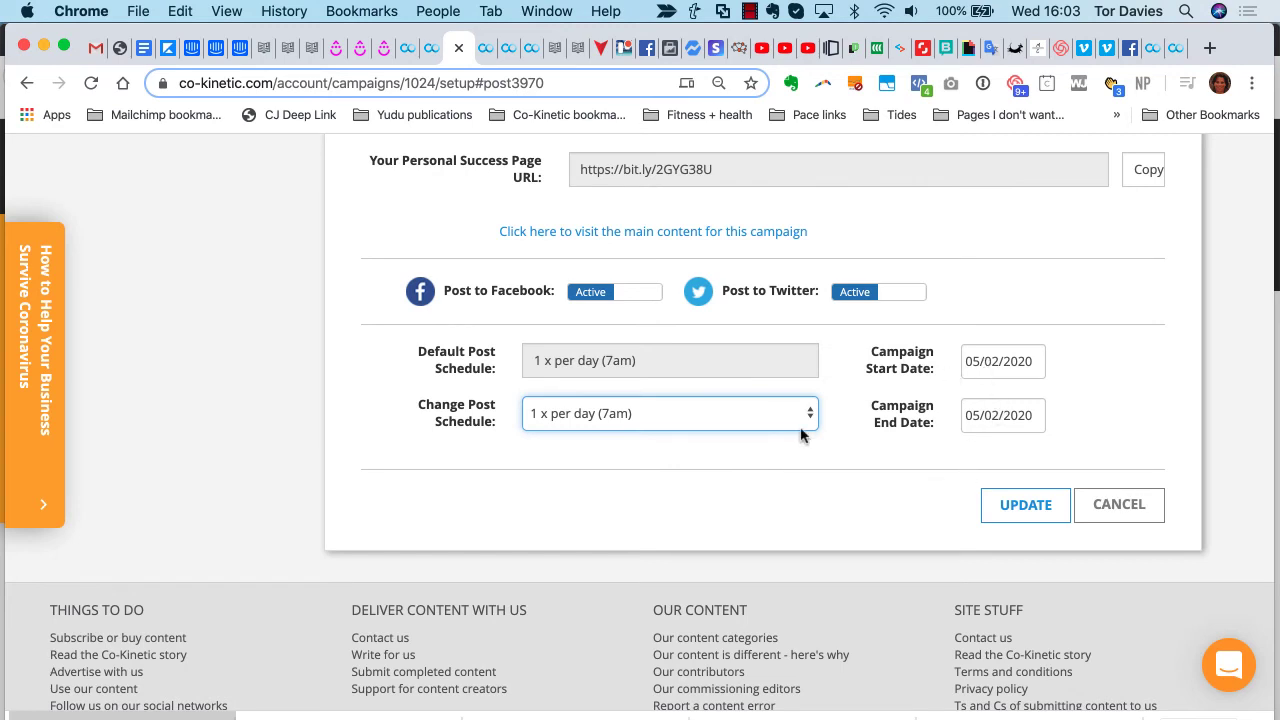
pyautogui.scroll(5, 800, 433)
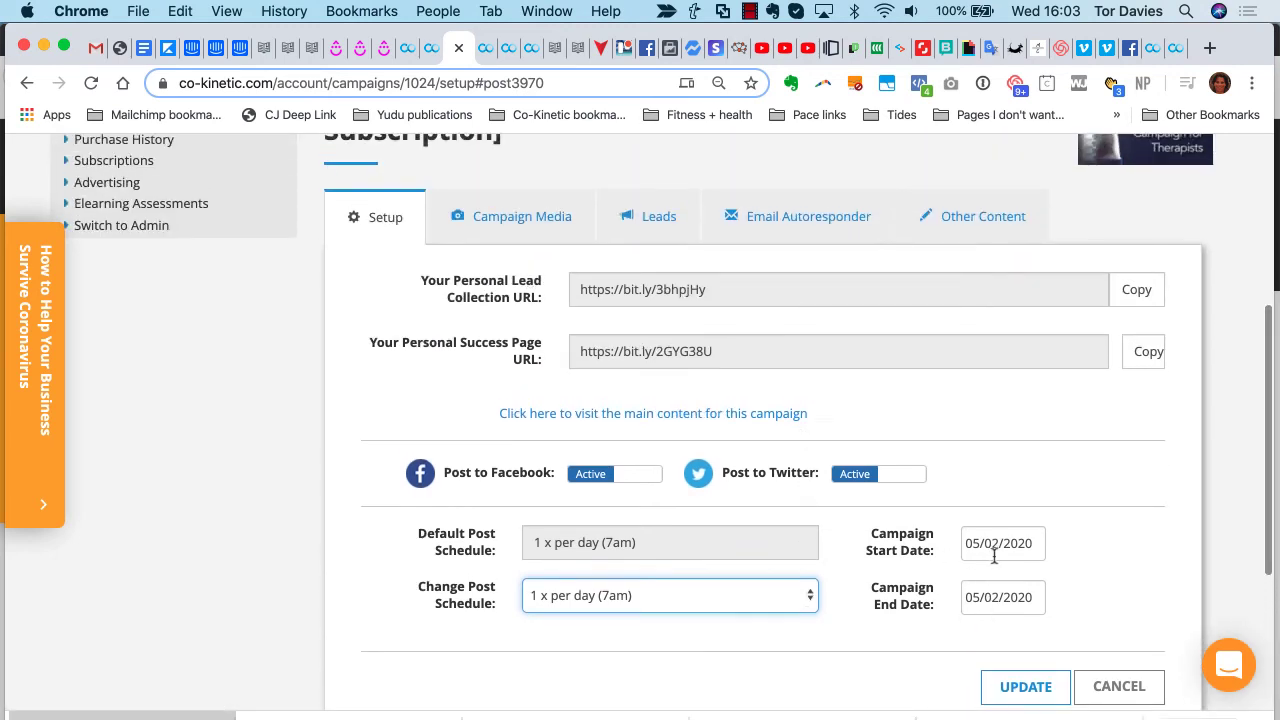
pyautogui.scroll(1, 700, 400)
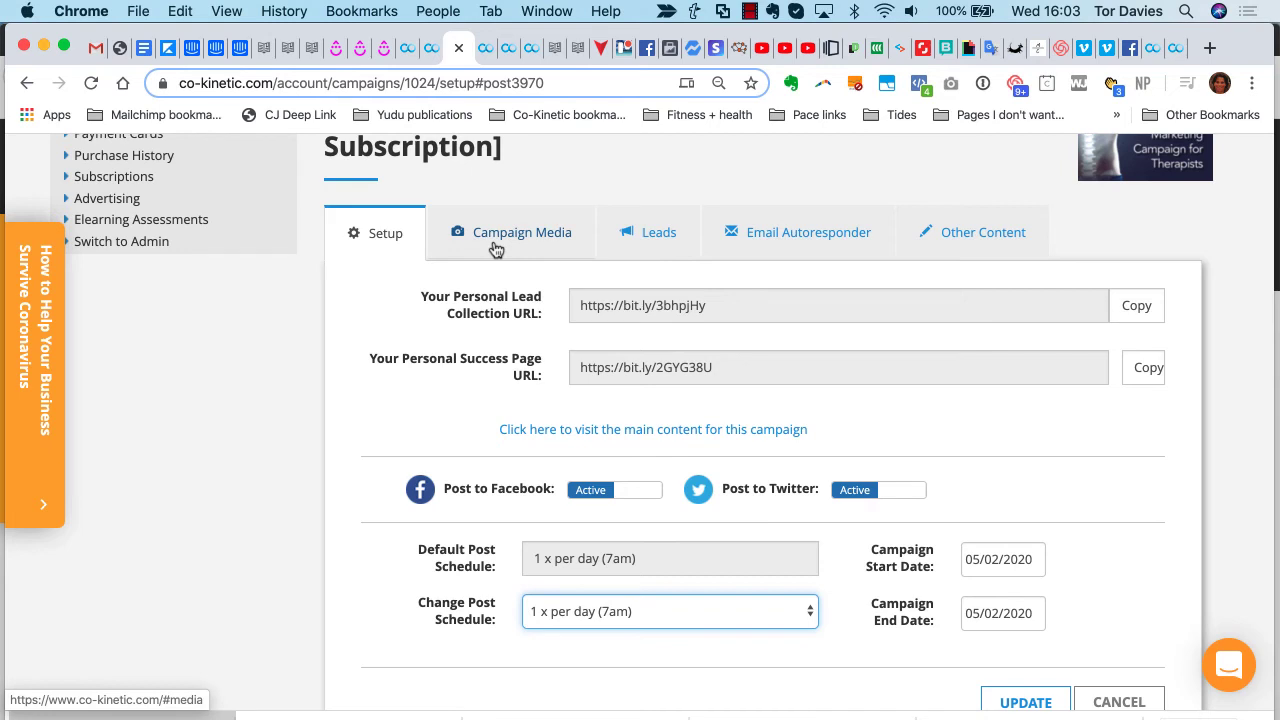
pyautogui.scroll(-2, 495, 249)
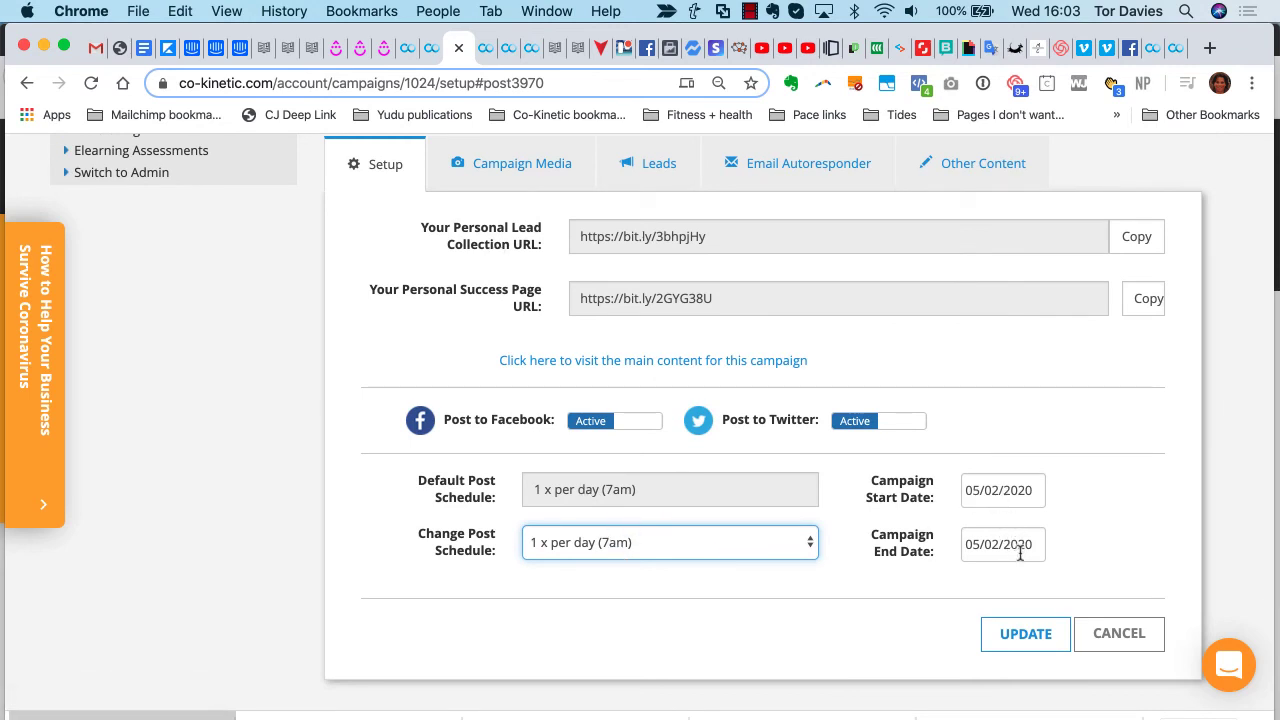
# - Change the post schedule to 3 x per day (7am, 4pm, 9pm)
pyautogui.click(739, 547)
pyautogui.click(729, 510)
pyautogui.click(1002, 545)
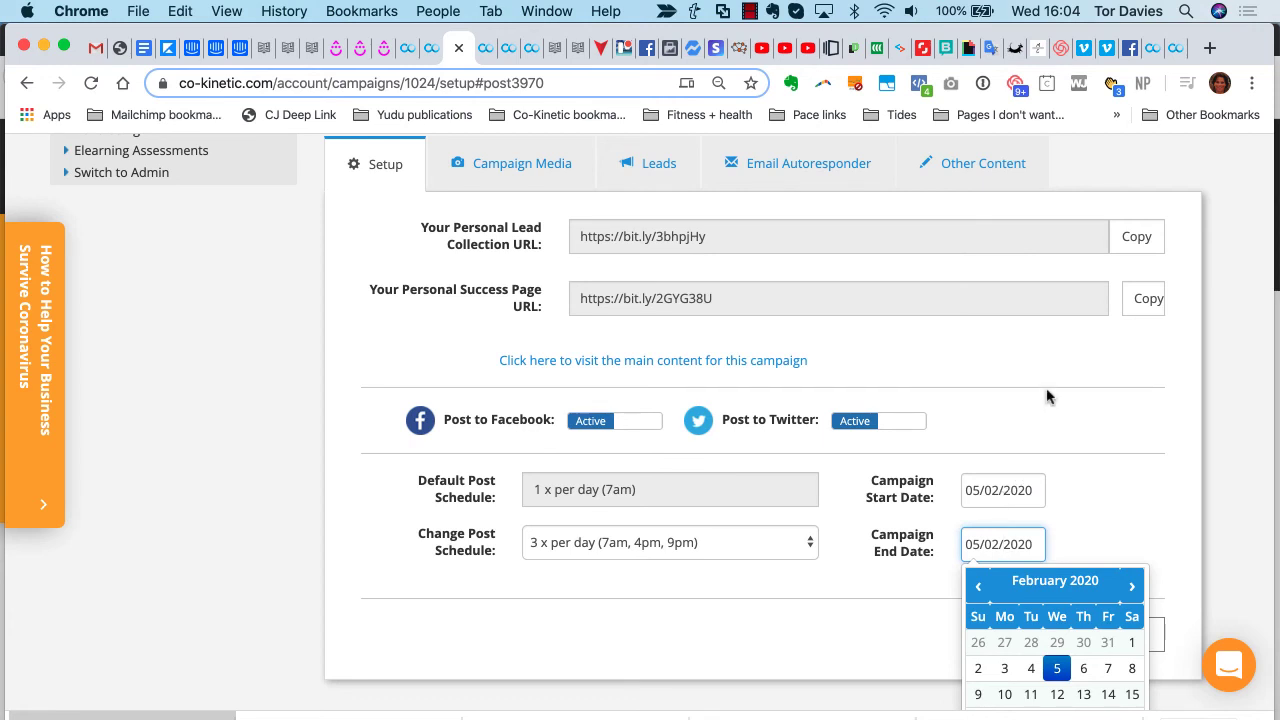
pyautogui.scroll(-2, 1050, 398)
pyautogui.click(1099, 428)
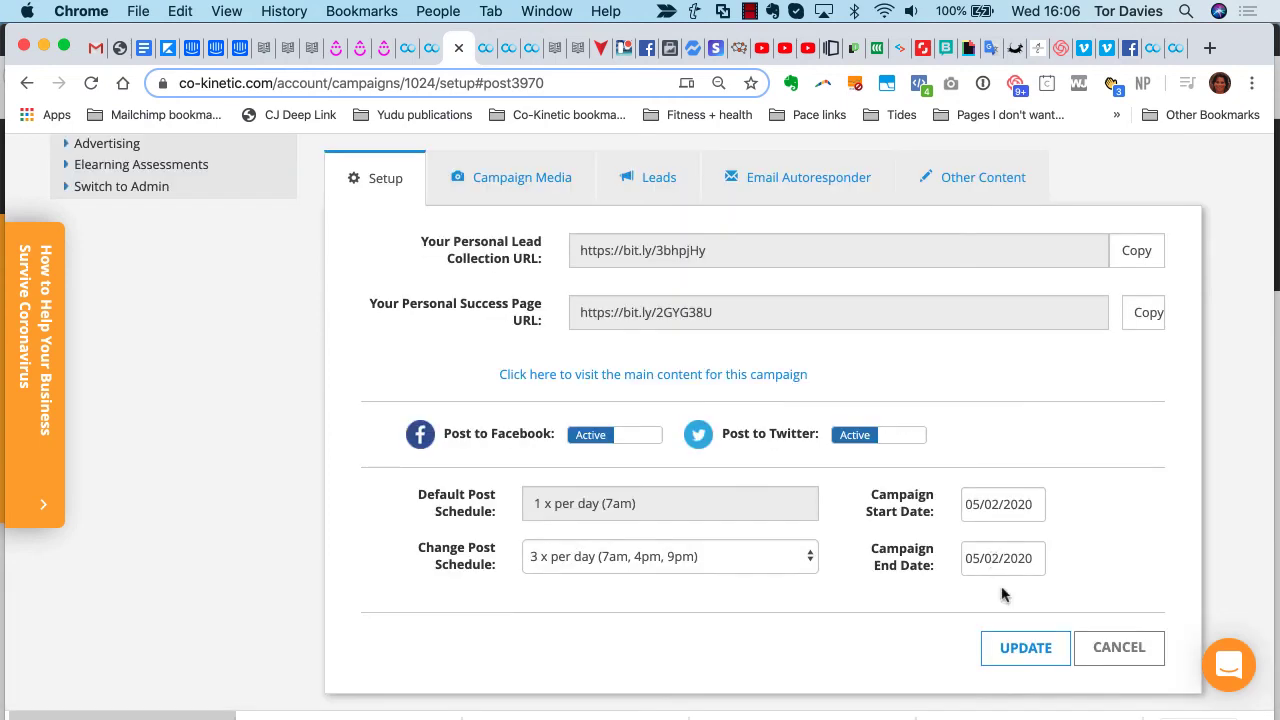
# - Set the campaign start date to 09/04/2020
pyautogui.click(999, 505)
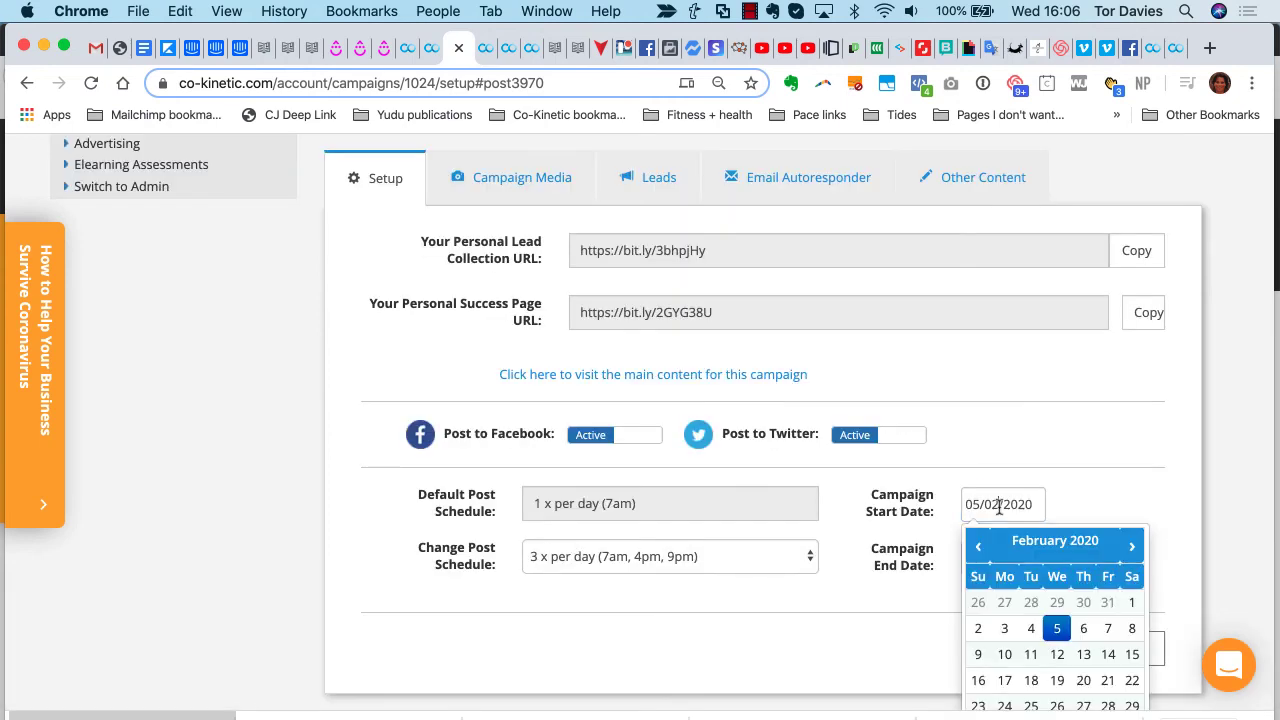
pyautogui.click(1132, 546)
pyautogui.click(1133, 546)
pyautogui.click(1133, 546)
pyautogui.click(1134, 547)
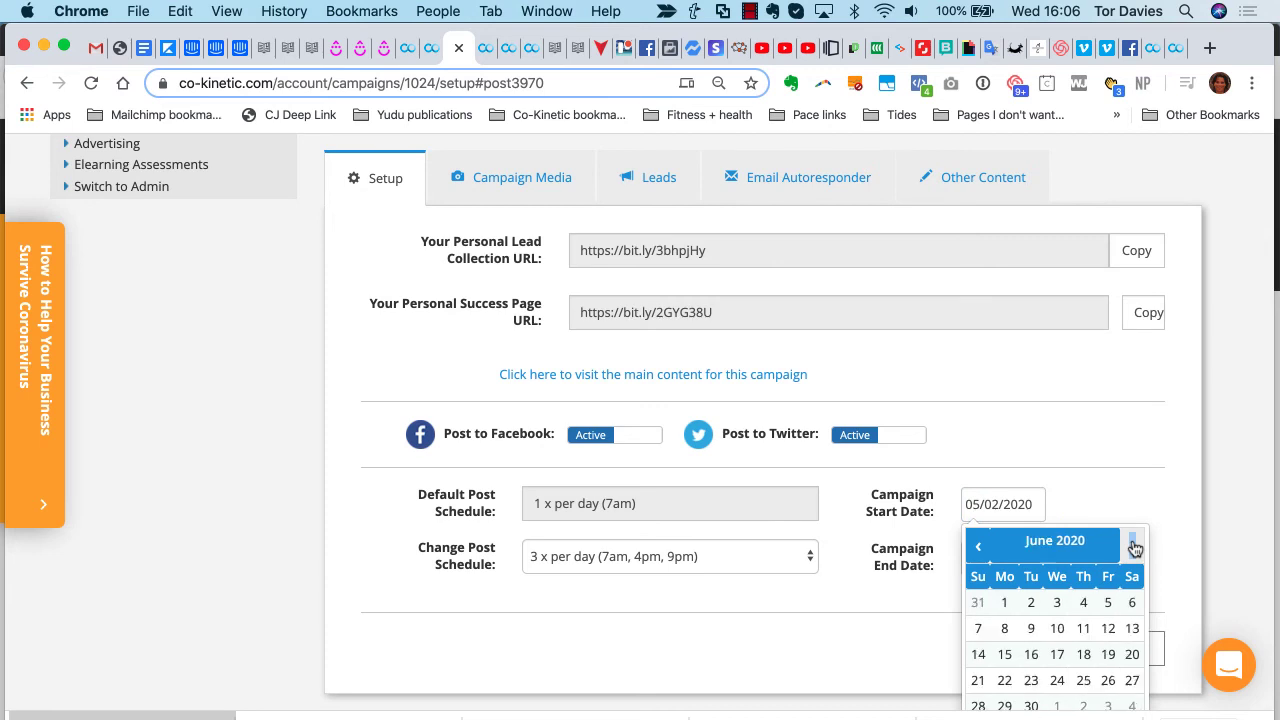
pyautogui.click(973, 547)
pyautogui.click(973, 547)
pyautogui.click(973, 547)
pyautogui.scroll(-1, 1050, 500)
pyautogui.click(1131, 466)
pyautogui.click(1083, 548)
# - Set the campaign end date to 30/04/2020 and save the campaign setup
pyautogui.click(993, 477)
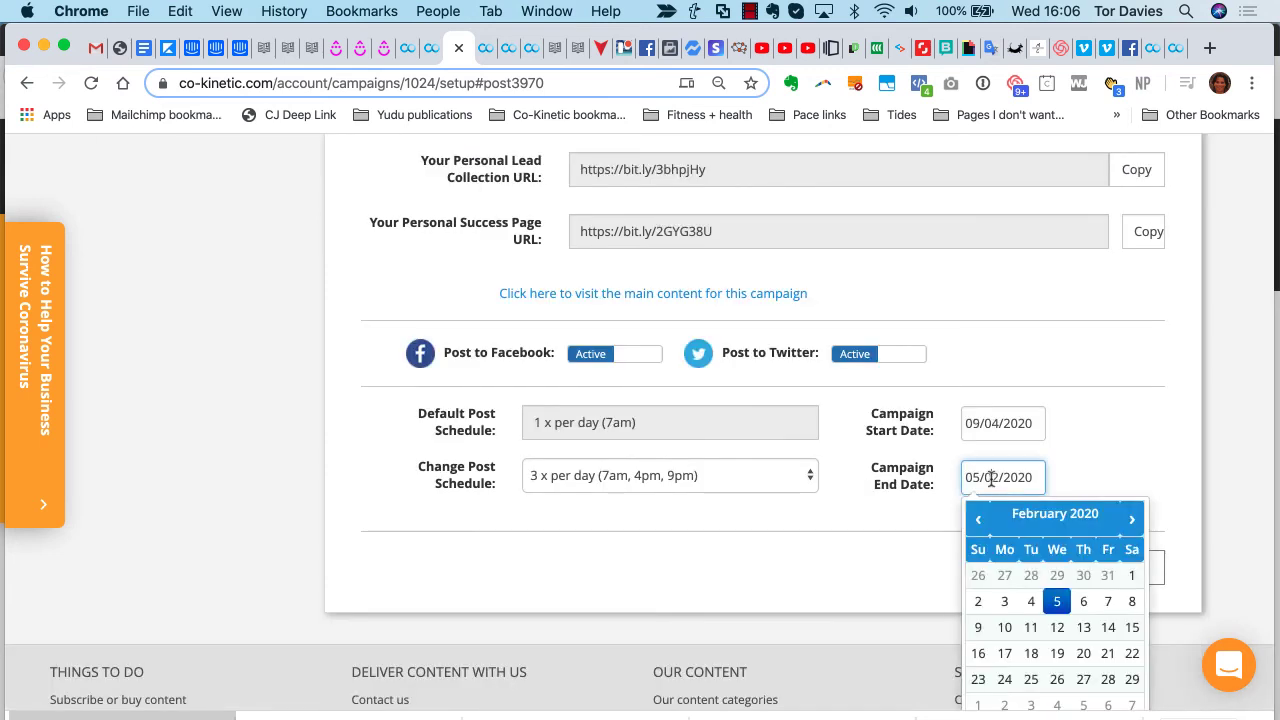
pyautogui.click(1131, 519)
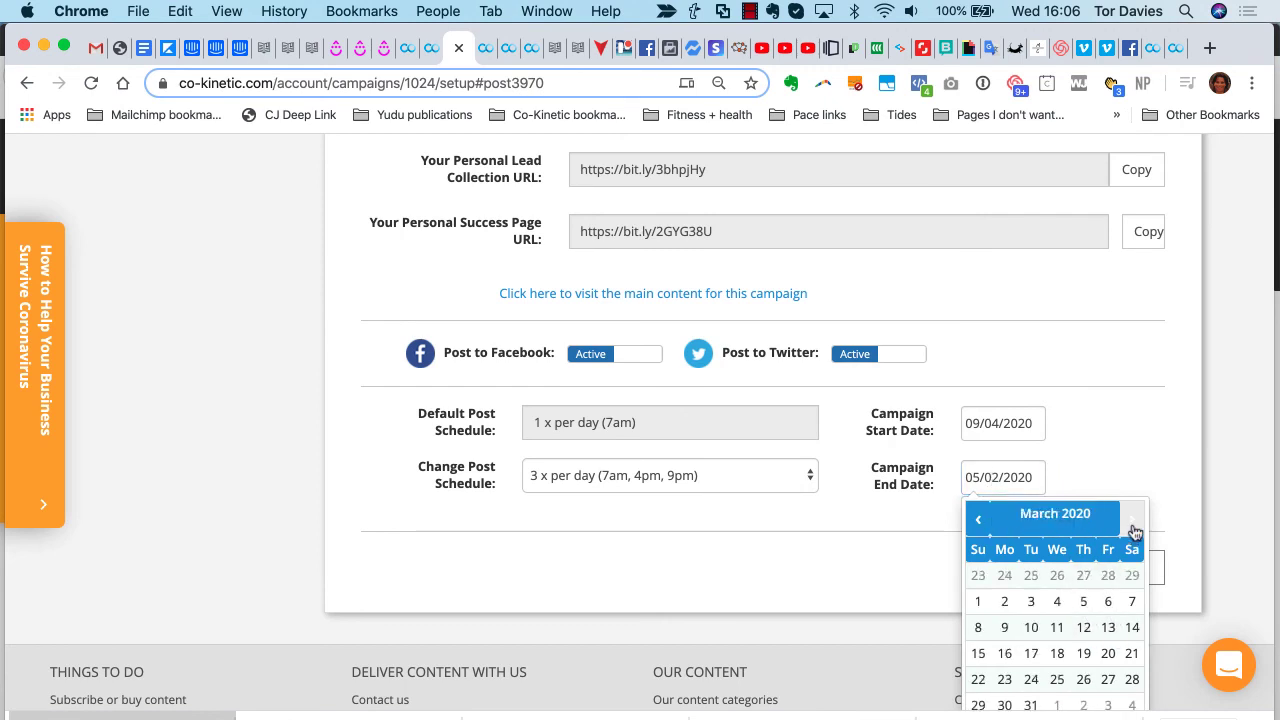
pyautogui.click(1131, 519)
pyautogui.click(1131, 519)
pyautogui.click(978, 519)
pyautogui.click(1083, 681)
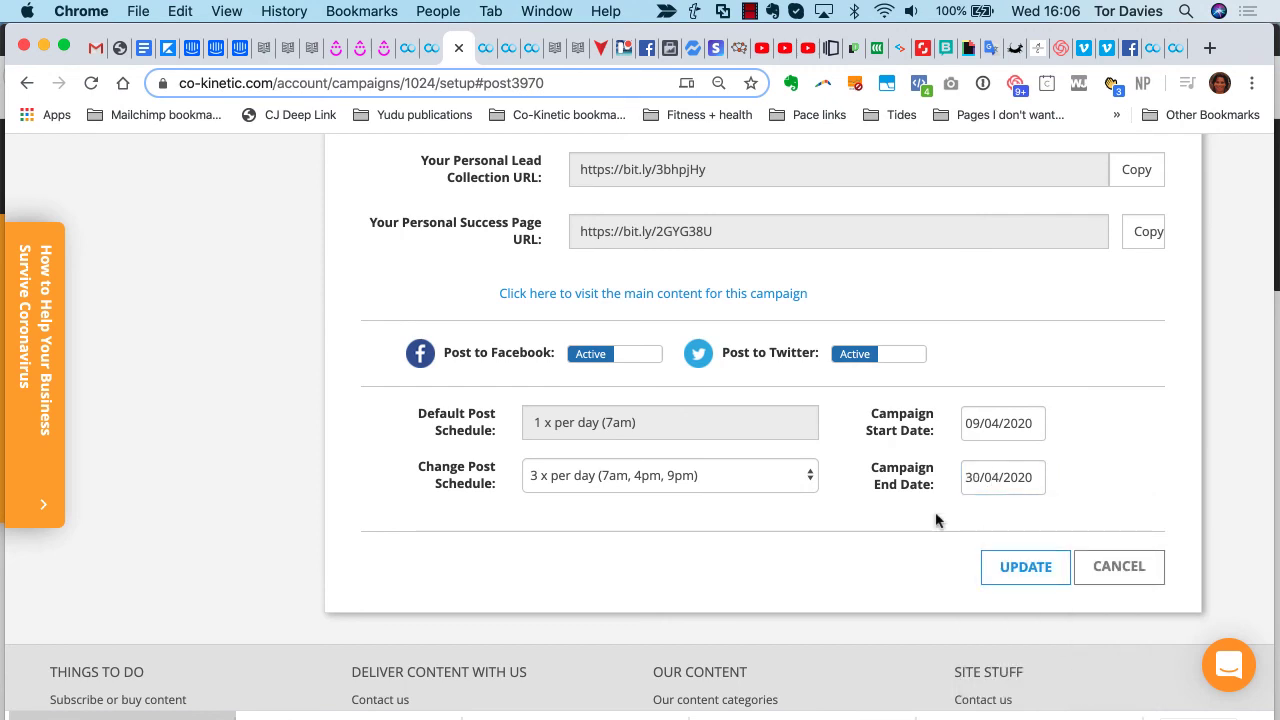
pyautogui.click(1024, 568)
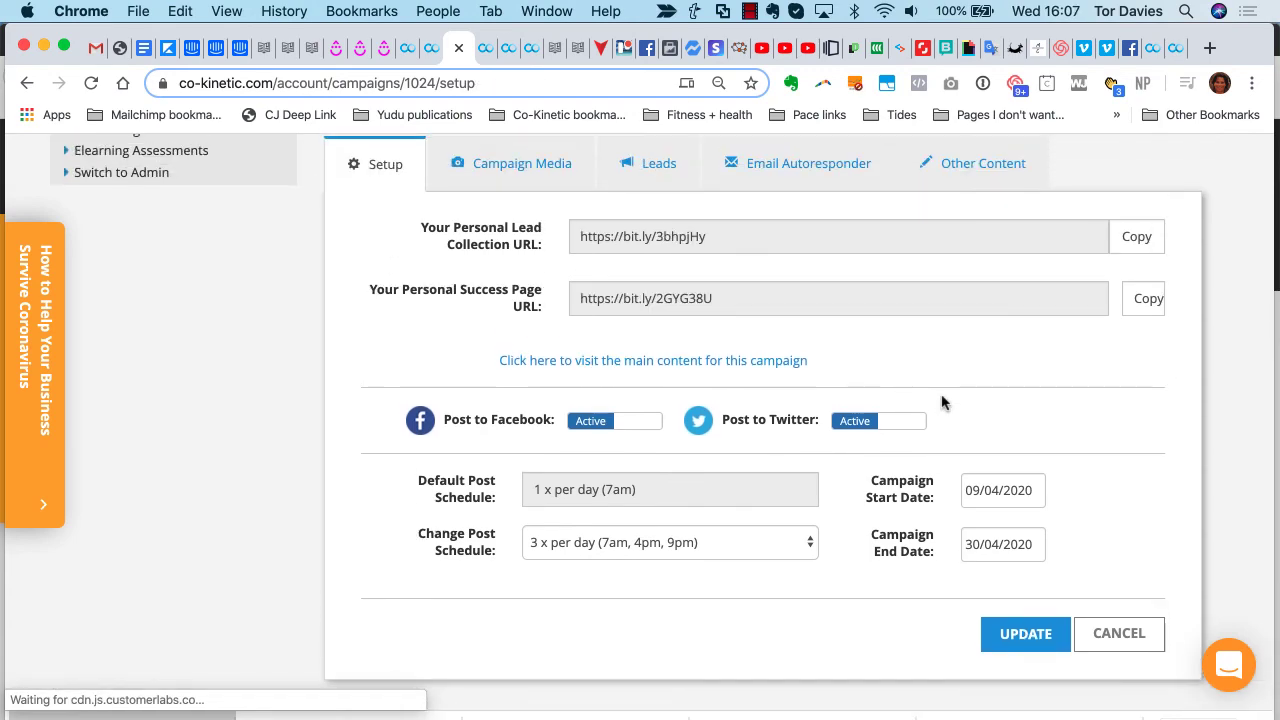
# - Change the post schedule to 1 x per day (7am) and save the campaign again
pyautogui.scroll(-5, 941, 402)
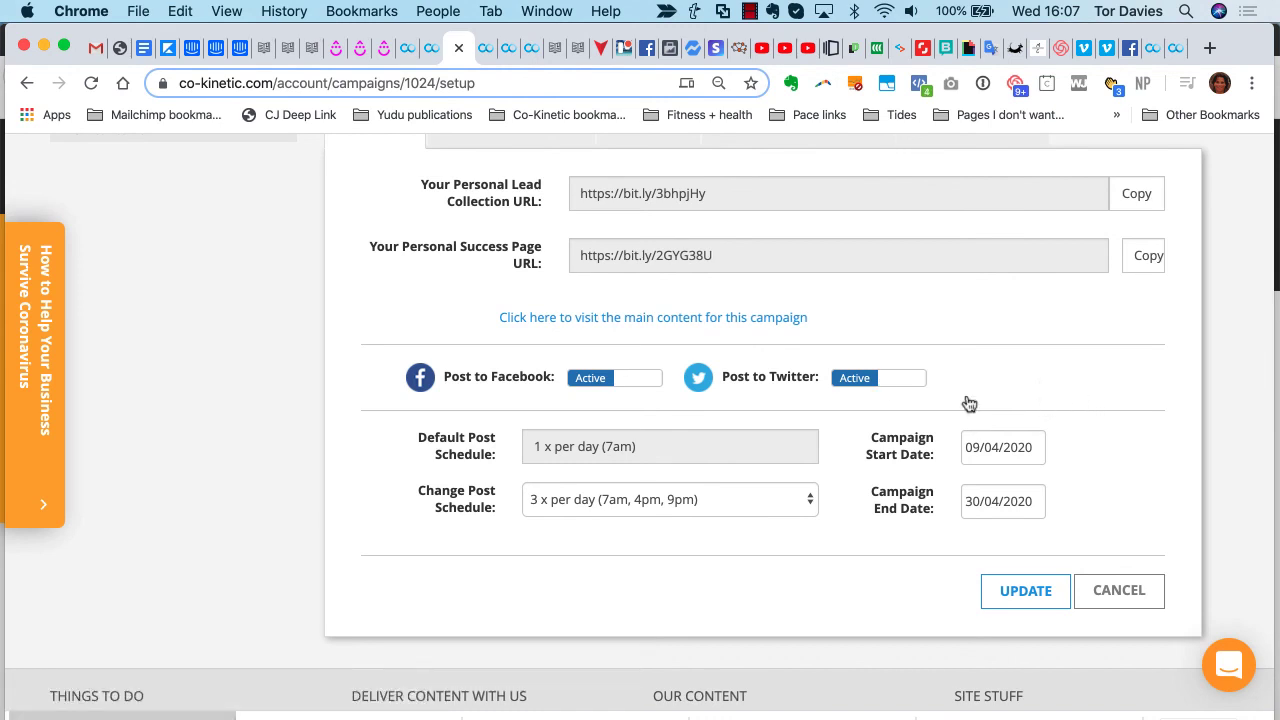
pyautogui.scroll(-1, 910, 367)
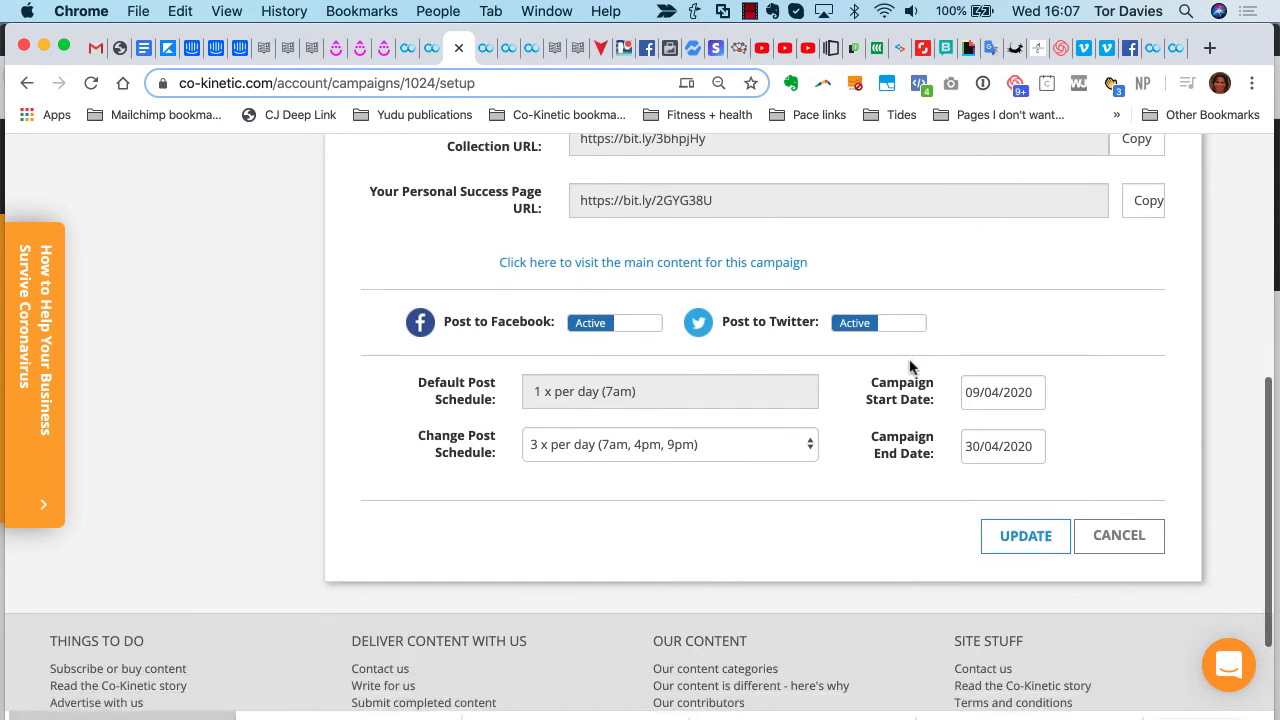
pyautogui.click(652, 452)
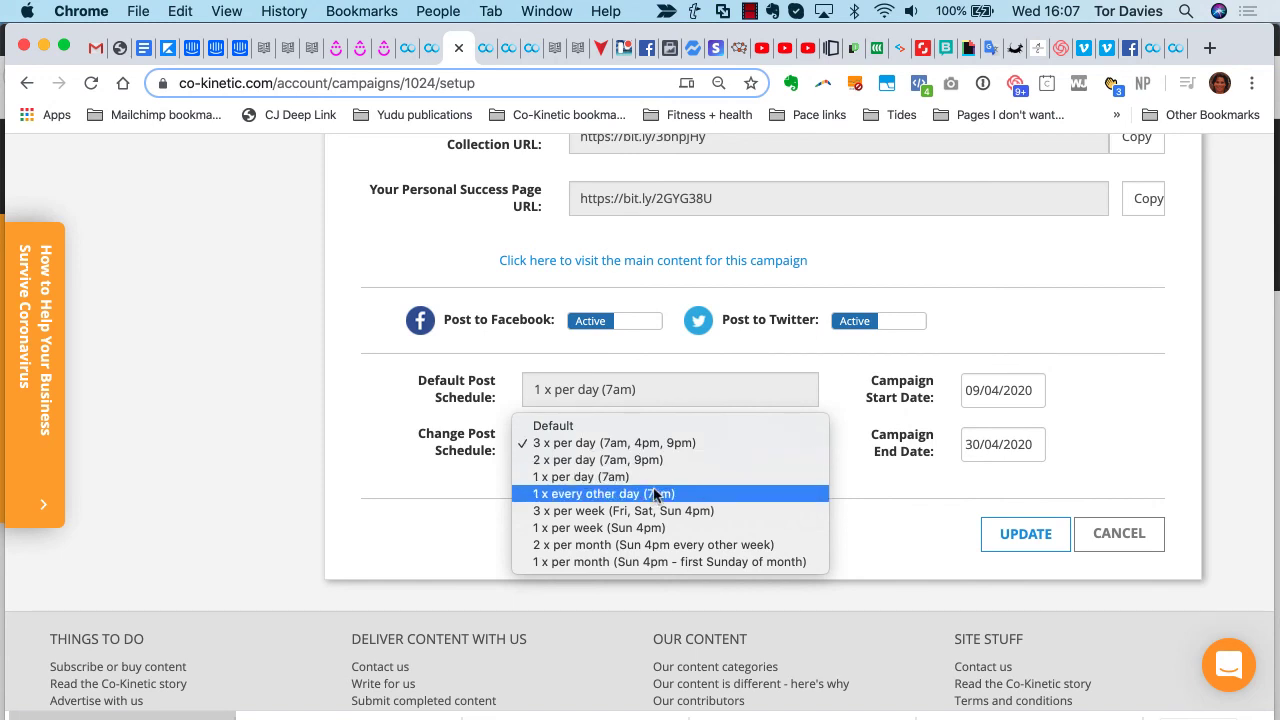
pyautogui.click(658, 478)
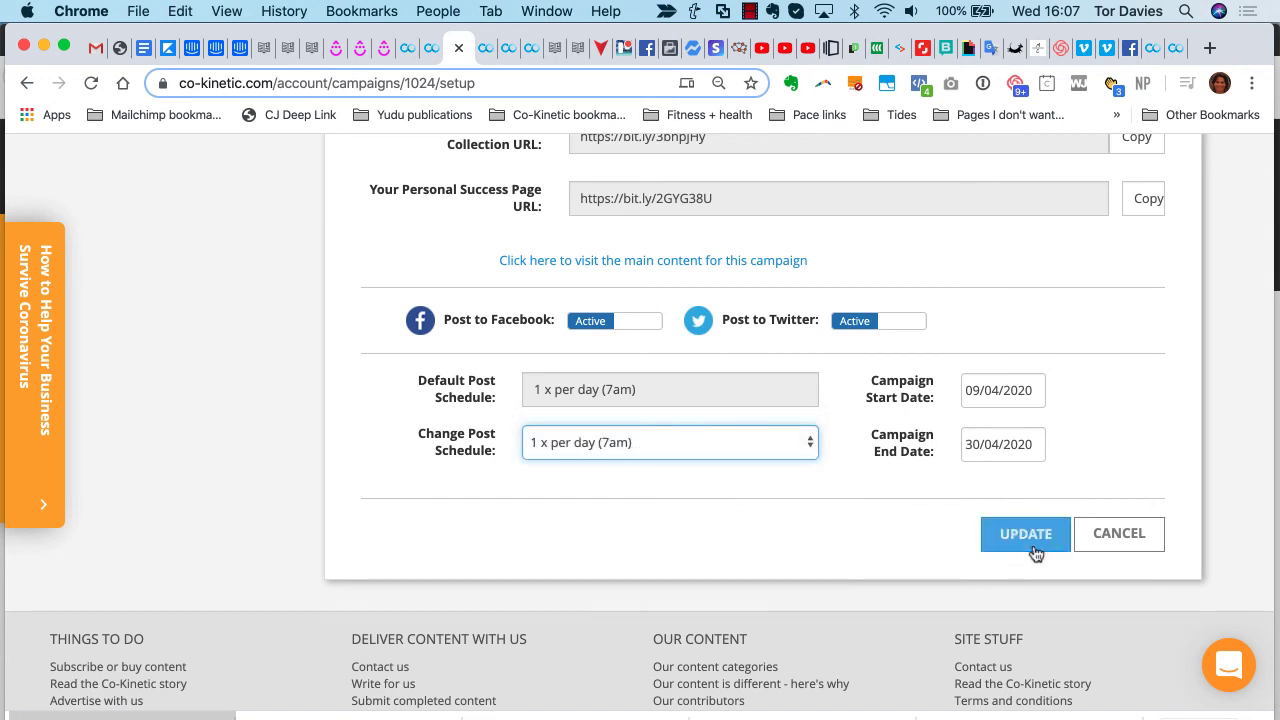
pyautogui.scroll(2, 760, 378)
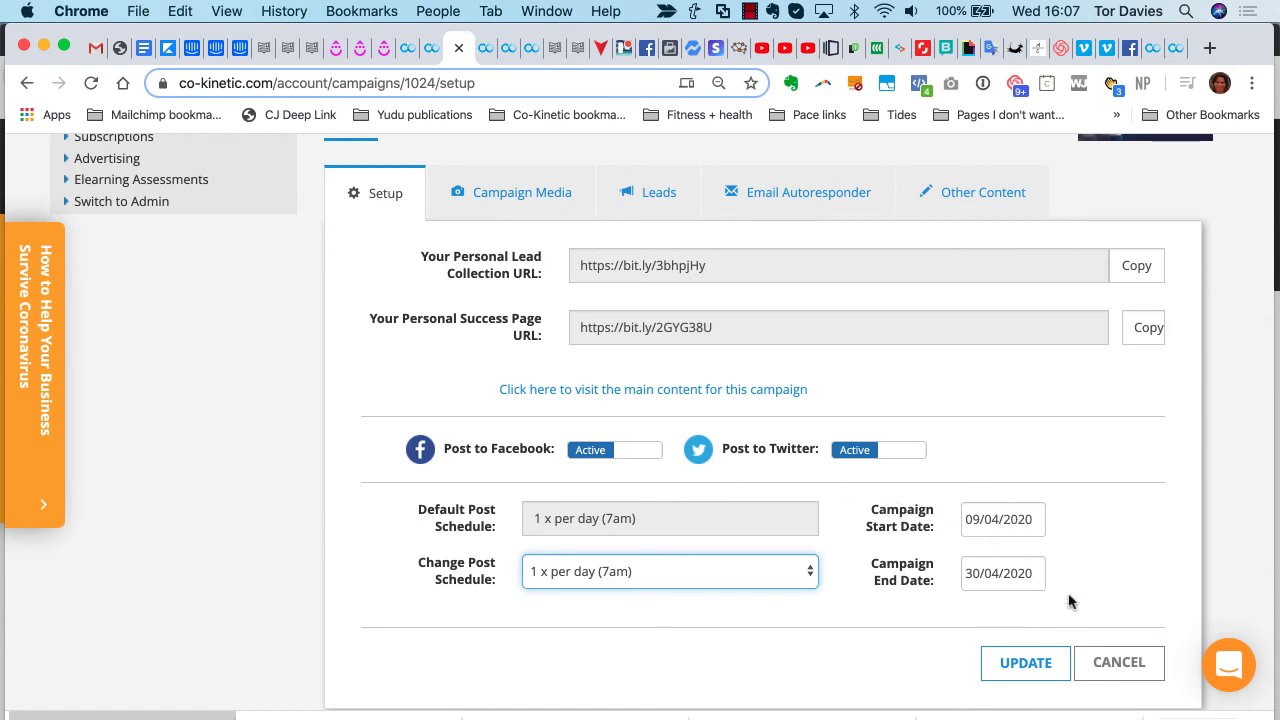
pyautogui.click(1023, 665)
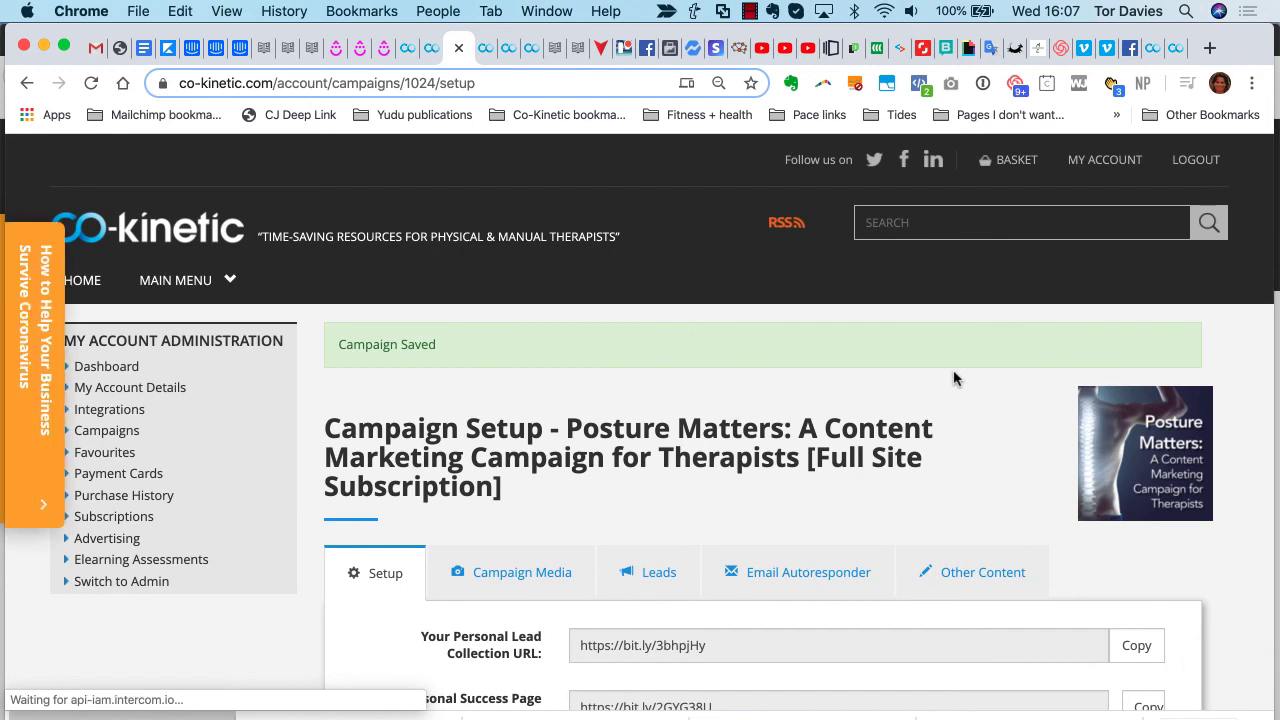
# - Go to the account's integration details and check the Facebook and Twitter connections
pyautogui.scroll(-5, 954, 378)
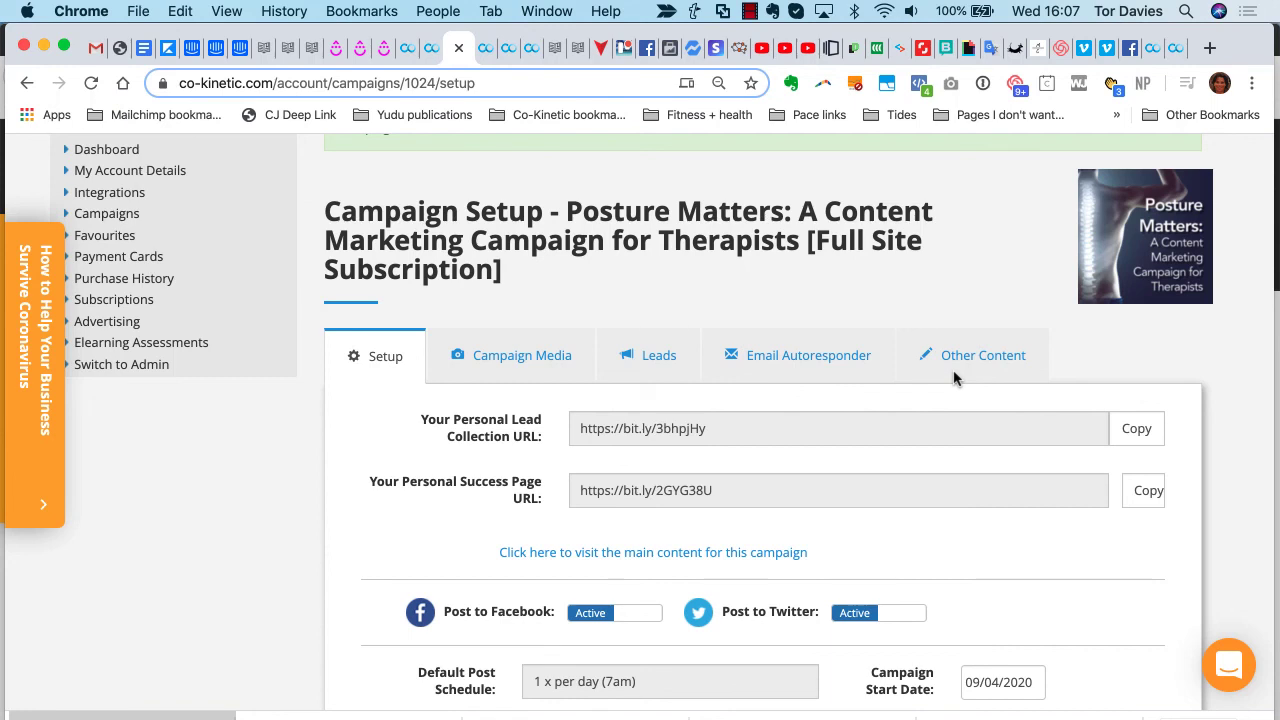
pyautogui.scroll(2, 953, 377)
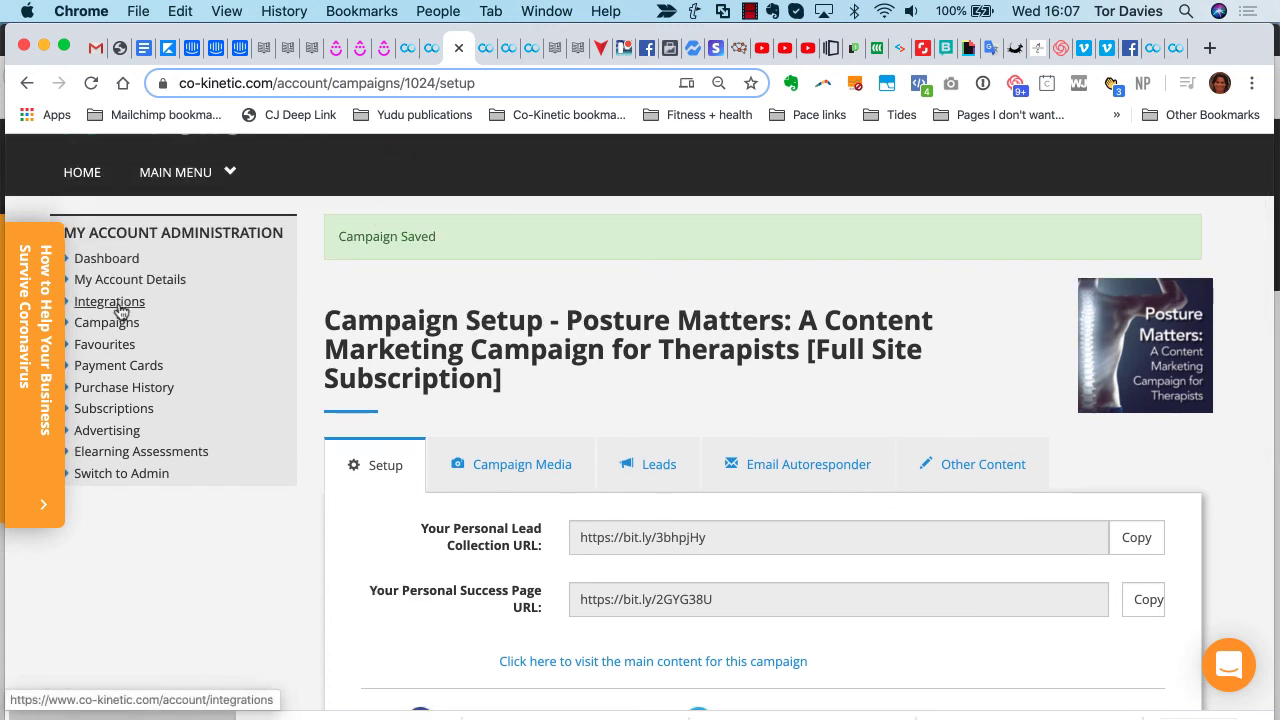
pyautogui.click(119, 311)
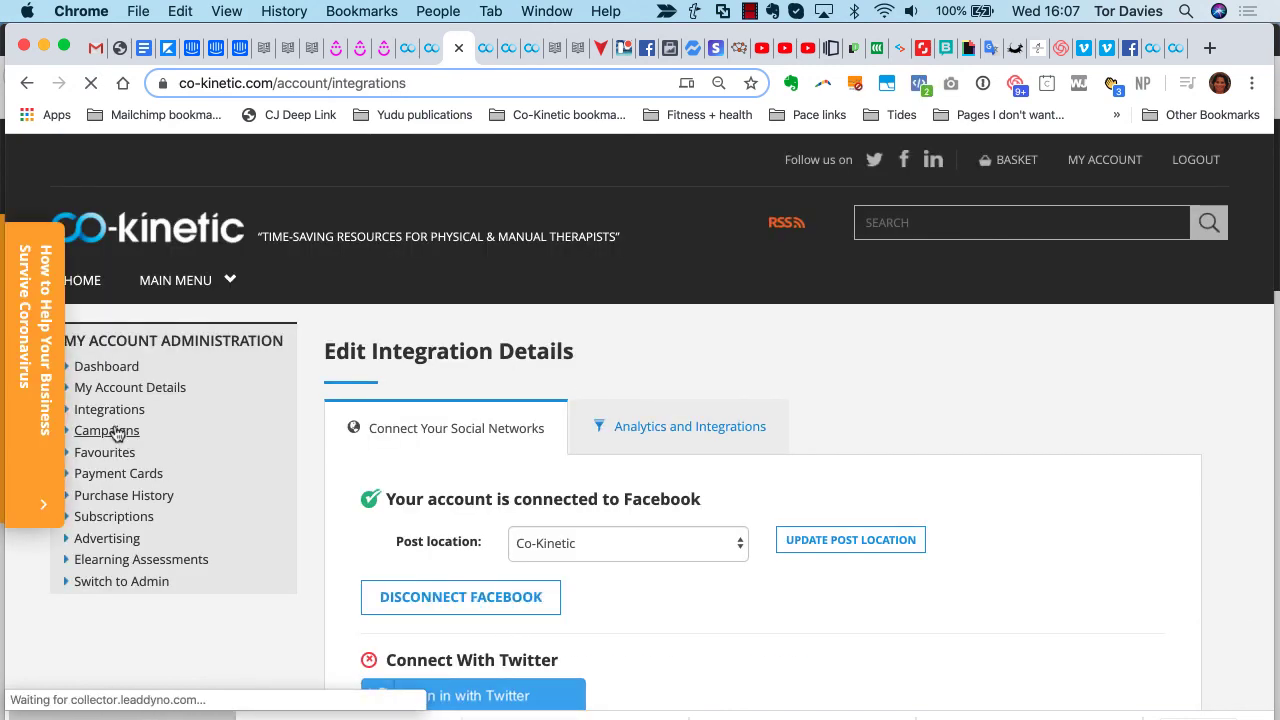
pyautogui.scroll(-2, 383, 300)
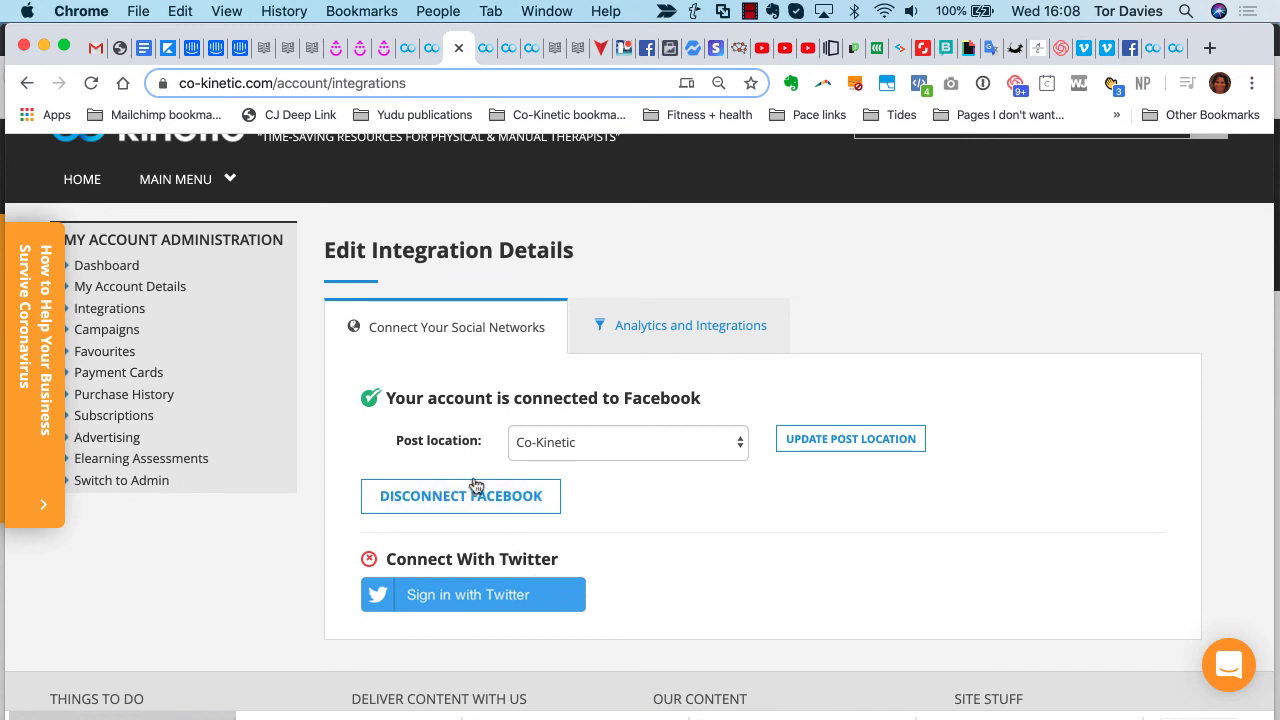
pyautogui.scroll(1, 233, 358)
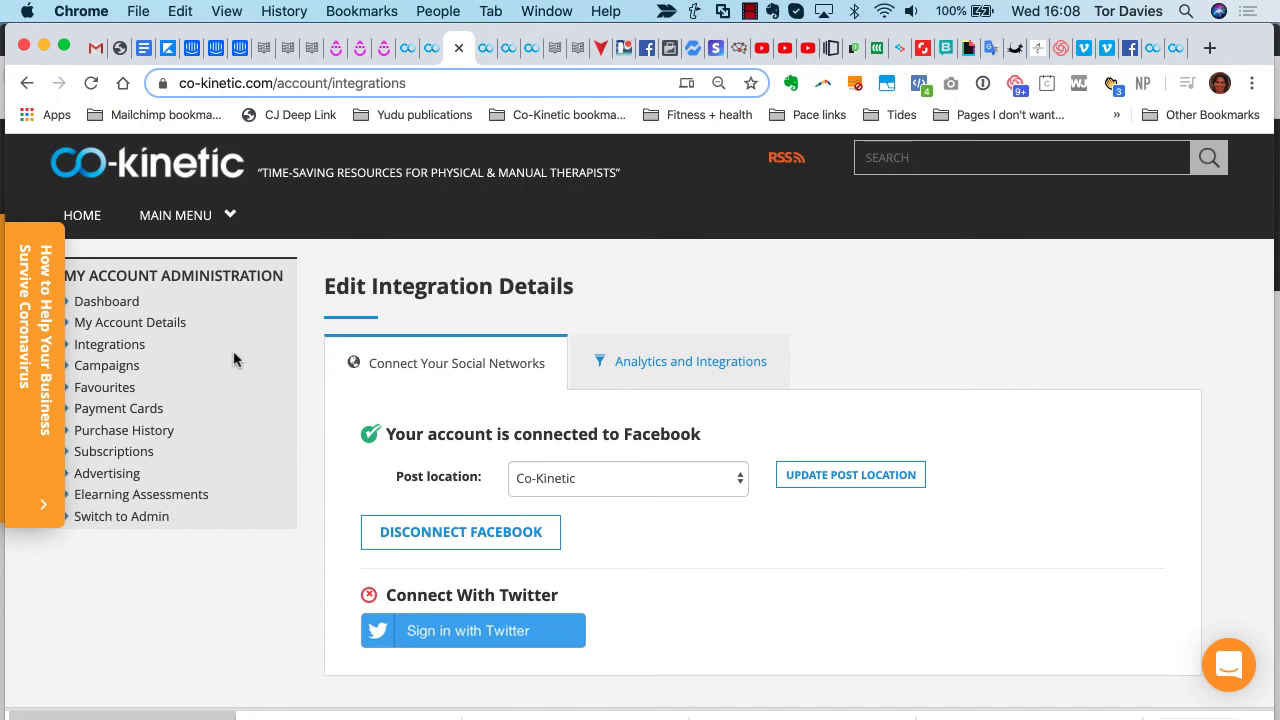
# - Return to the account's list of campaigns
pyautogui.click(118, 366)
pyautogui.scroll(-3, 628, 297)
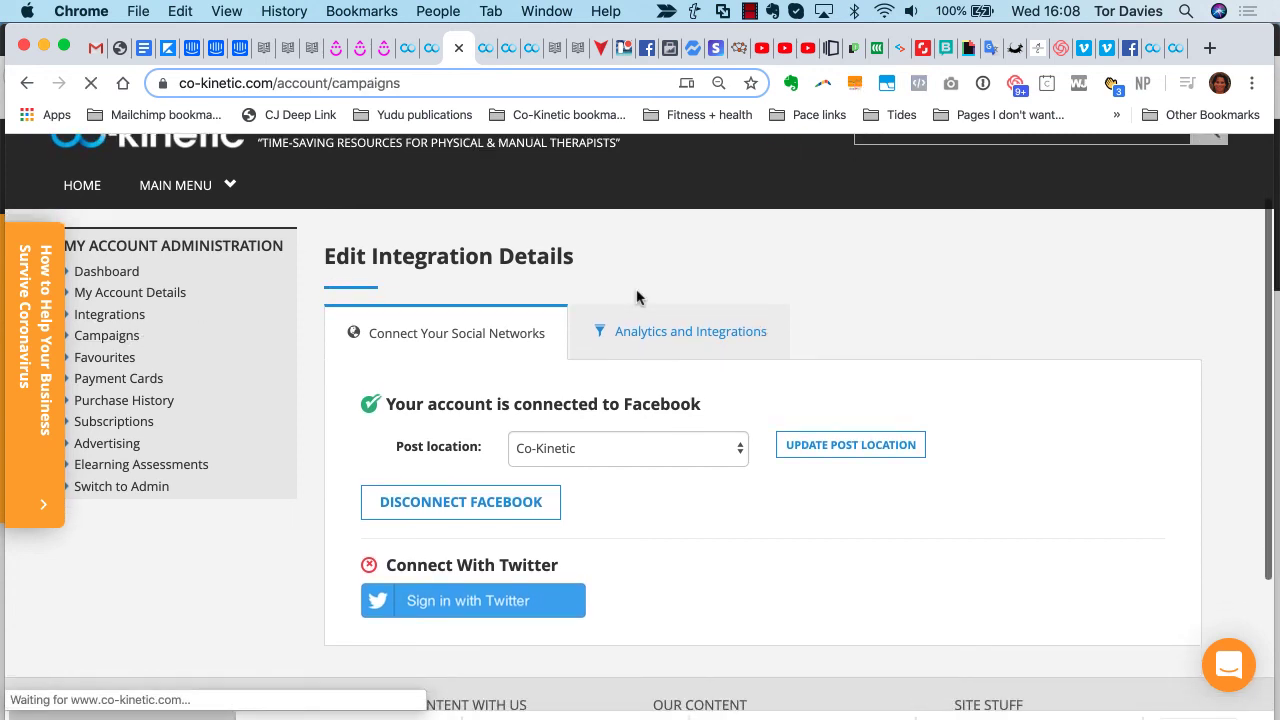